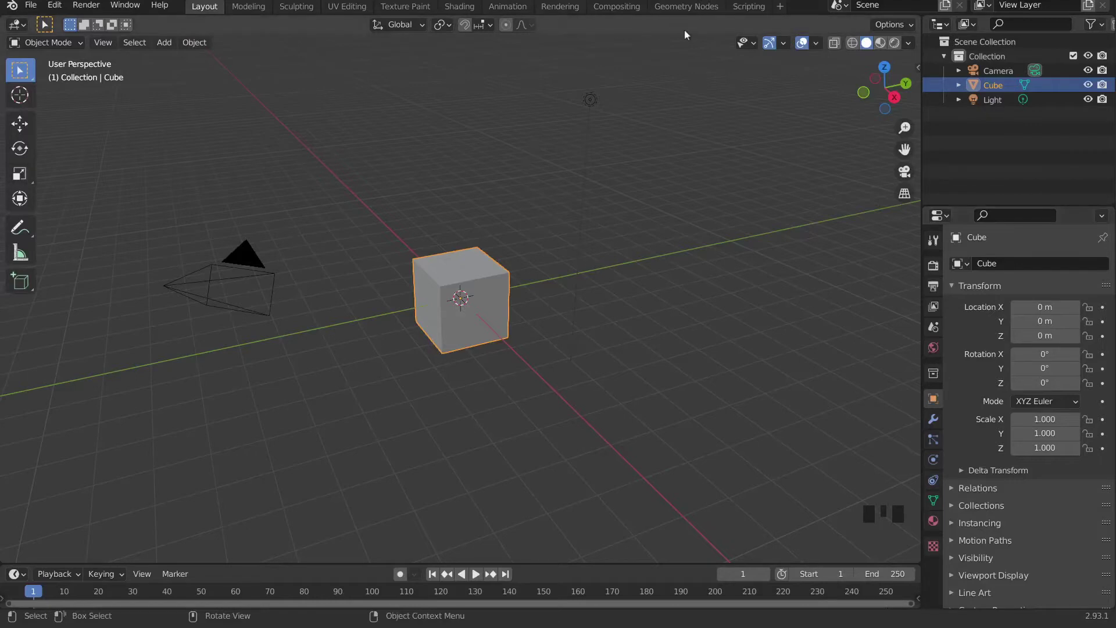
- Clear the default camera, cube and light, and add a UV sphere
key("a")
key("Delete")
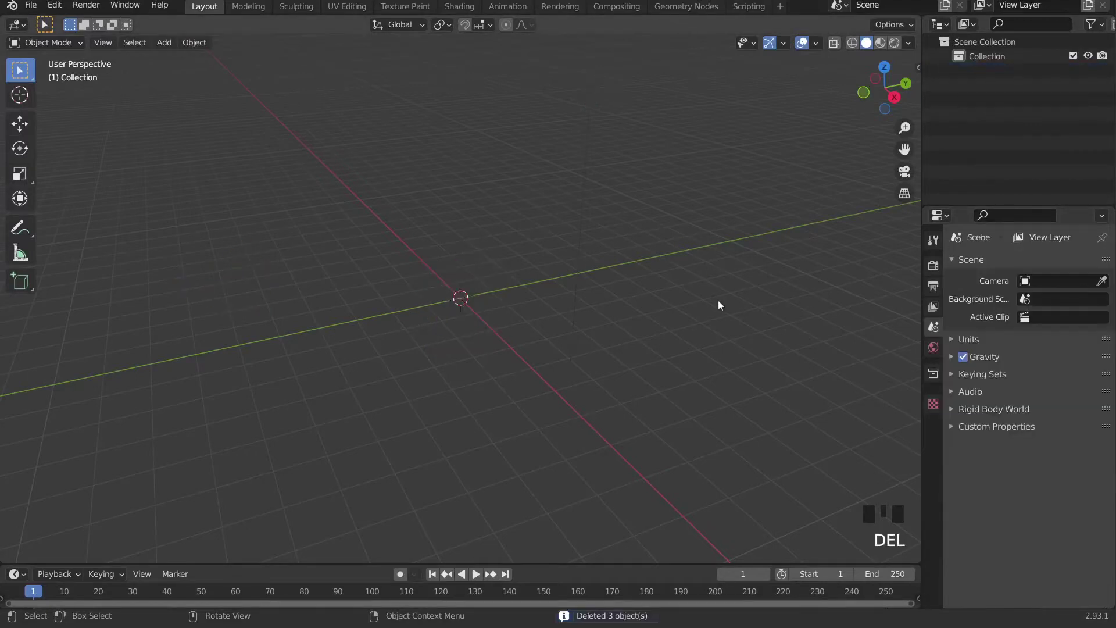
key("shift+a")
mouse_move(529, 89)
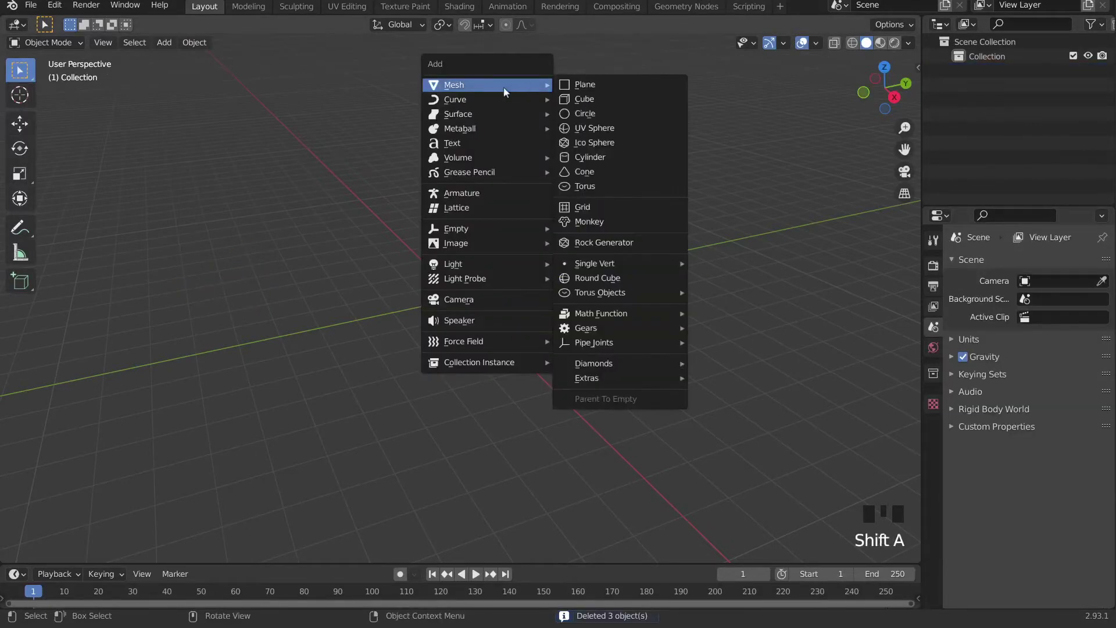
left_click(604, 128)
scroll(629, 303, "up", 9)
middle_click_drag(531, 282, 384, 170)
- Inspect the UV sphere's mesh in edit mode, then return to object mode
key("Tab")
middle_click_drag(544, 373, 576, 448)
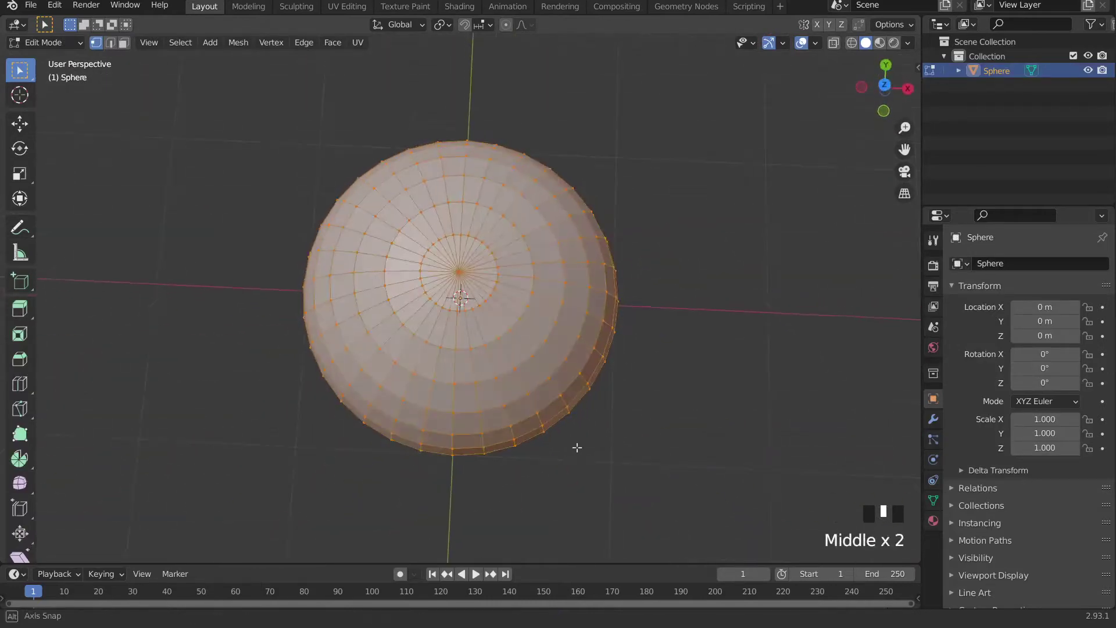
scroll(476, 219, "up", 3)
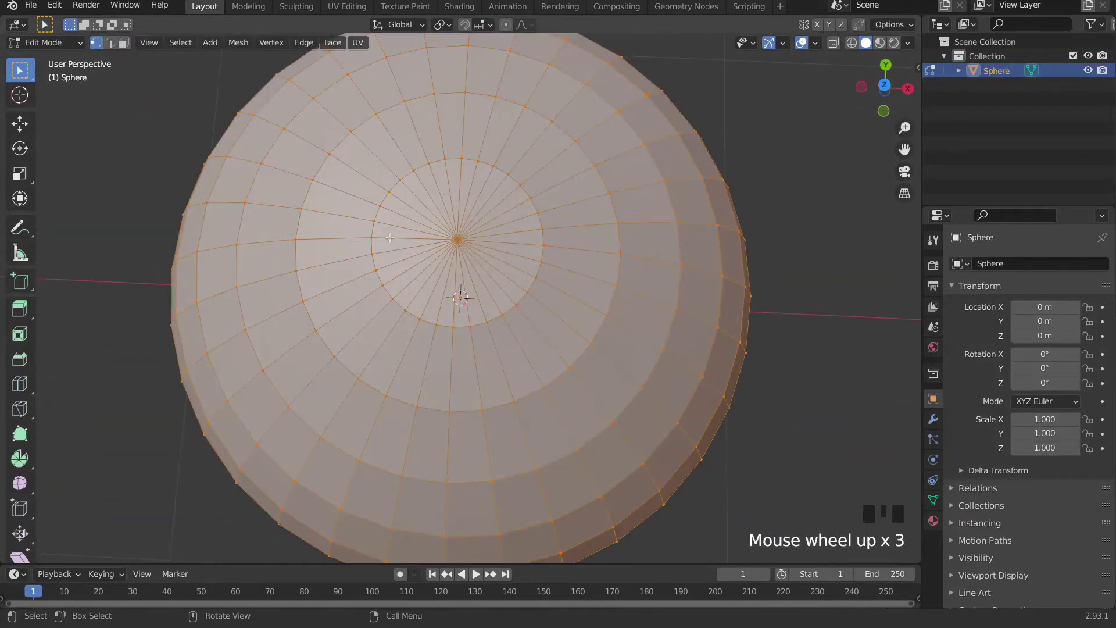
scroll(422, 302, "down", 3)
middle_click_drag(448, 368, 442, 268)
key("Tab")
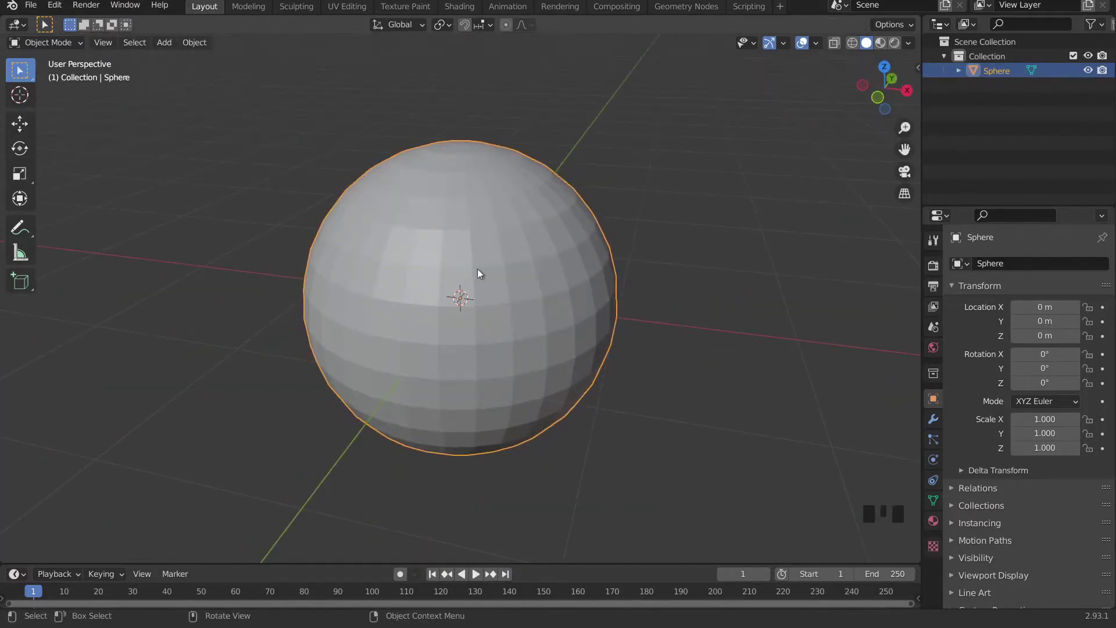
middle_click_drag(478, 274, 496, 192)
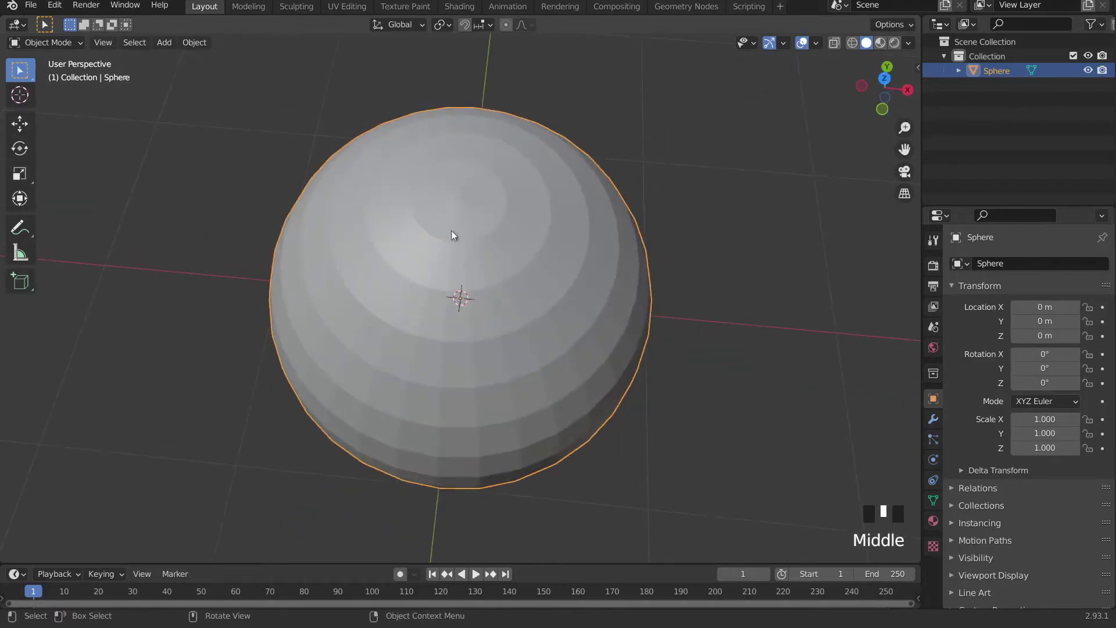
- Give the trial sphere level-3 subdivision smoothing, then delete it
key("ctrl+2")
scroll(465, 210, "up", 3)
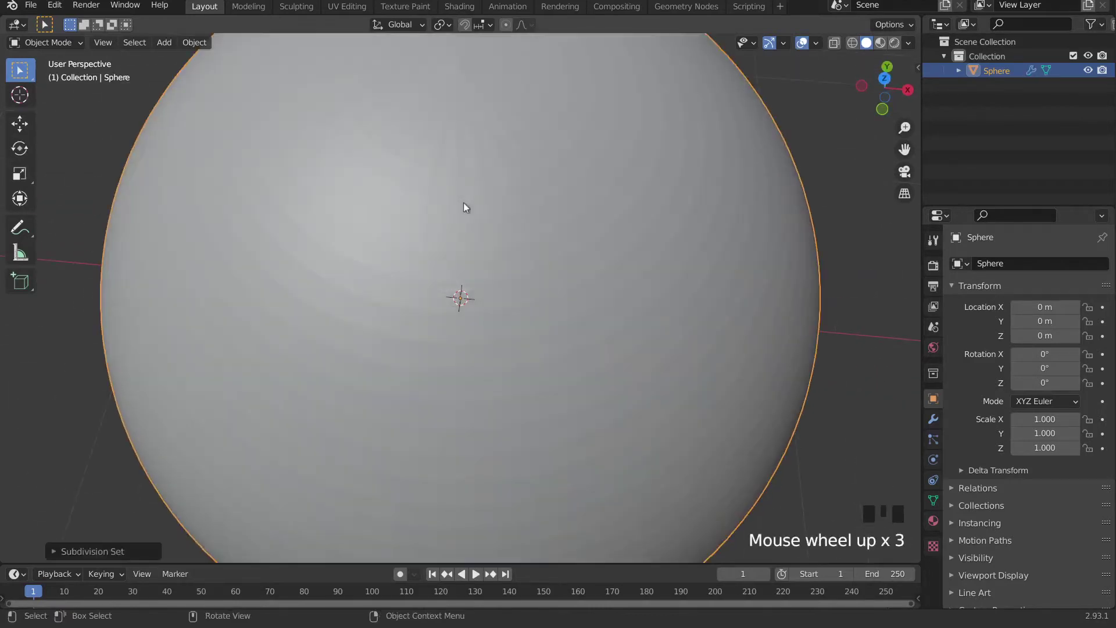
scroll(467, 122, "down", 1)
key("ctrl+3")
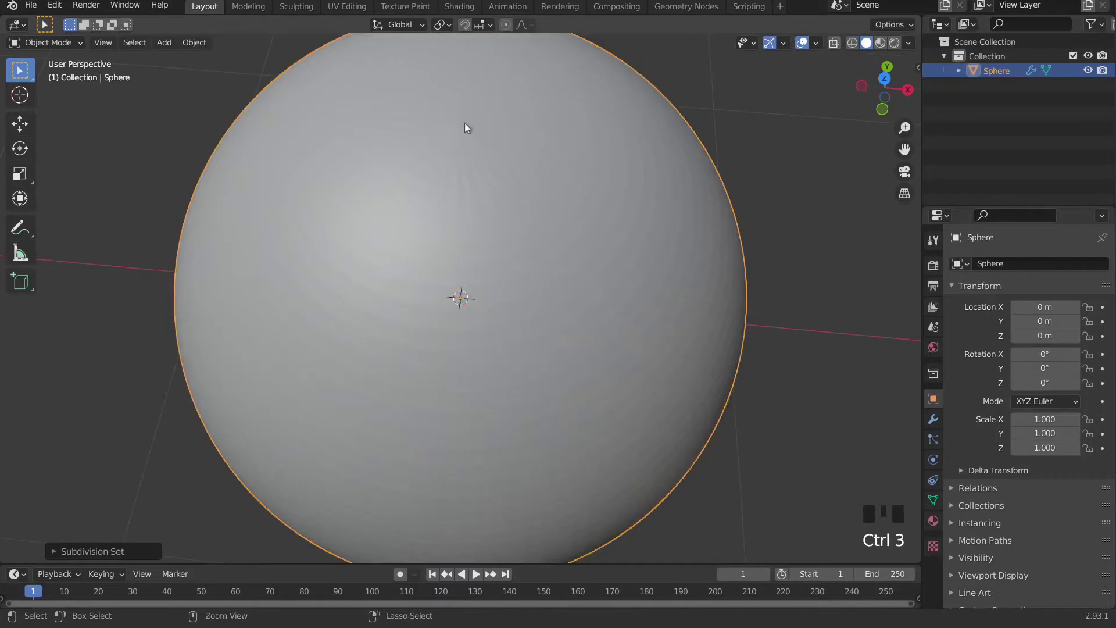
right_click(475, 166)
scroll(664, 154, "down", 3)
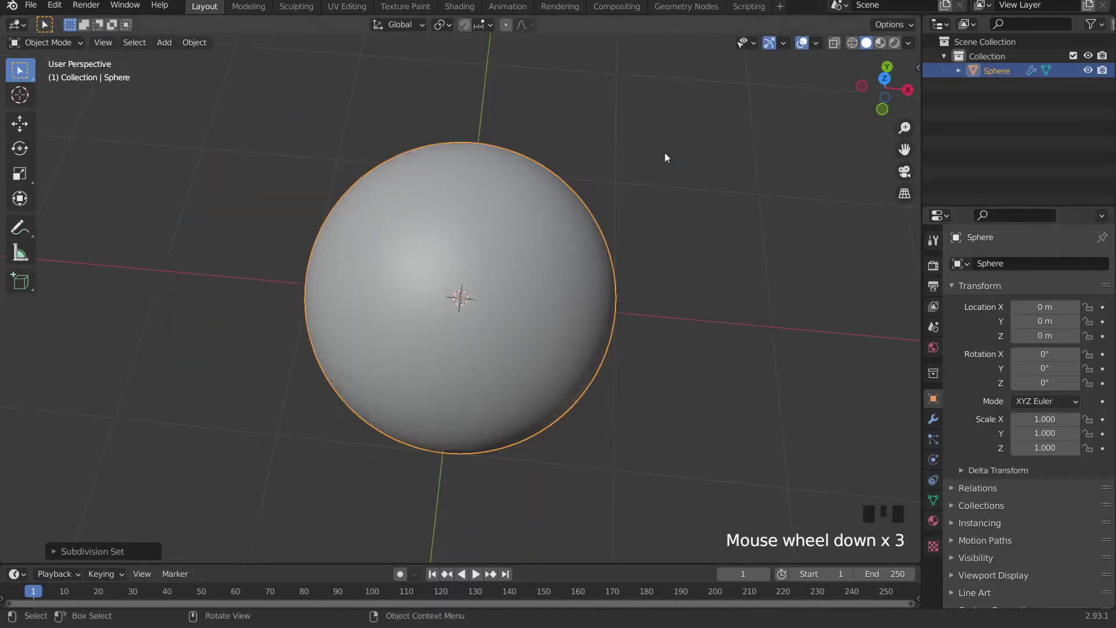
key("Delete")
key("shift+a")
- Add a cube and subdivide it four levels into a sphere
mouse_move(676, 147)
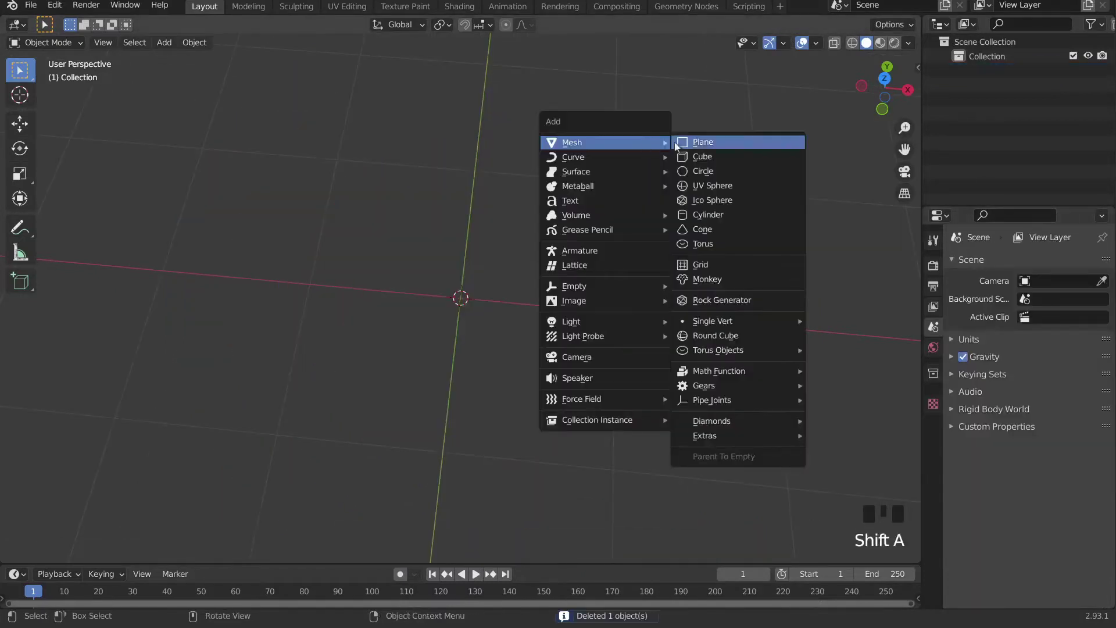
left_click(726, 164)
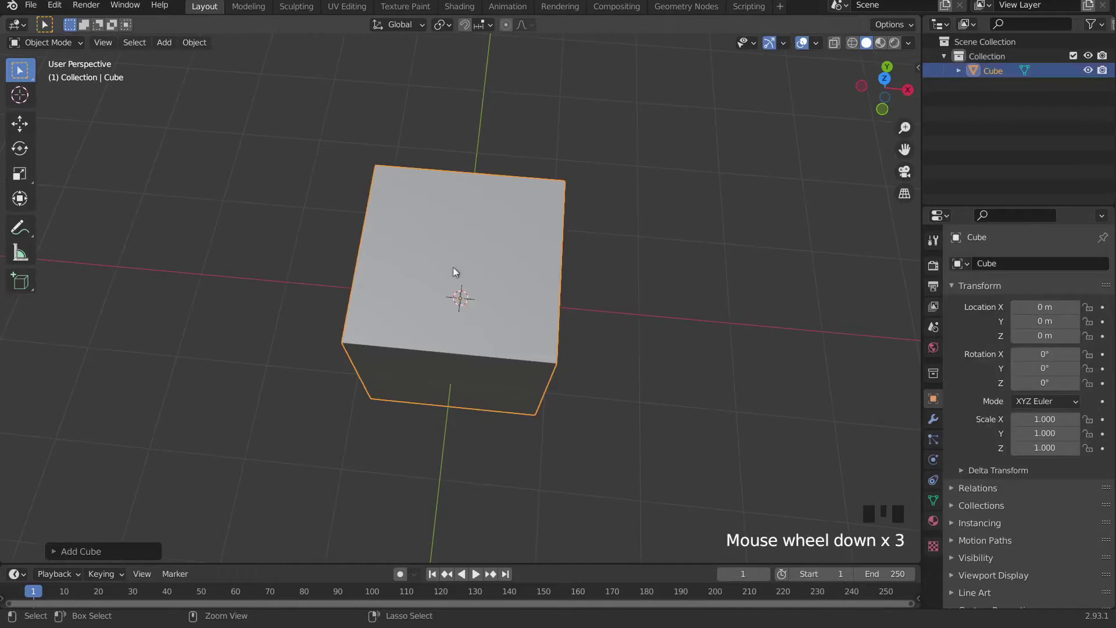
key("ctrl+4")
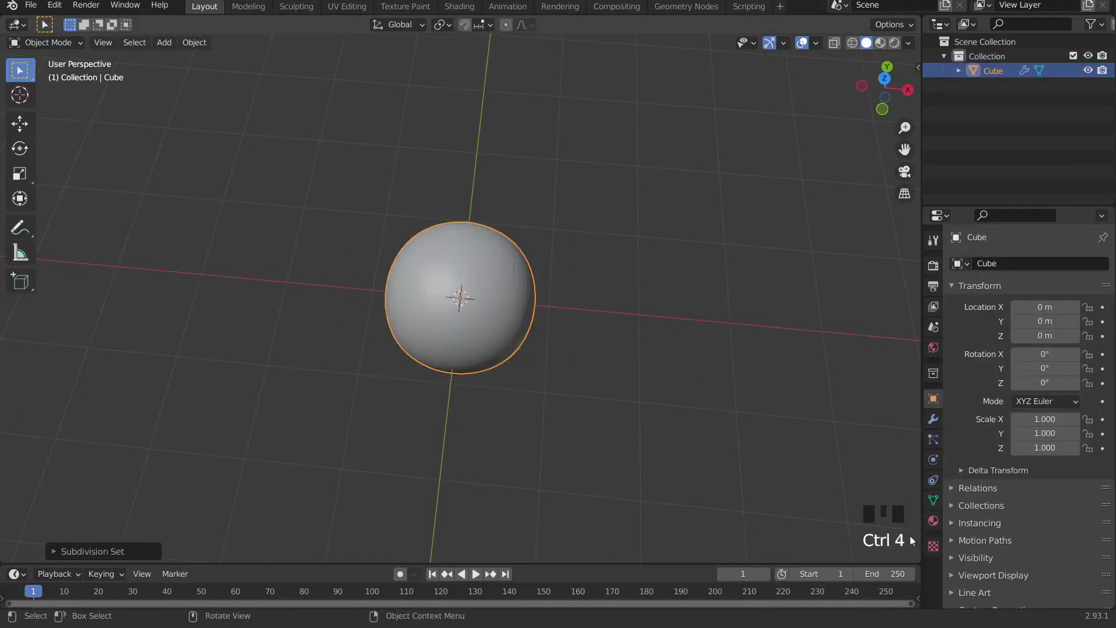
scroll(575, 294, "up", 4)
middle_click_drag(576, 294, 658, 194)
- Apply the level-4 Subdivision modifier and enter edit mode on the sphere
key("Tab")
scroll(787, 199, "down", 3)
scroll(657, 194, "up", 2)
key("Tab")
scroll(592, 302, "up", 3)
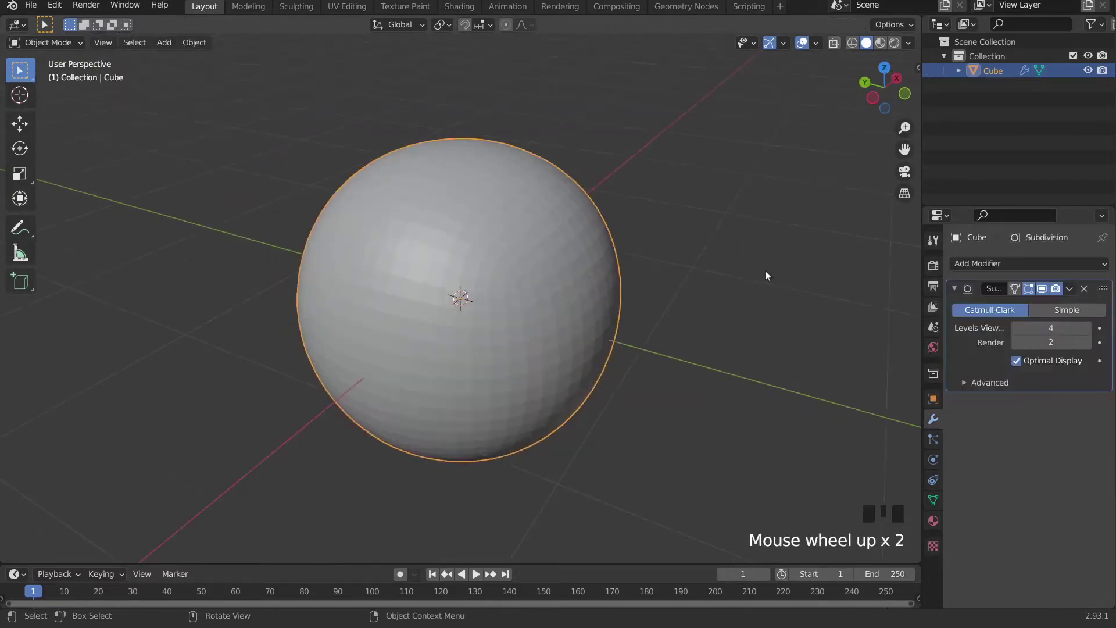
middle_click_drag(766, 275, 755, 317)
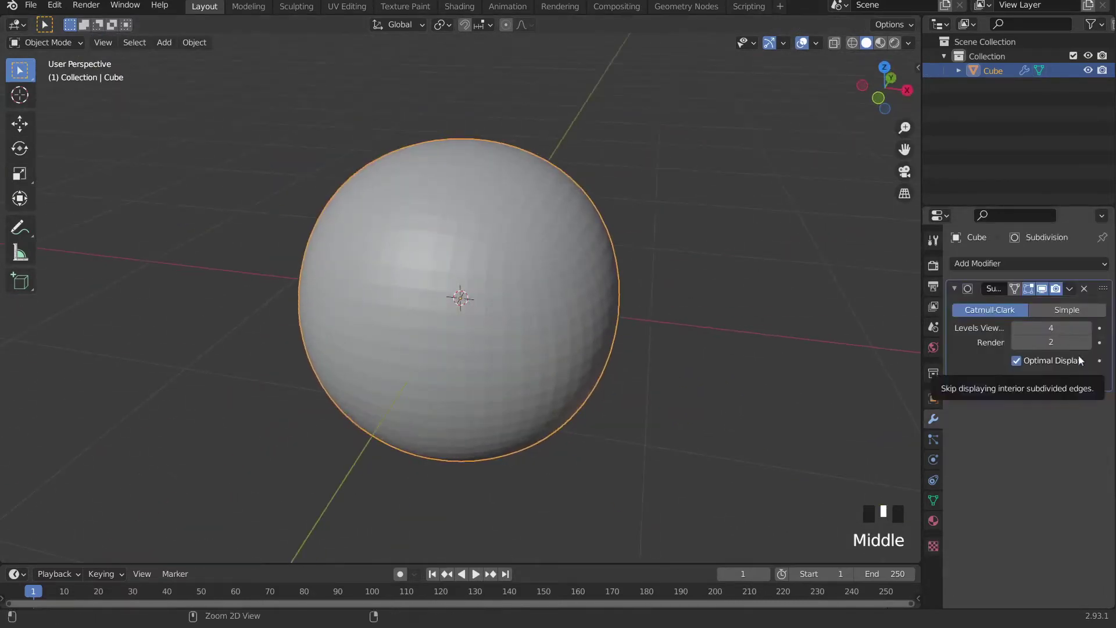
key("ctrl+a")
key("Tab")
middle_click_drag(395, 188, 463, 273)
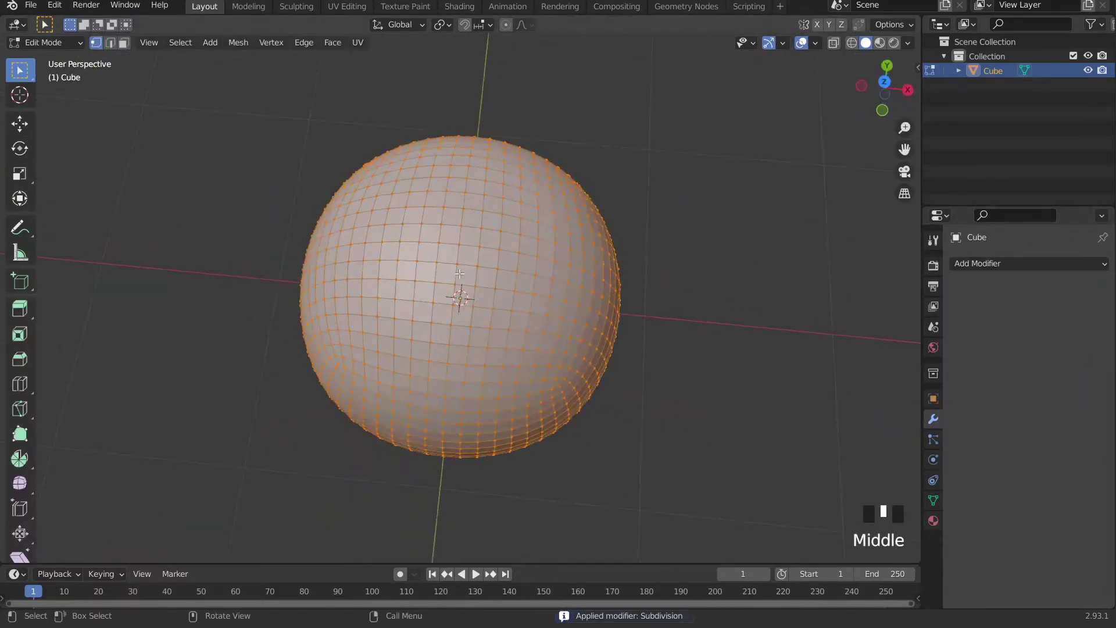
- Select the sphere's top pole vertex from the top view
key("KP_7")
scroll(463, 268, "up", 2)
left_click(480, 290)
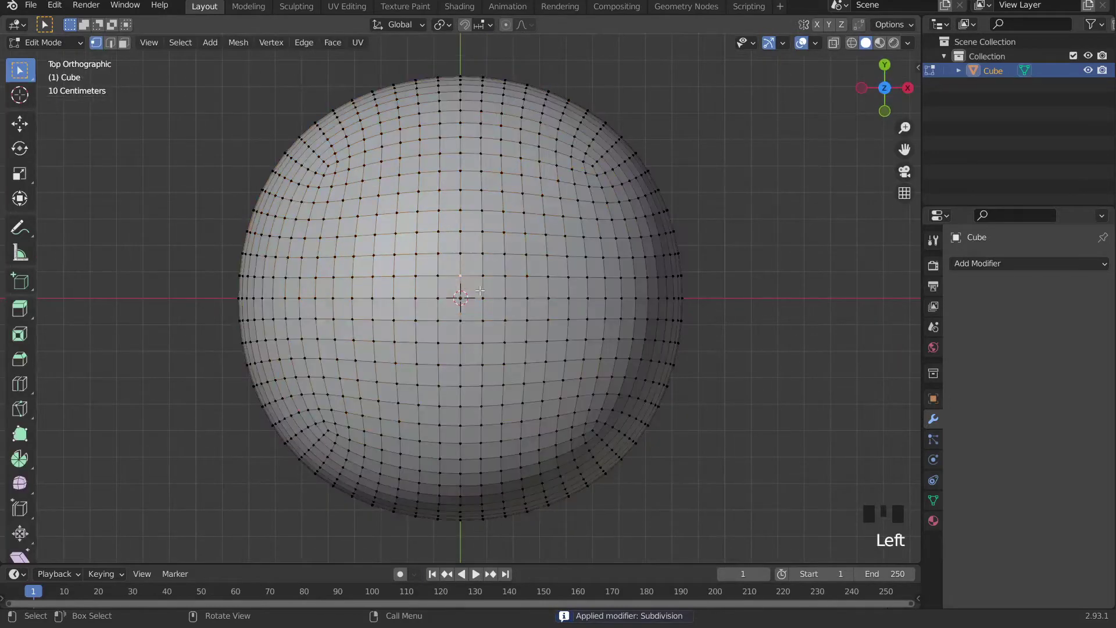
left_click(480, 276)
left_click(480, 276)
- Raise the pole along Z with proportional editing into a soft peak
key("KP_1")
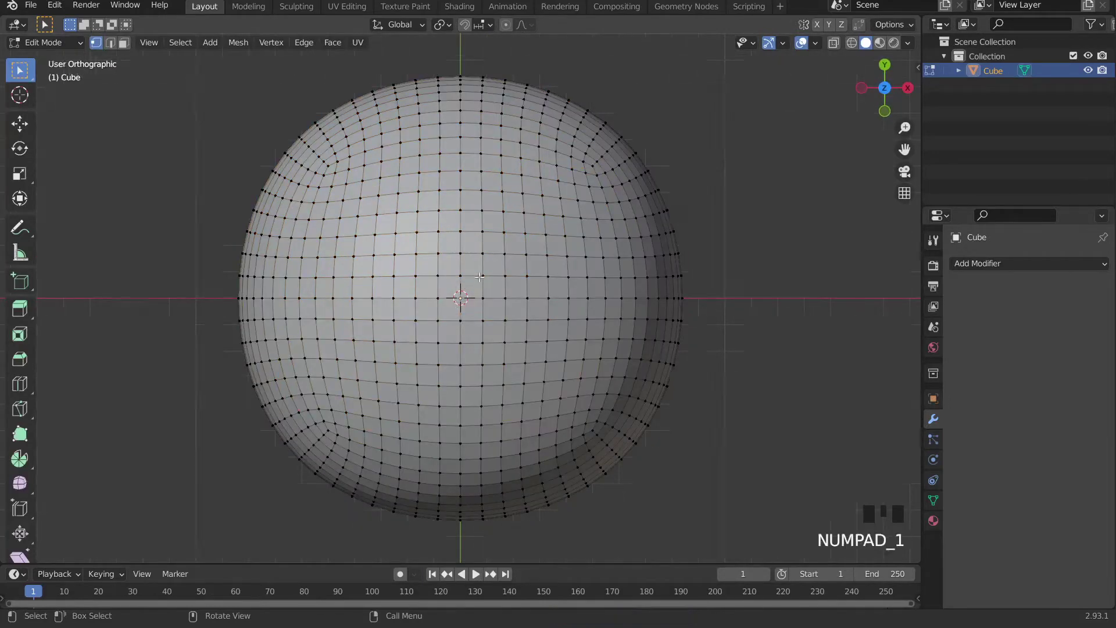
scroll(530, 299, "down", 3)
key("o")
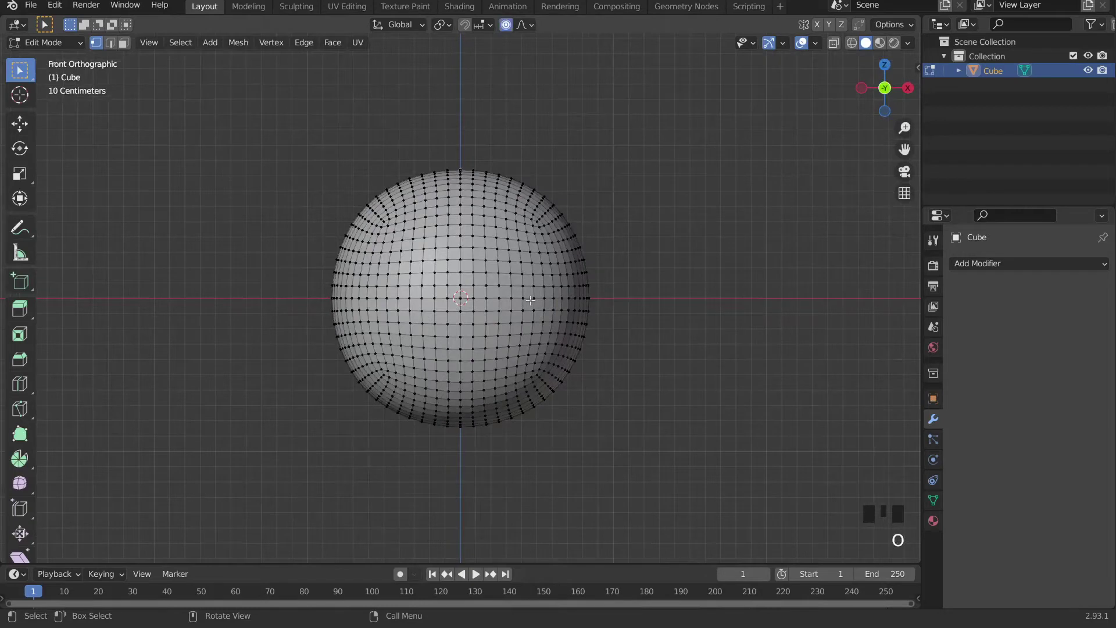
key("g")
key("z")
scroll(522, 320, "up", 9)
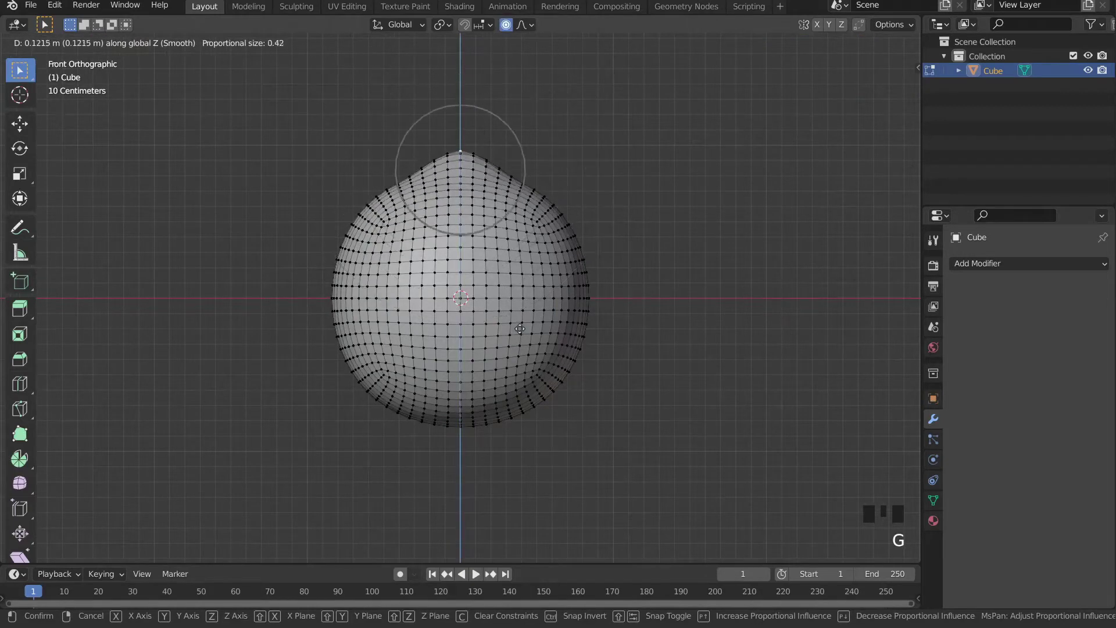
scroll(519, 329, "up", 1)
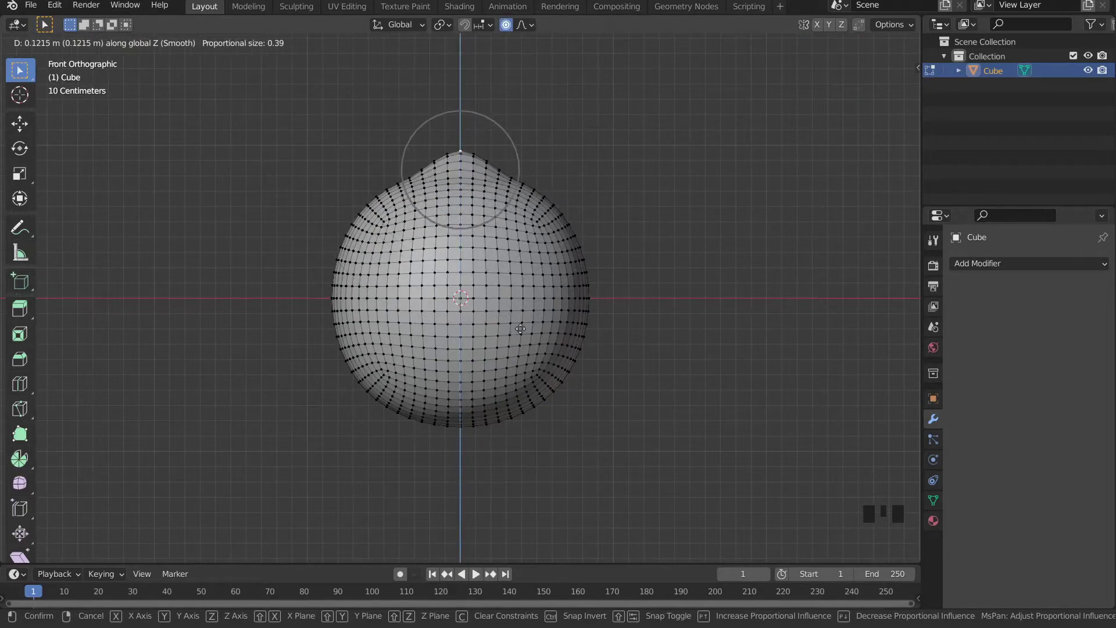
scroll(520, 327, "up", 1)
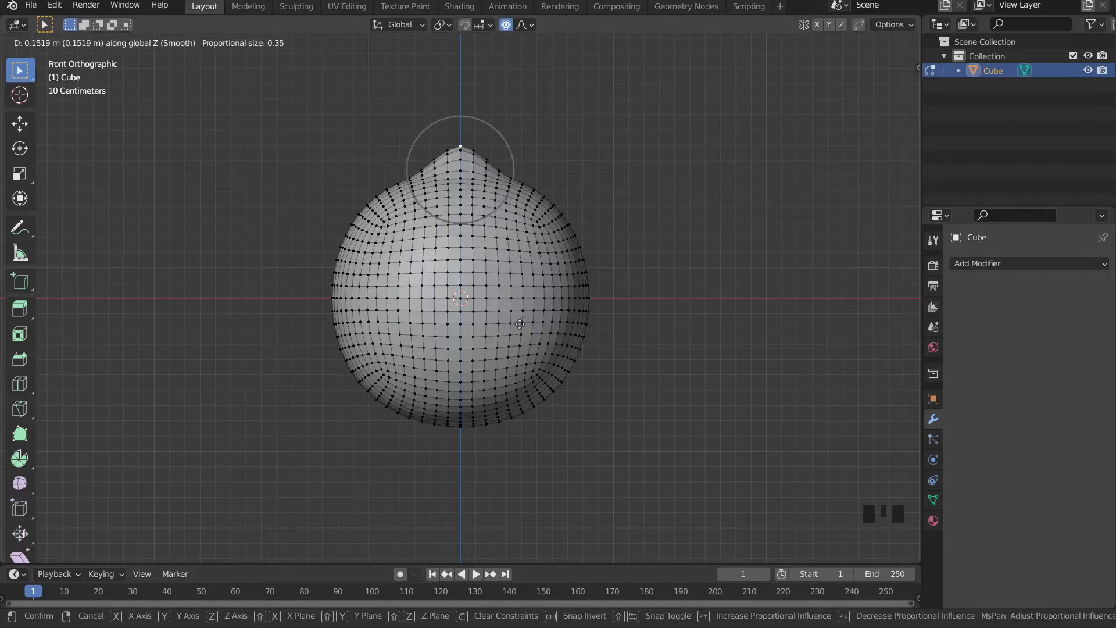
scroll(517, 327, "down", 1)
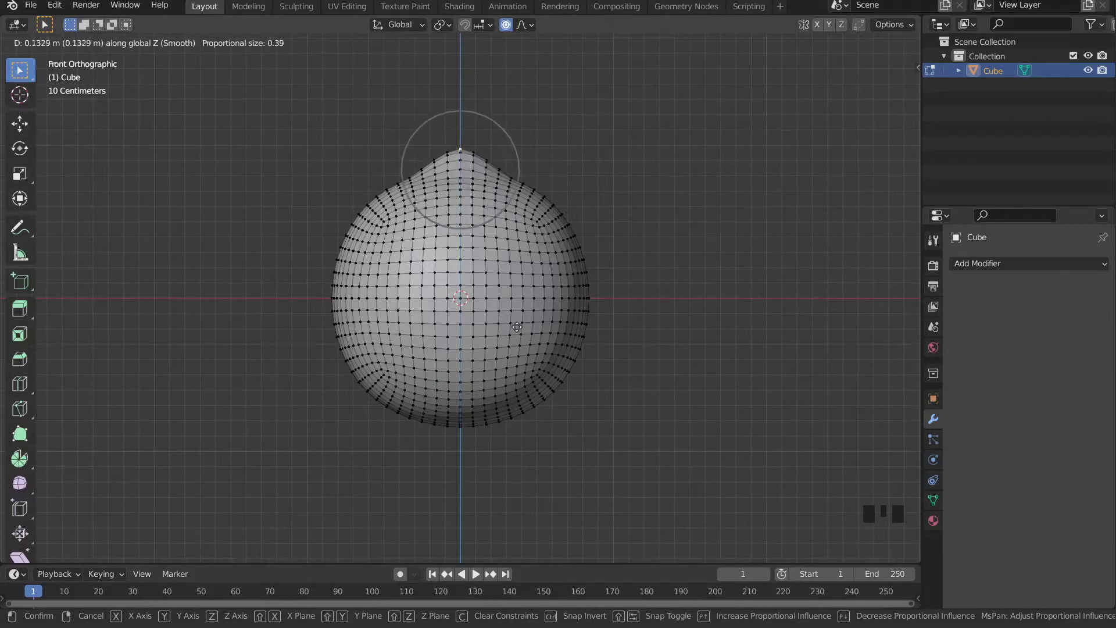
left_click(517, 327)
key("Tab")
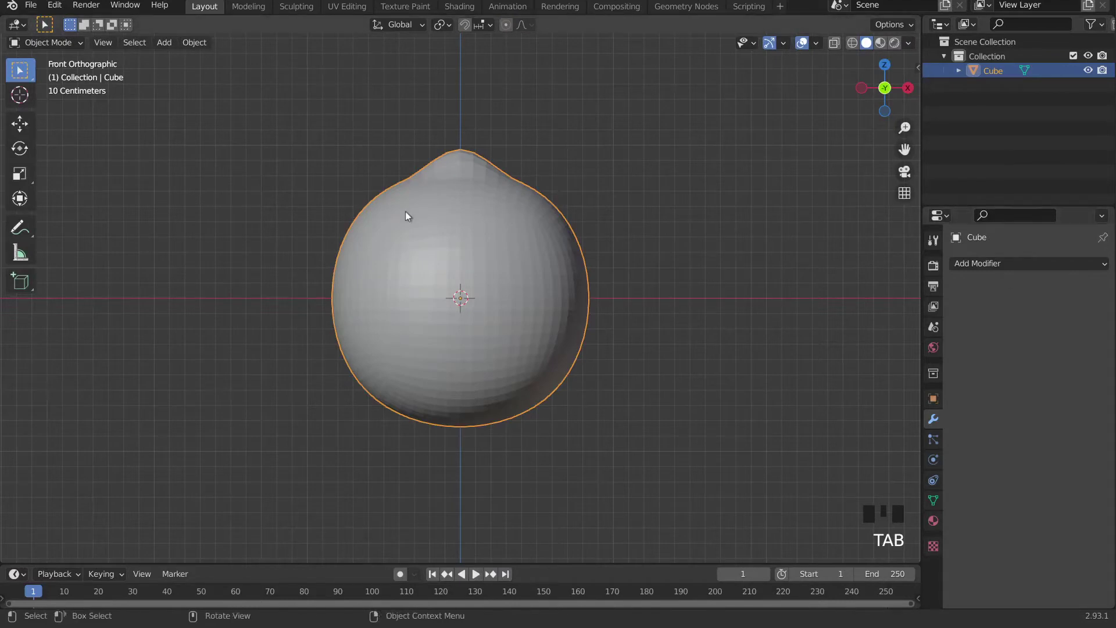
- Add level-2 subdivision smoothing to the peaked mesh
key("ctrl+2")
right_click_drag(448, 179, 453, 181)
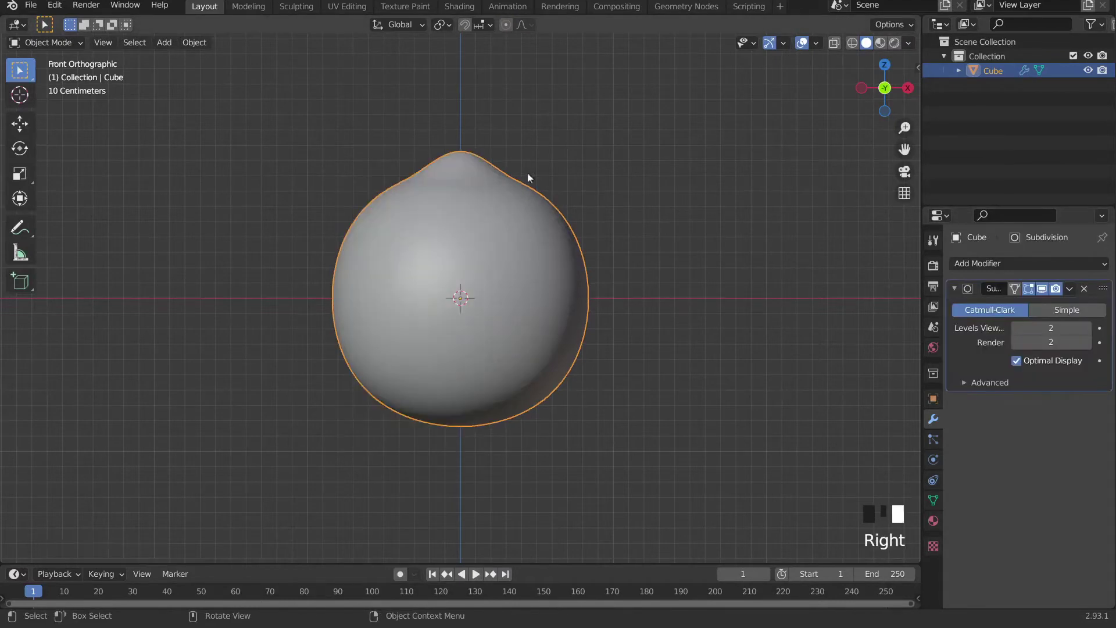
middle_click_drag(529, 174, 642, 207)
- Push the top vertex down along Z into a small dimple
key("Tab")
scroll(628, 183, "up", 2)
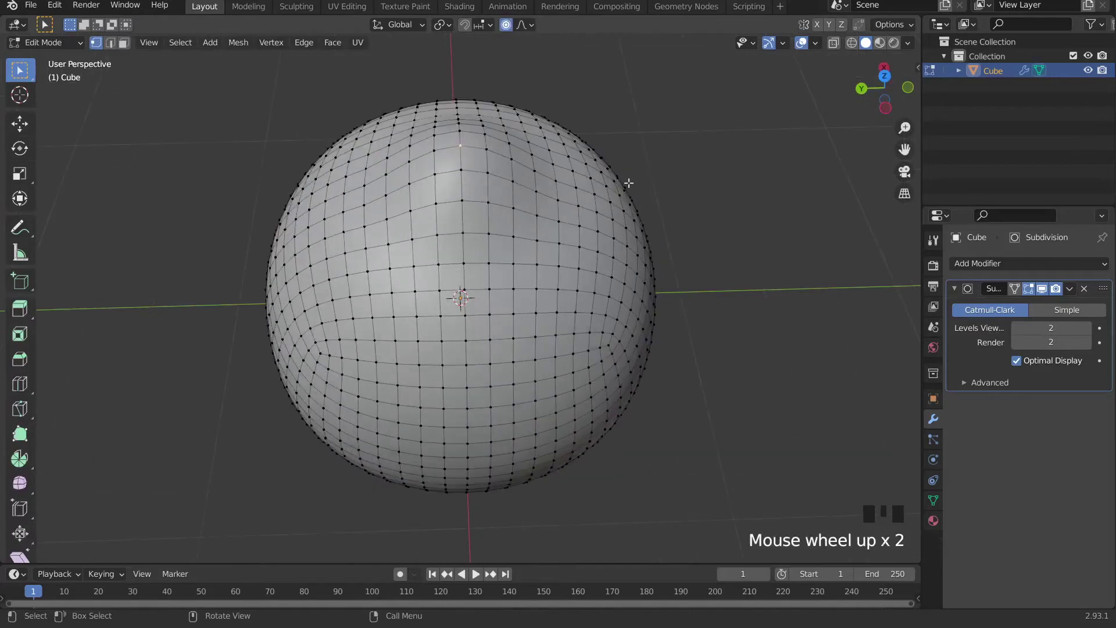
key("g")
key("z")
scroll(651, 219, "up", 18)
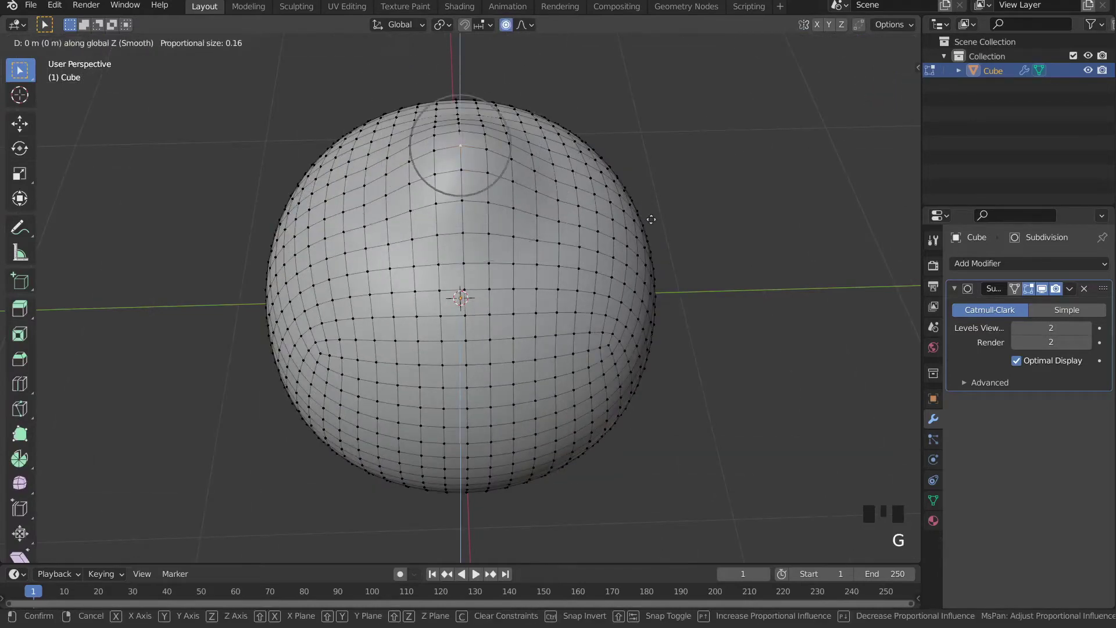
scroll(651, 219, "up", 2)
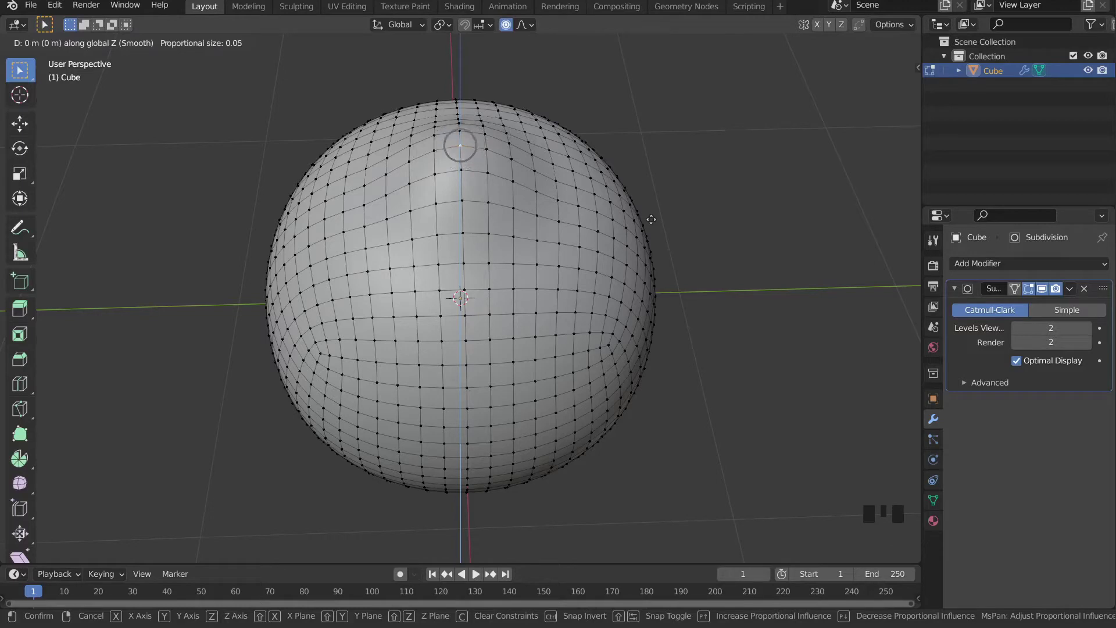
scroll(651, 219, "down", 5)
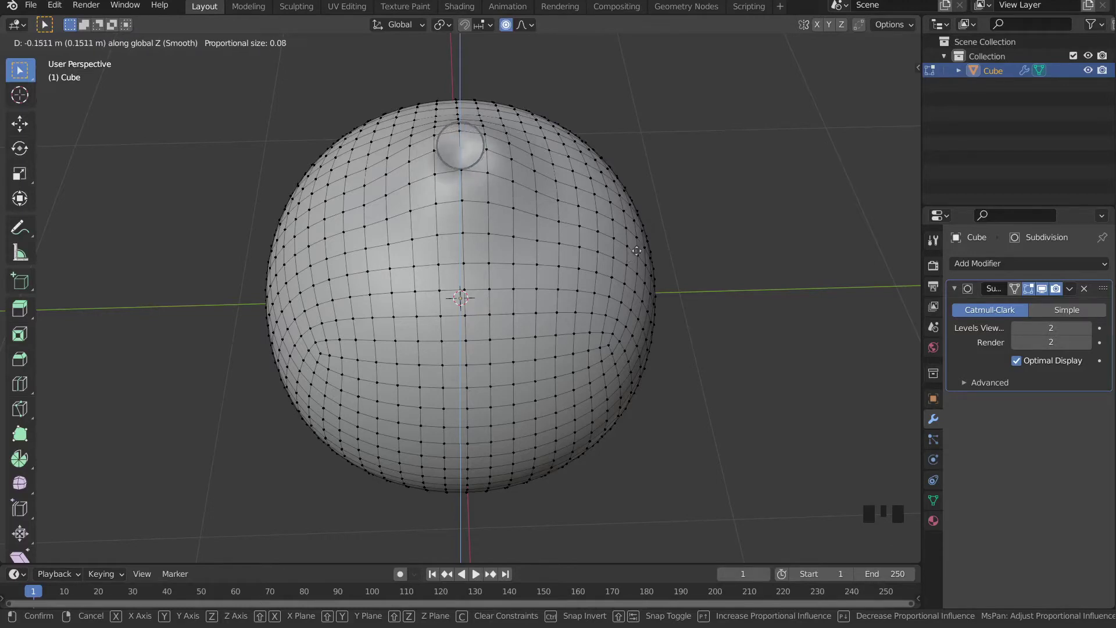
left_click(616, 258)
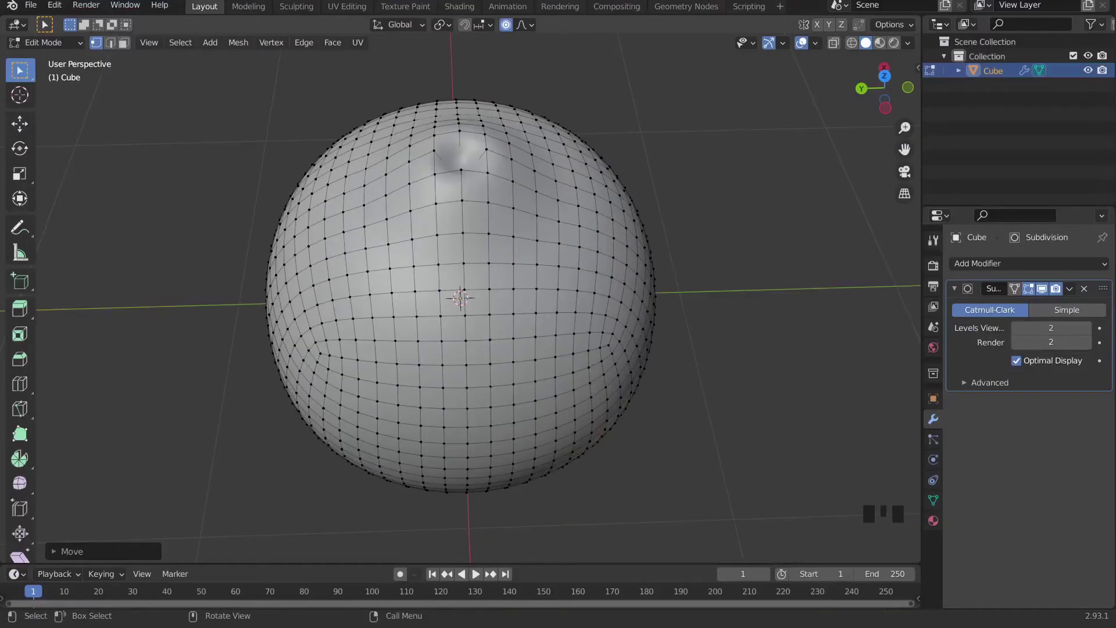
- Apply the Subdivision modifier in object mode
key("Tab")
middle_click_drag(503, 198, 877, 151)
key("ctrl+a")
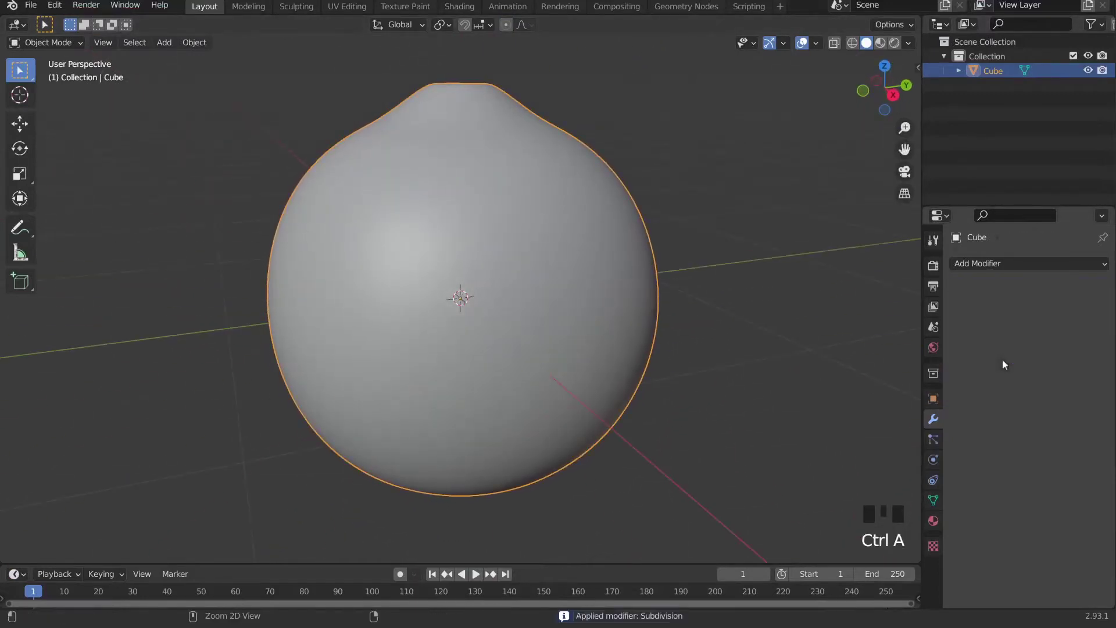
middle_click_drag(727, 268, 631, 197)
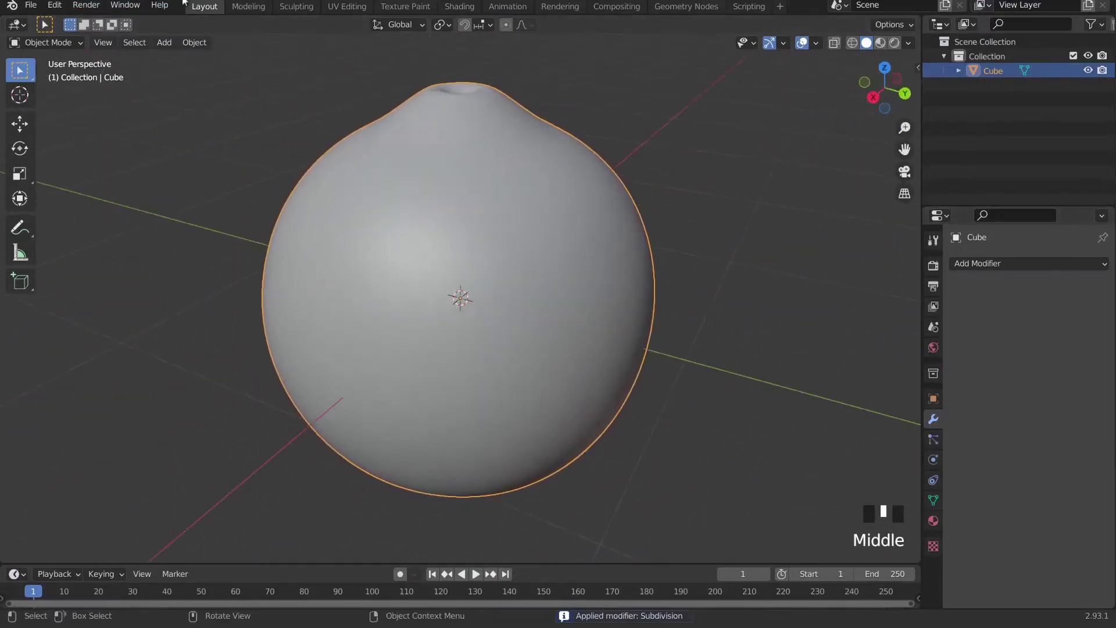
- In the Sculpting workspace, press a dent into the top of the sphere
left_click(297, 6)
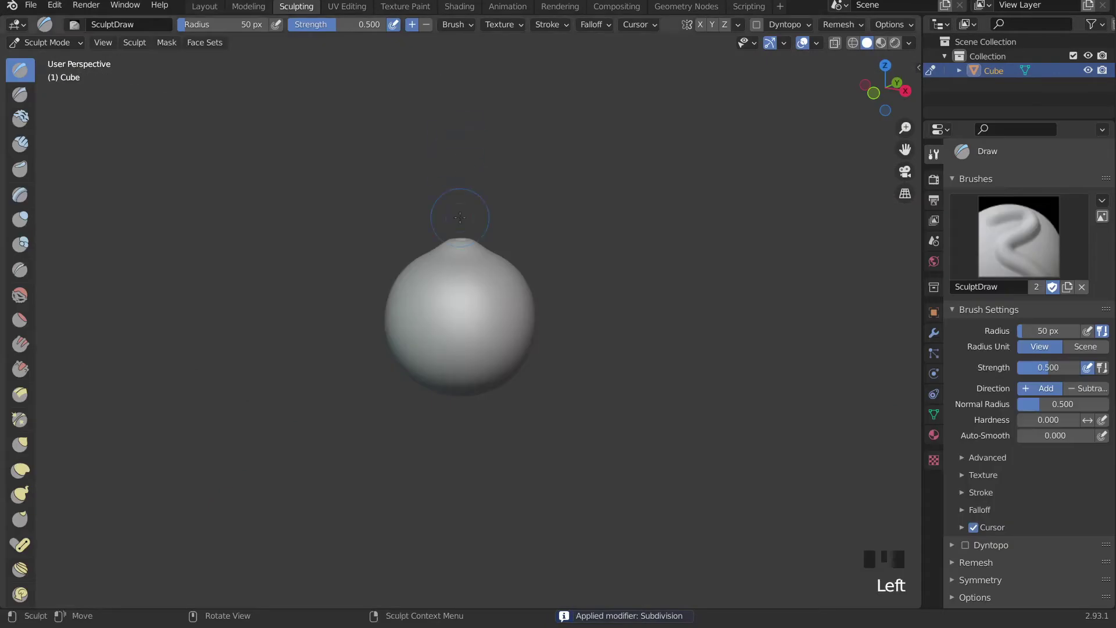
key("KP_1")
scroll(516, 113, "up", 5)
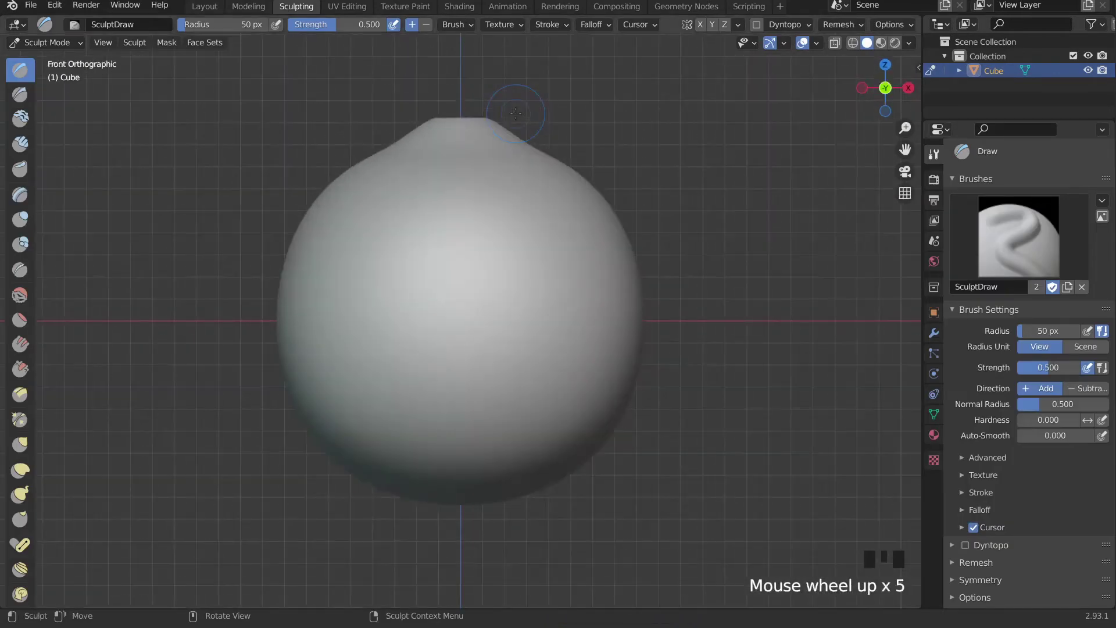
middle_click_drag(516, 113, 526, 217, "shift")
scroll(436, 194, "up", 3)
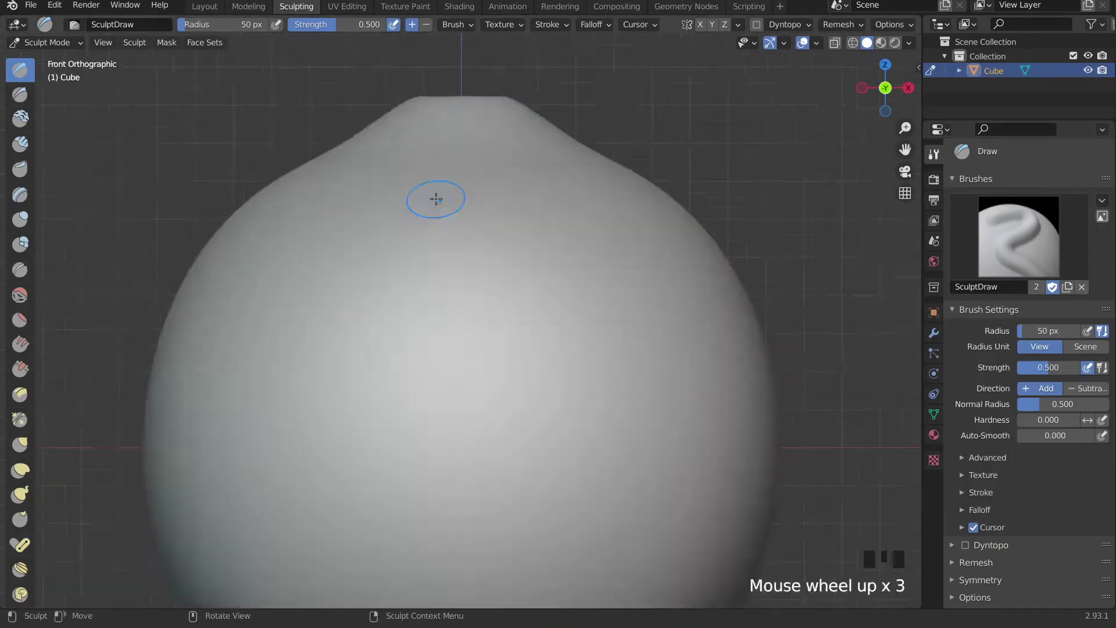
left_click(428, 219, "ctrl")
- Lower the Draw brush strength to 0.266 and deepen the dent from above
key("KP_7")
left_click_drag(336, 25, 314, 29)
left_click(448, 269, "ctrl")
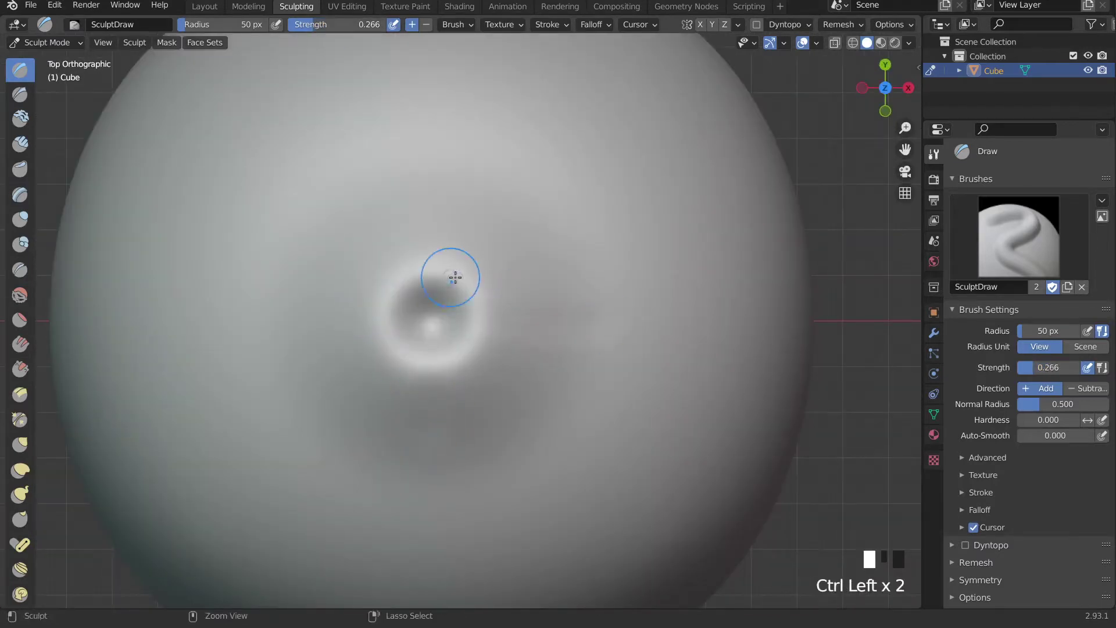
middle_click_drag(478, 274, 755, 193)
- Smooth the dent with the smoothing brush, checking it from several views
left_click(20, 295)
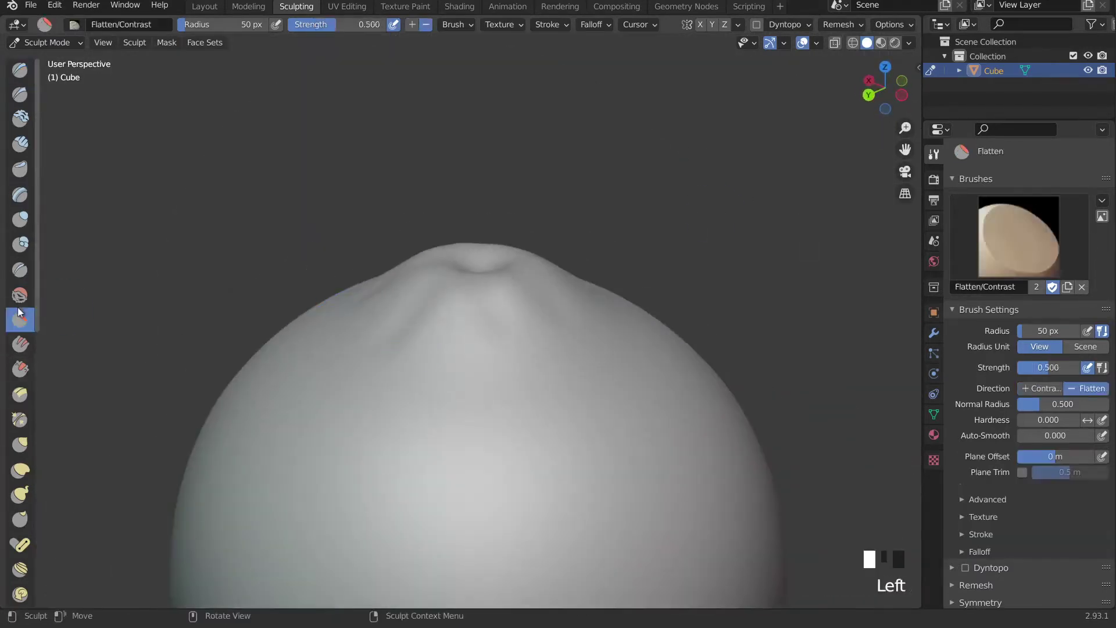
key("KP_1")
key("KP_3")
key("ctrl+KP_1")
left_click(317, 251)
key("space")
key("KP_9")
left_click(463, 279)
middle_click_drag(464, 279, 456, 333)
scroll(455, 333, "down", 4)
- Undo the extra sculpting and look around the orange to check the top
key("x")
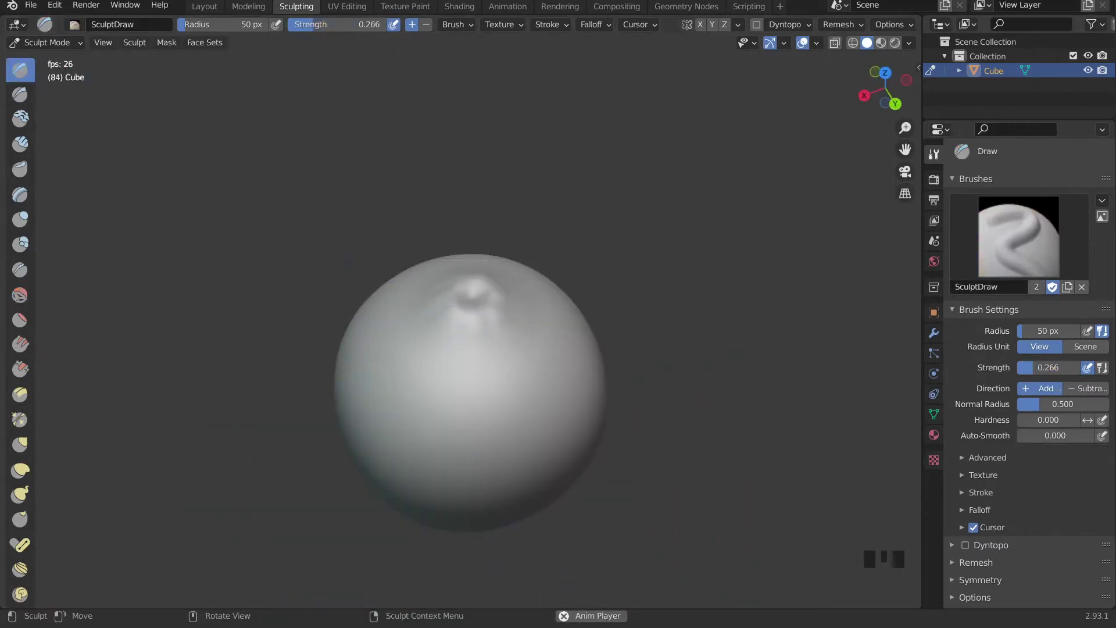
key("shift+space")
key("ctrl+z")
key("ctrl+z")
key("ctrl+z")
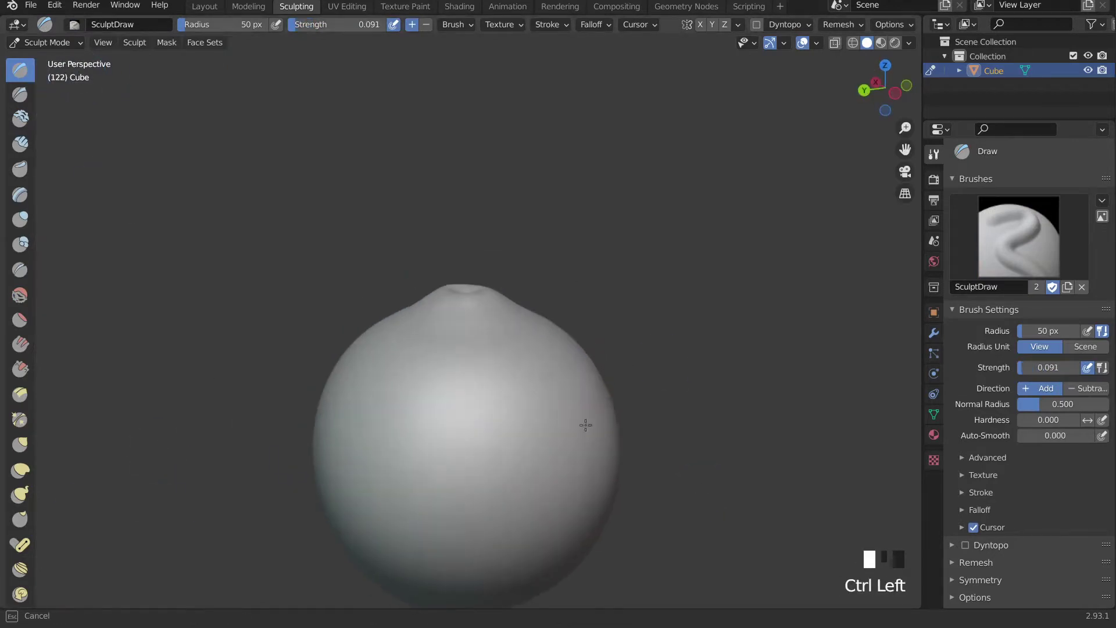
middle_click_drag(585, 424, 241, 62)
scroll(360, 142, "up", 4)
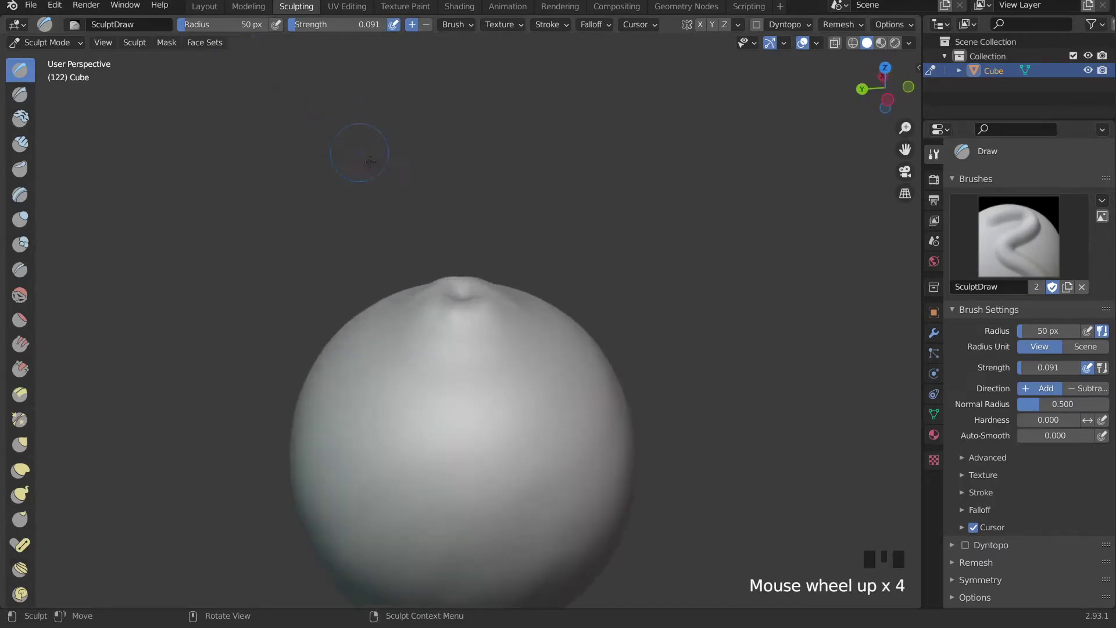
middle_click_drag(361, 141, 381, 194)
scroll(382, 194, "down", 3)
scroll(559, 128, "up", 6)
scroll(558, 174, "down", 7)
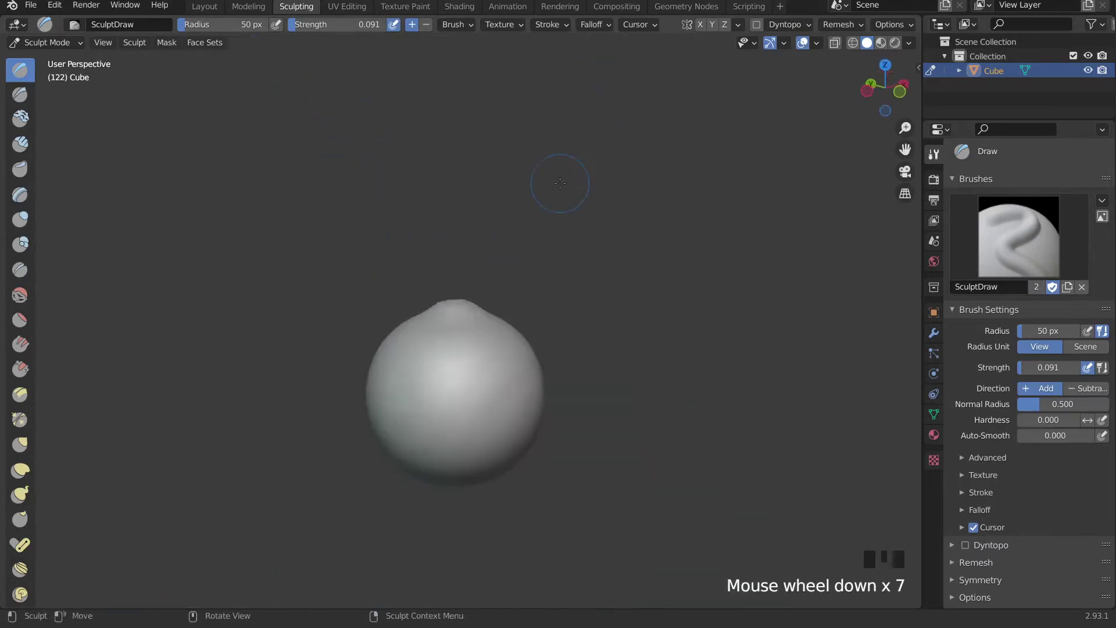
scroll(531, 236, "up", 5)
scroll(386, 179, "down", 5)
middle_click_drag(338, 285, 302, 227)
- Move to the Shading workspace with the sphere centred in view
left_click(208, 8)
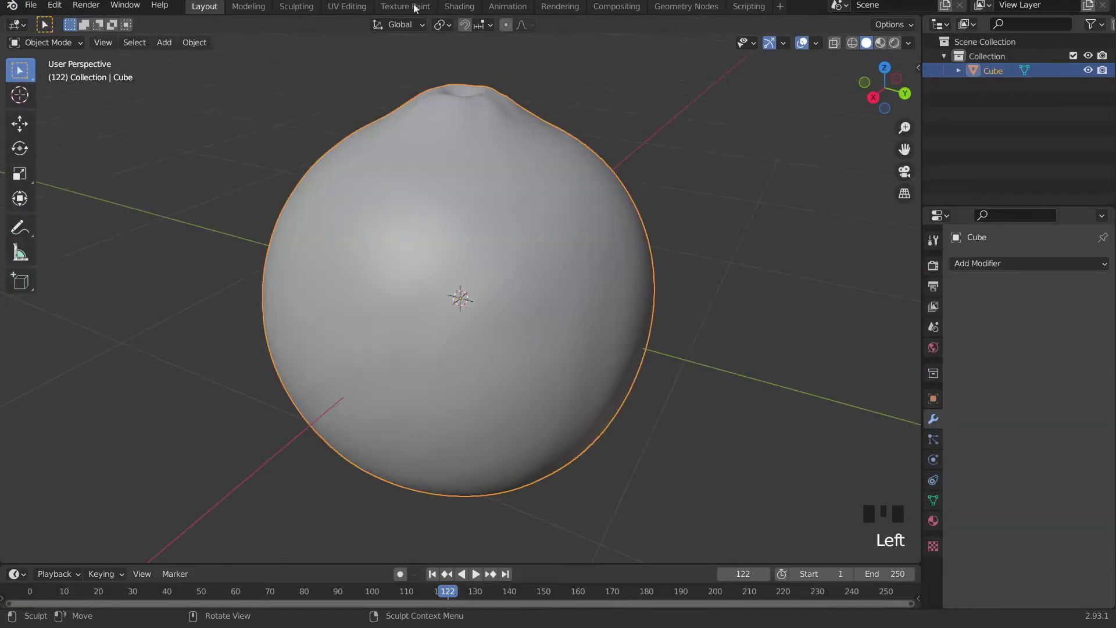
left_click(475, 7)
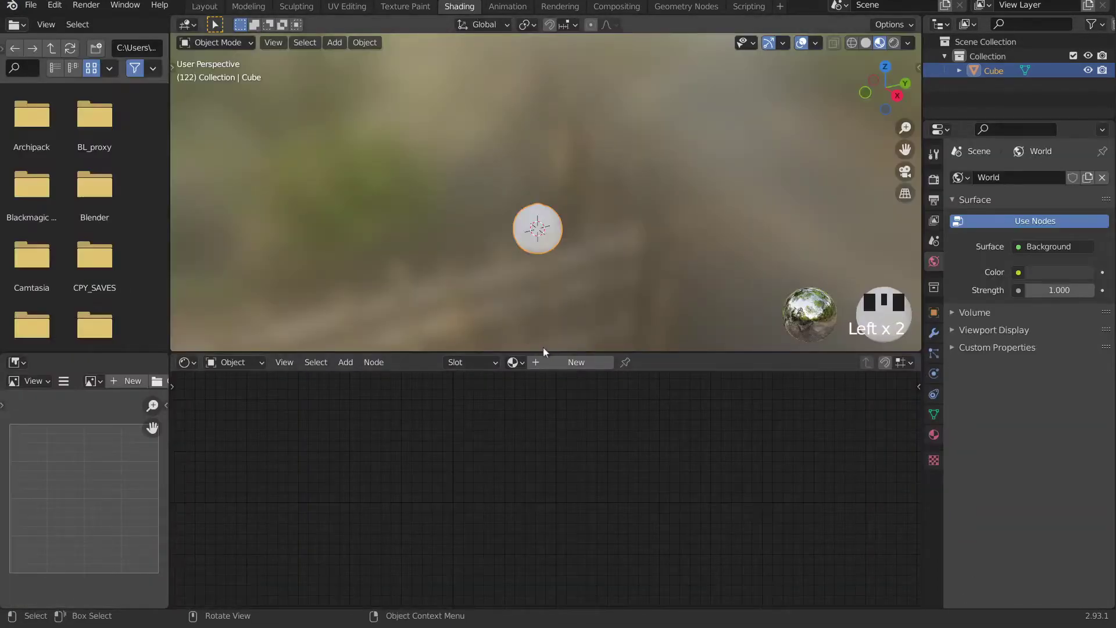
scroll(580, 242, "up", 1)
scroll(580, 242, "up", 5)
middle_click_drag(580, 311, 570, 225, "shift")
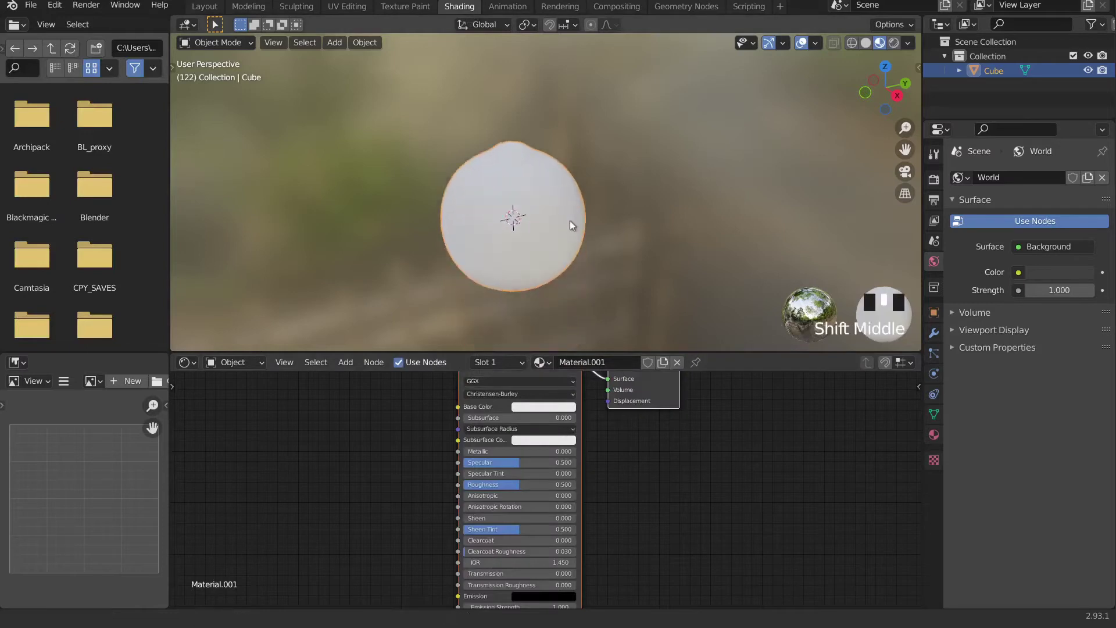
- Set the Principled BSDF base colour to hex E77400
left_click(542, 407)
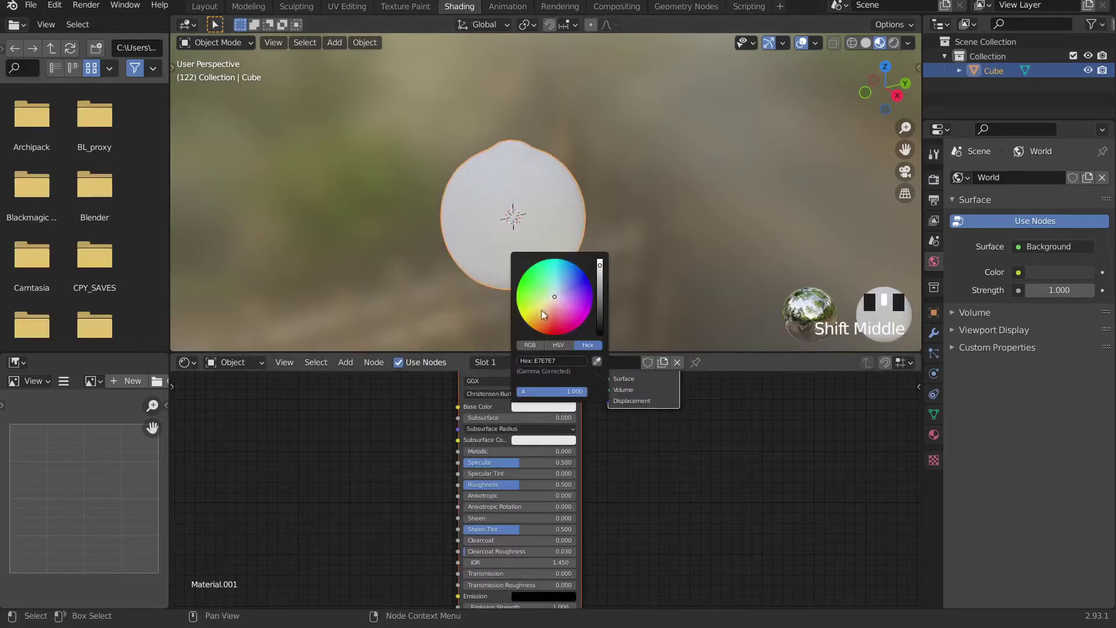
left_click_drag(542, 311, 533, 329)
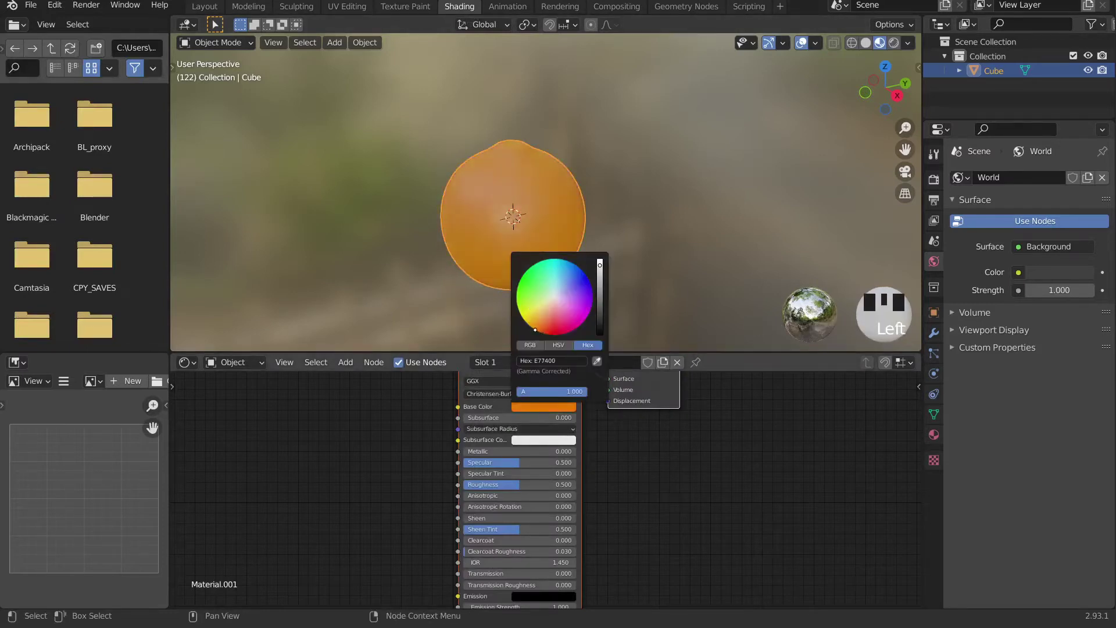
scroll(567, 377, "up", 2)
left_click(542, 359)
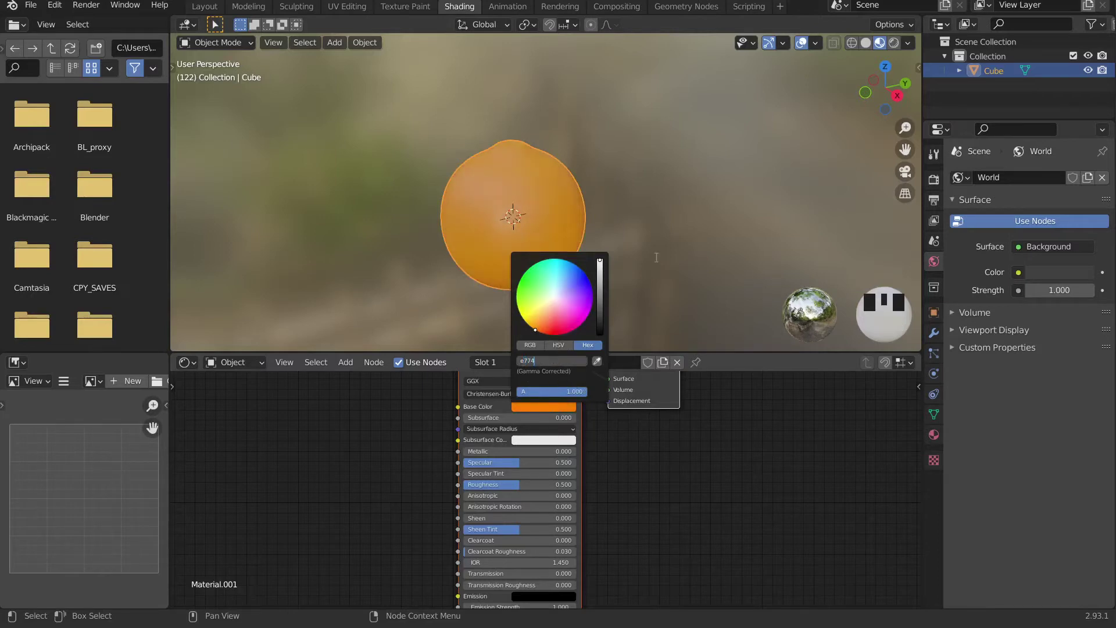
type("e77400")
key("Return")
- Add a Noise Texture node to the left of the orange's Principled shader
scroll(675, 203, "up", 4)
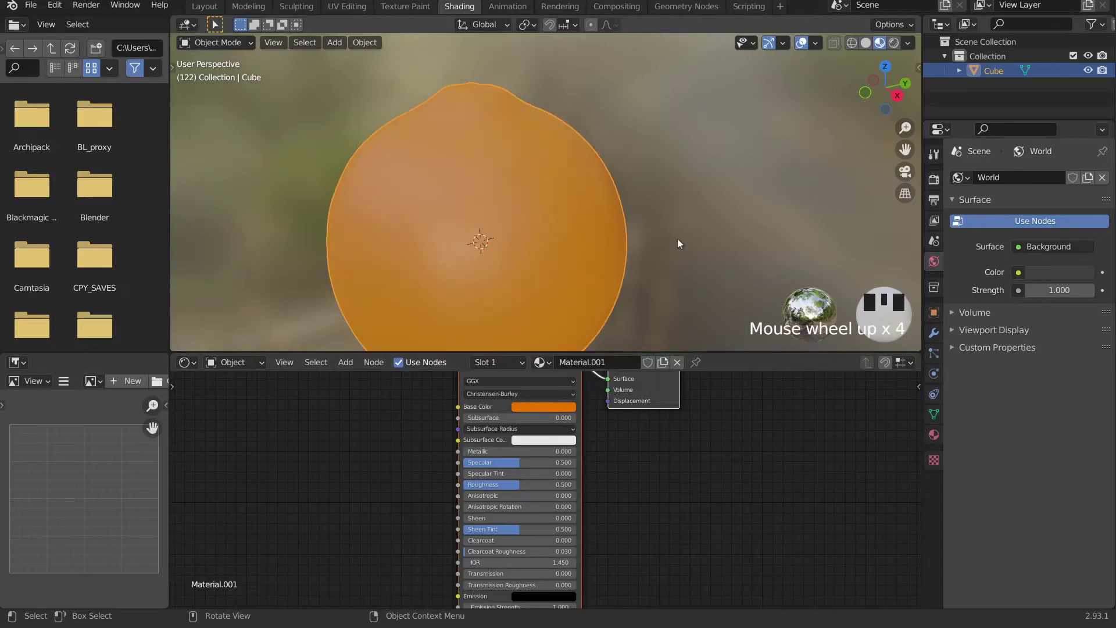
middle_click_drag(677, 239, 583, 186)
scroll(779, 186, "down", 3)
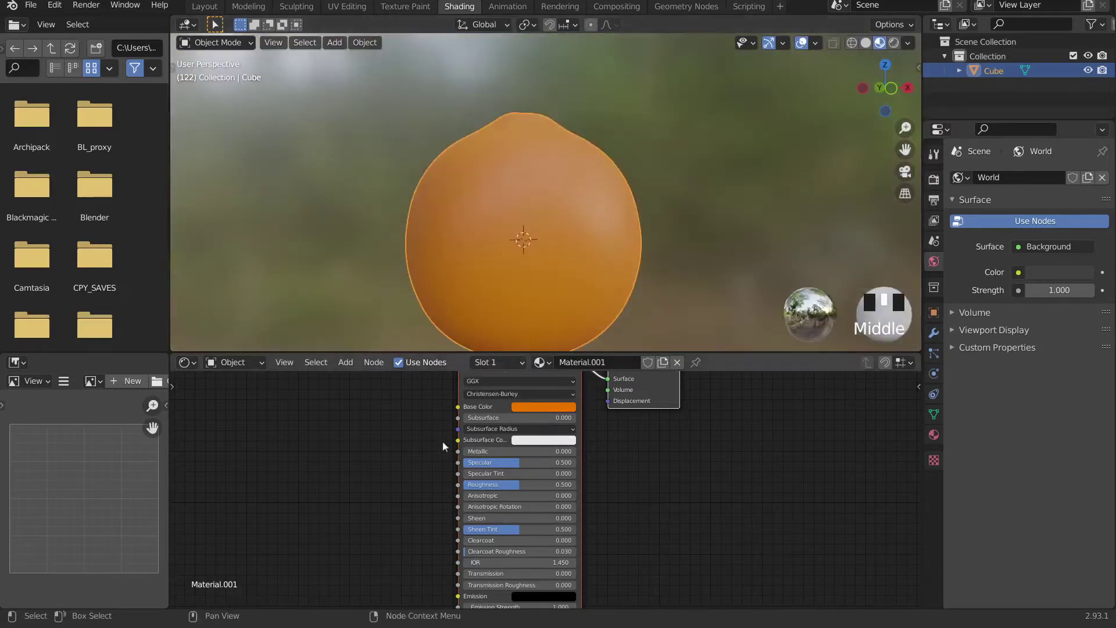
scroll(459, 499, "up", 2)
middle_click_drag(392, 498, 594, 442)
key("shift+a")
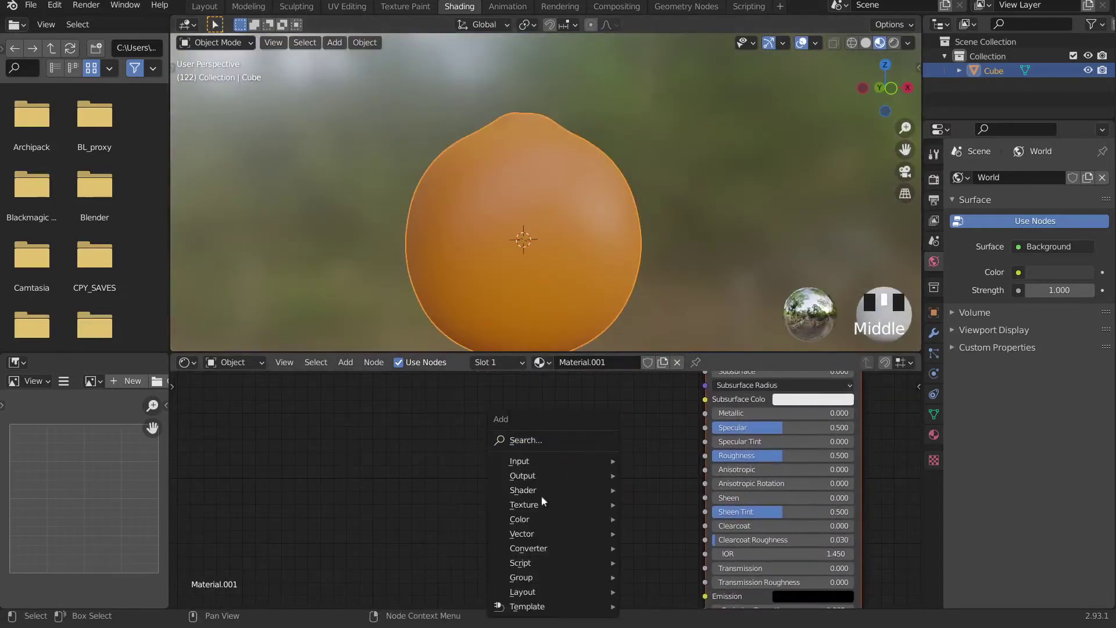
key("shift+a")
type("noise")
left_click(546, 459)
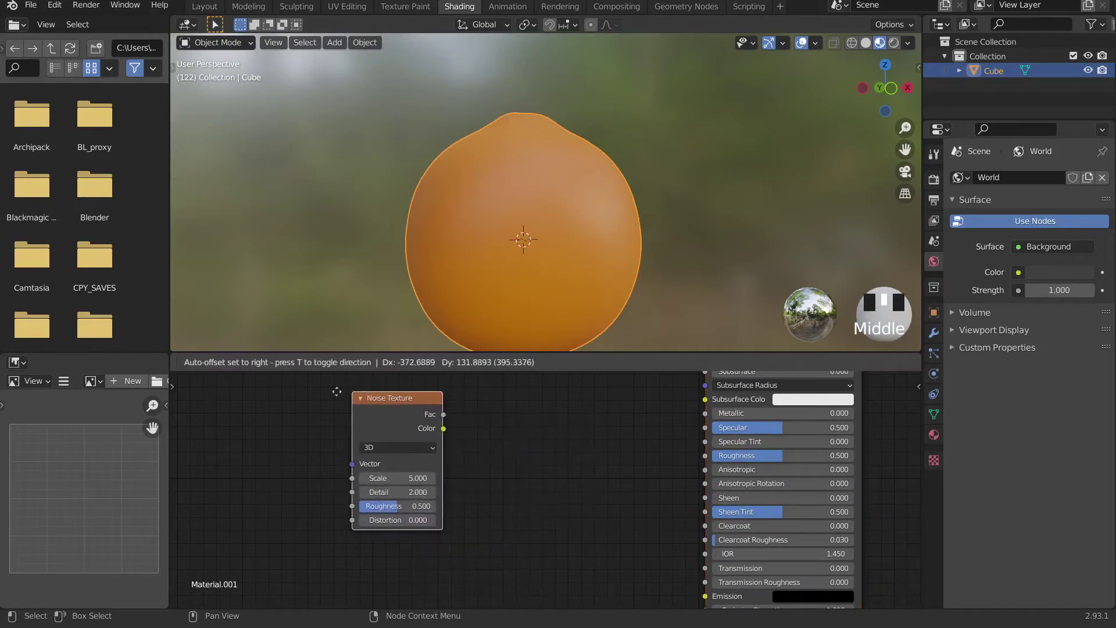
left_click(539, 468)
- Add a ColorRamp fed by the noise and link its output into the shader's Roughness
key("shift+a")
type("ramp")
left_click(511, 451)
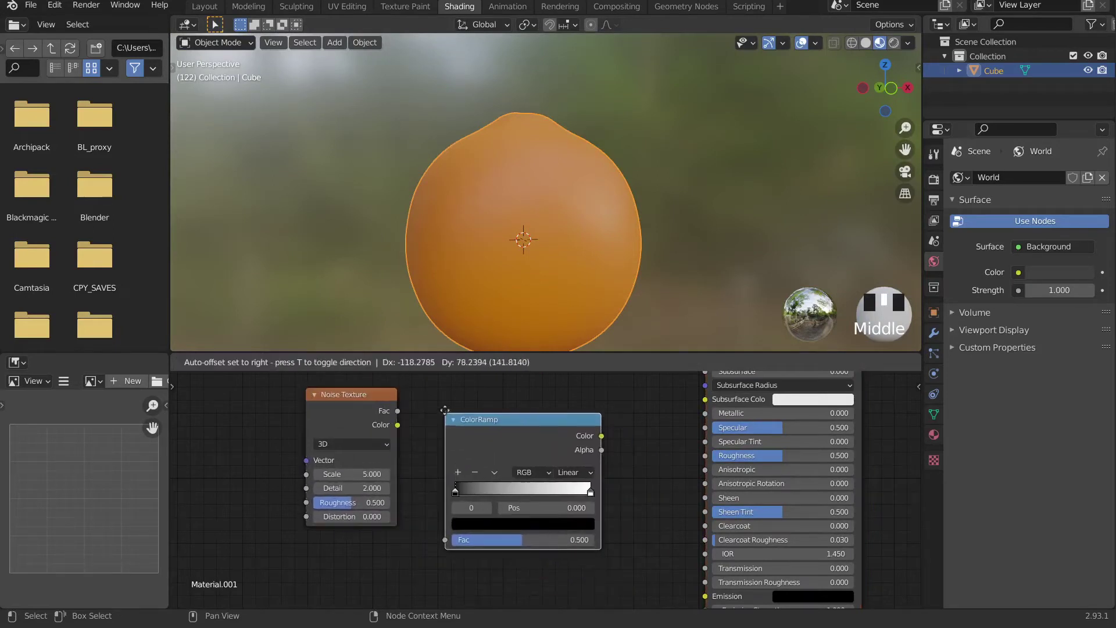
left_click(521, 425)
left_click_drag(399, 427, 450, 525)
left_click_drag(605, 422, 709, 454)
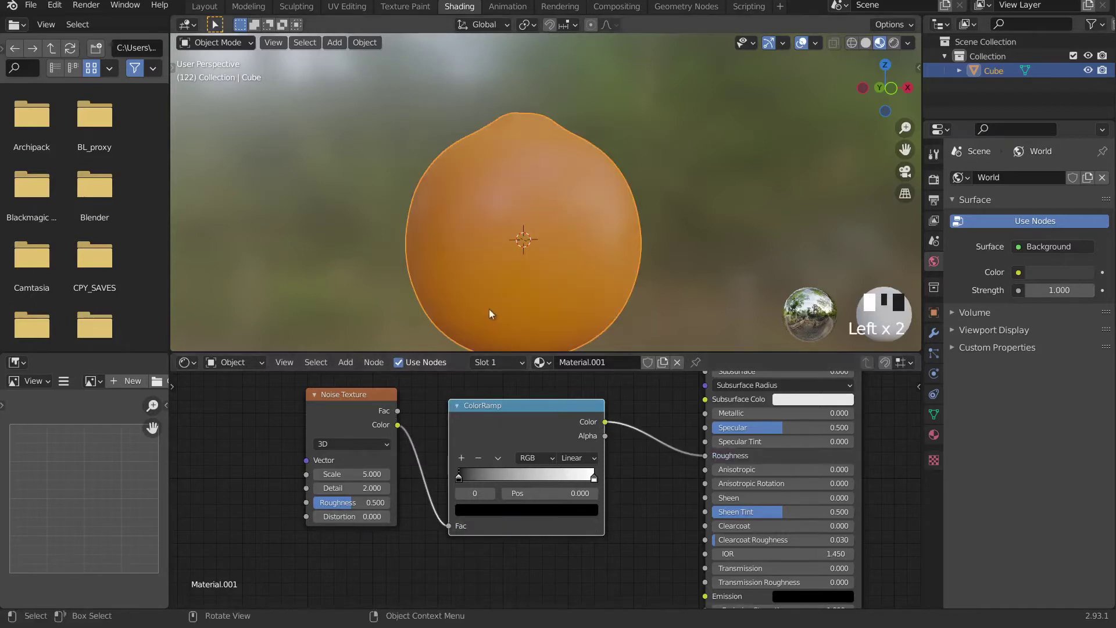
- Preview the noise on the orange and raise its Scale to 7.3
left_click(349, 402, "ctrl+shift")
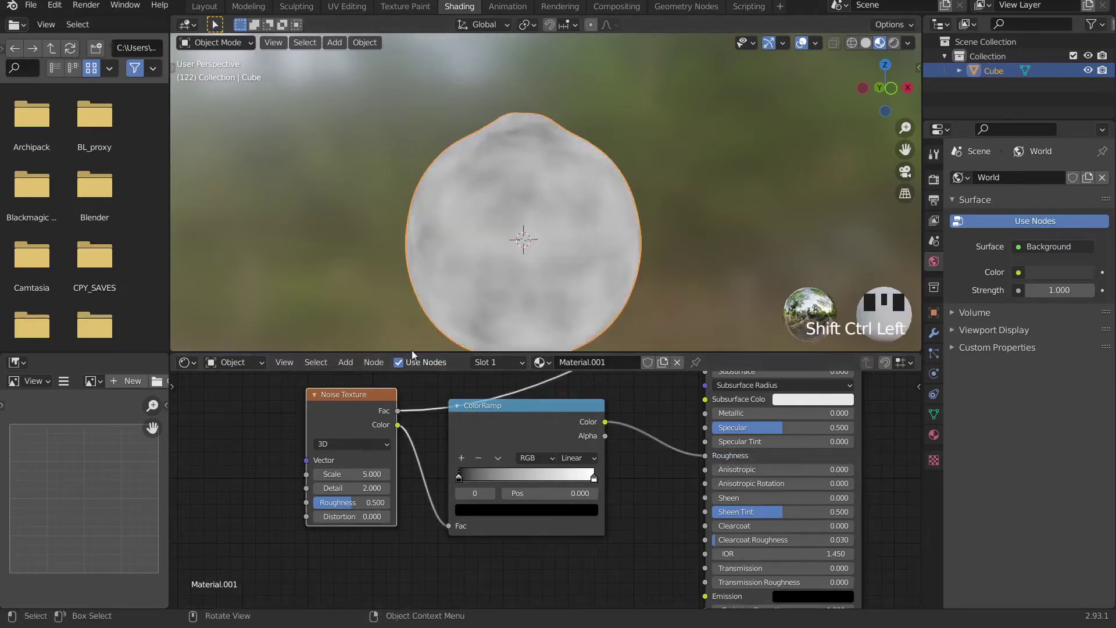
left_click_drag(354, 474, 395, 488)
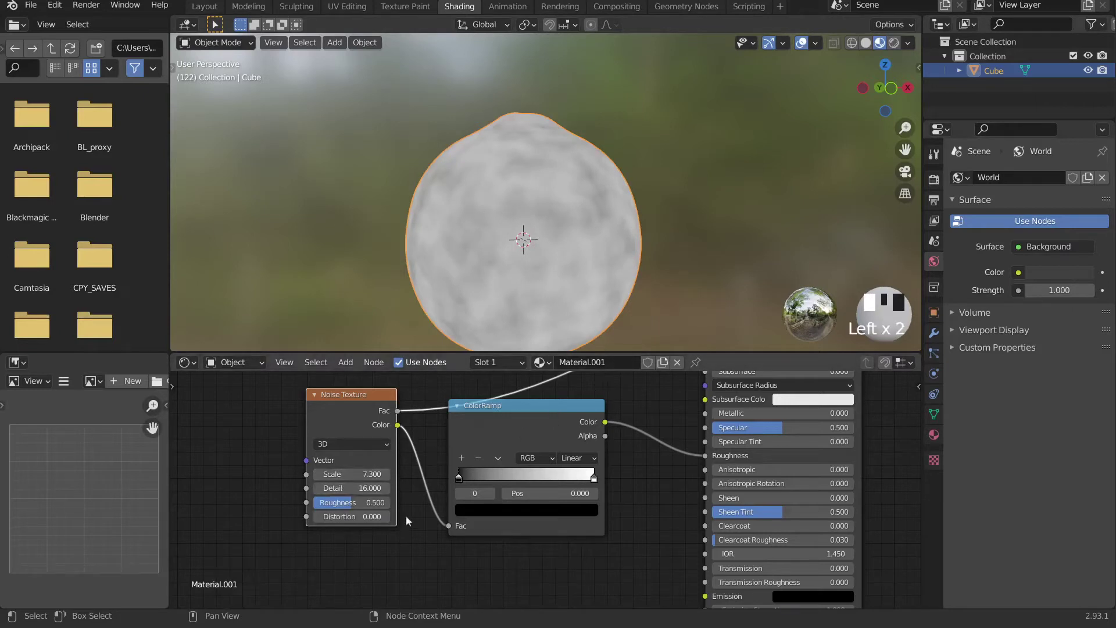
left_click(856, 452, "ctrl+shift")
- Set the ColorRamp white stop to 0.928 and slide the black stop to about 0.07
scroll(640, 183, "up", 3)
middle_click_drag(640, 182, 724, 128)
scroll(725, 129, "down", 2)
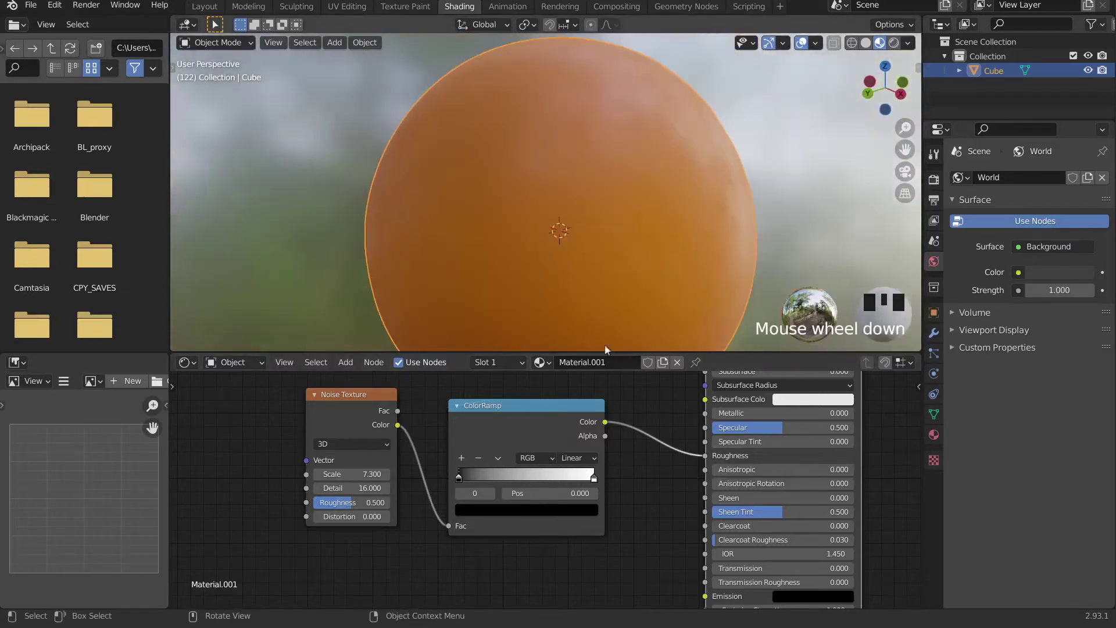
left_click_drag(458, 480, 486, 483)
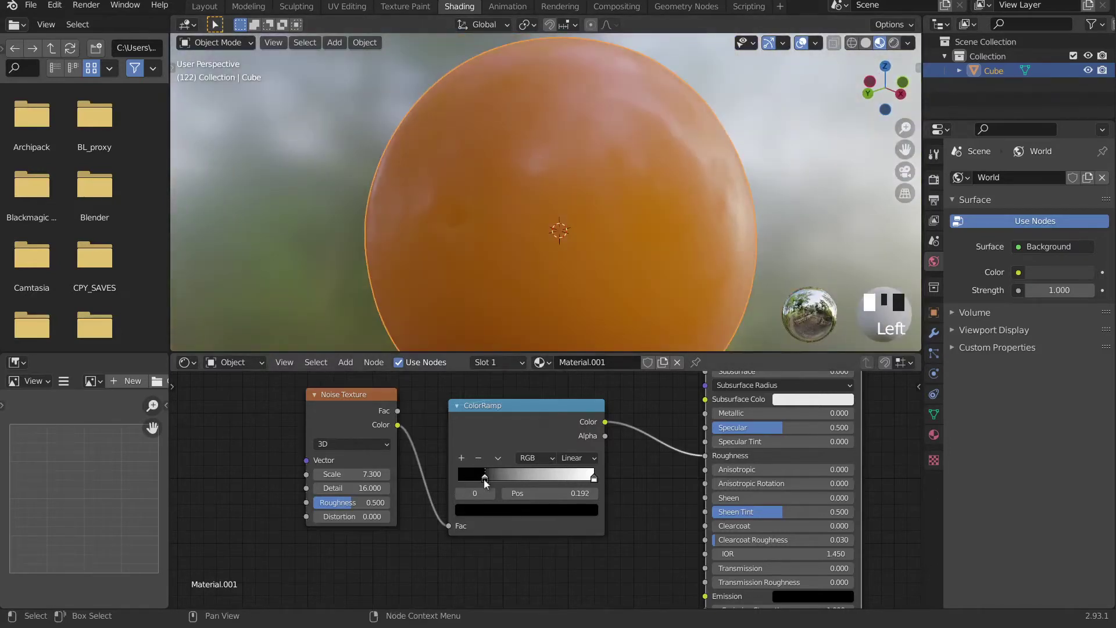
mouse_move(594, 476)
left_mouse_down()
mouse_move(568, 475)
mouse_move(584, 477)
left_mouse_up()
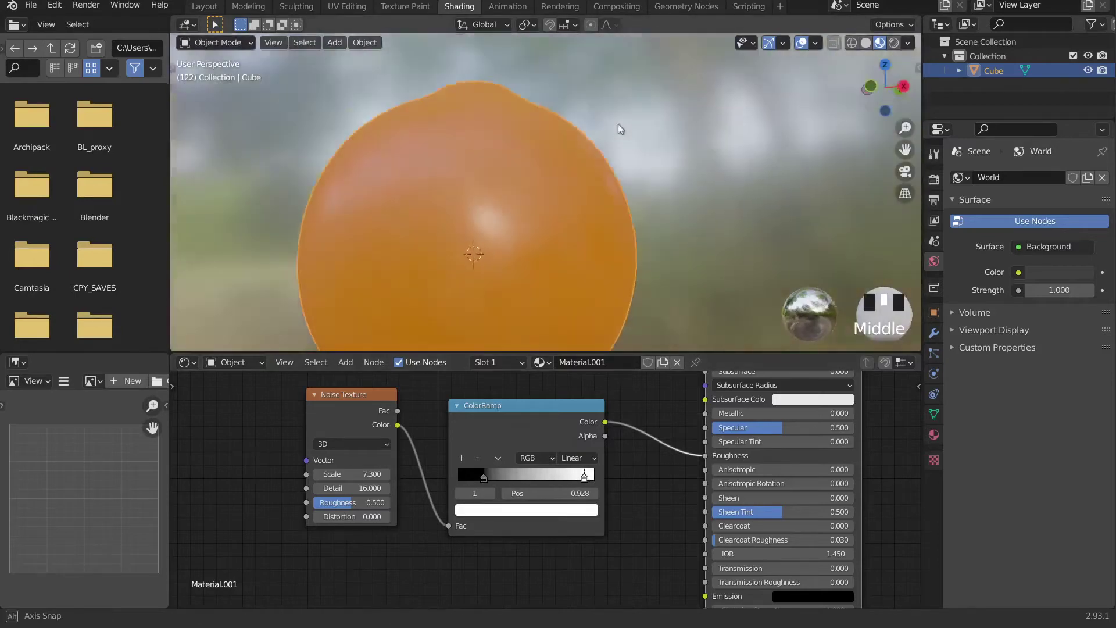
middle_click_drag(618, 124, 558, 244)
scroll(598, 211, "down", 5)
scroll(513, 454, "down", 4)
left_click_drag(495, 481, 486, 487)
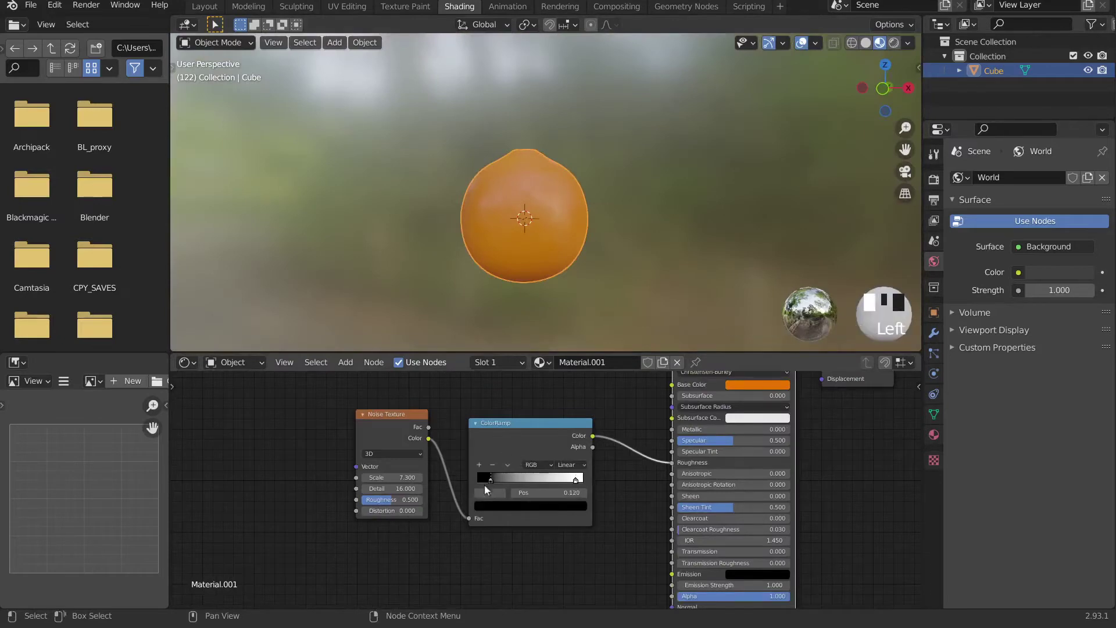
middle_click_drag(511, 279, 593, 172)
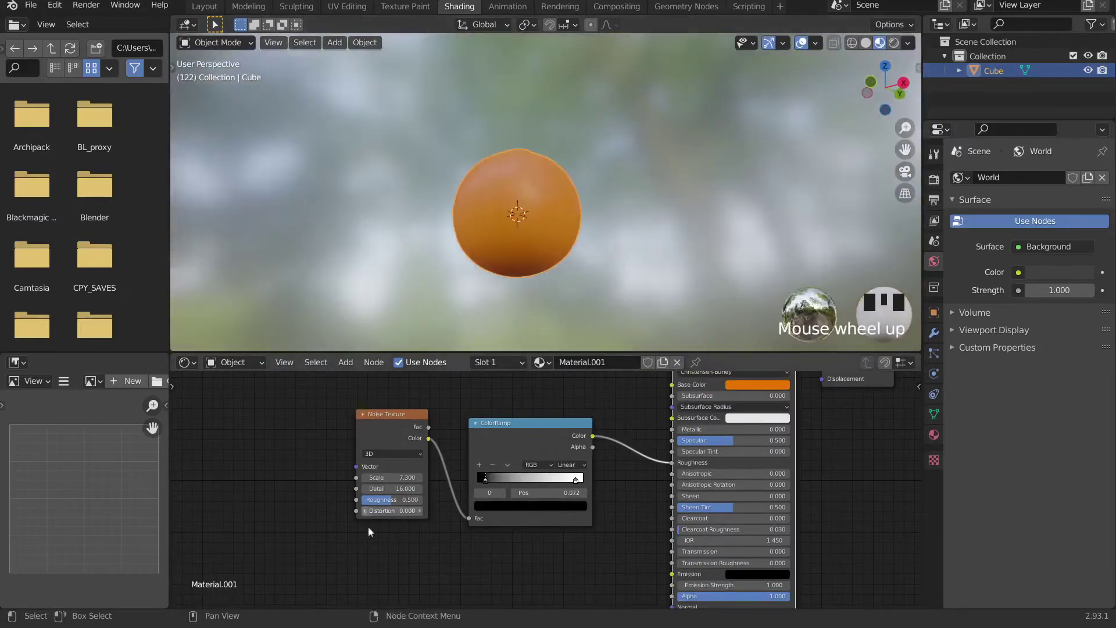
scroll(568, 551, "up", 2)
middle_click_drag(568, 552, 471, 463)
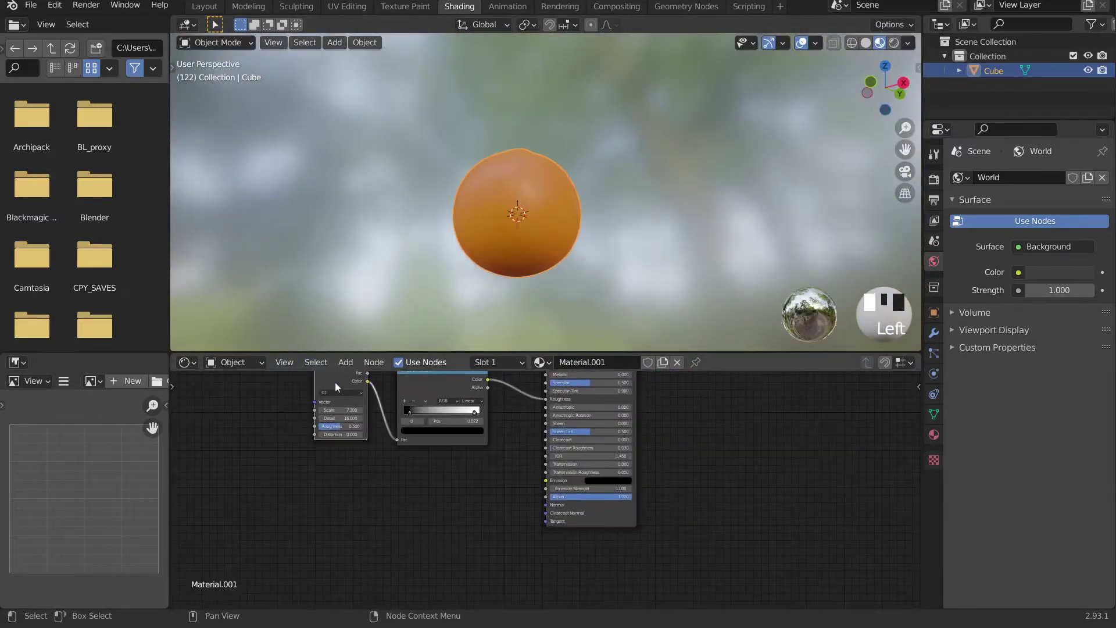
key("shift+d")
- Place the duplicate Noise Texture and add a Bump node feeding the shader's Normal
left_click(345, 491)
key("q")
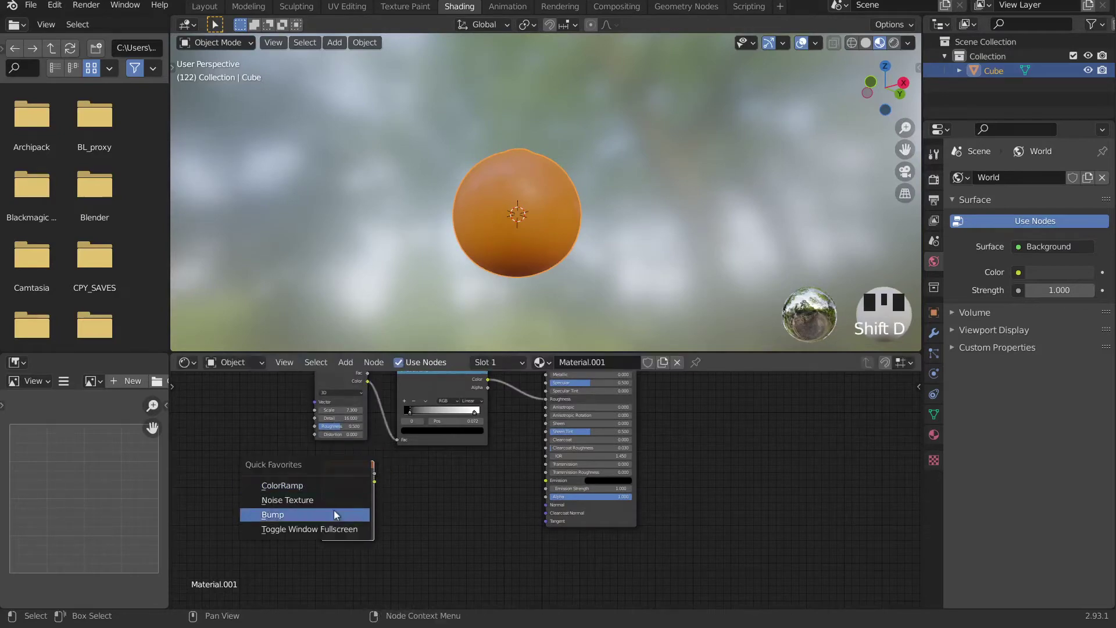
left_click(334, 512)
left_click(476, 466)
left_click_drag(500, 486, 554, 508)
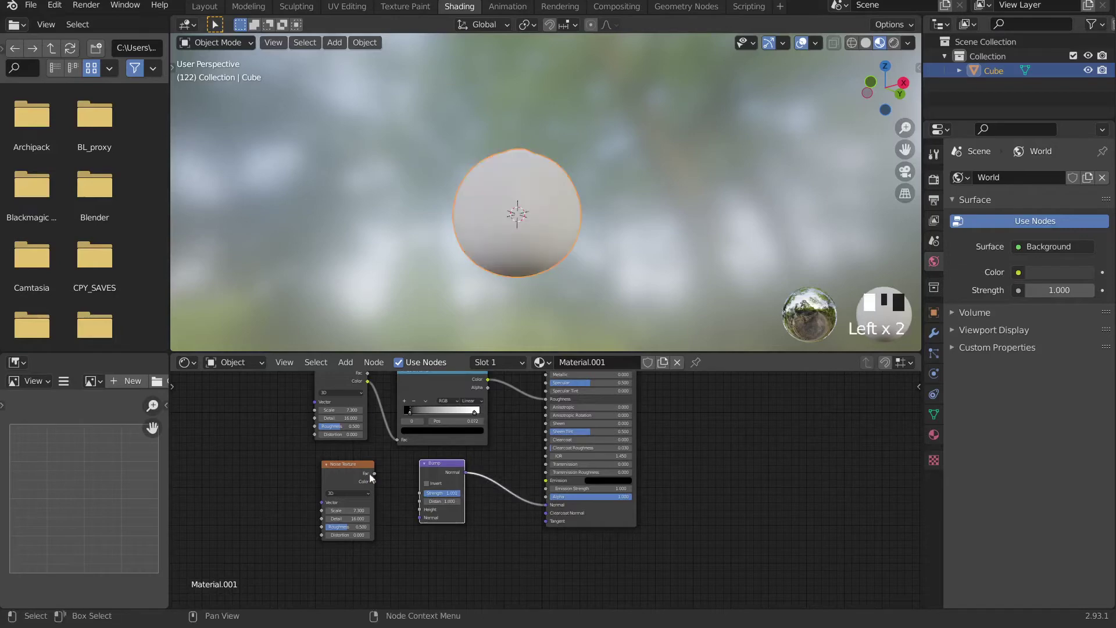
left_click_drag(375, 482, 421, 510)
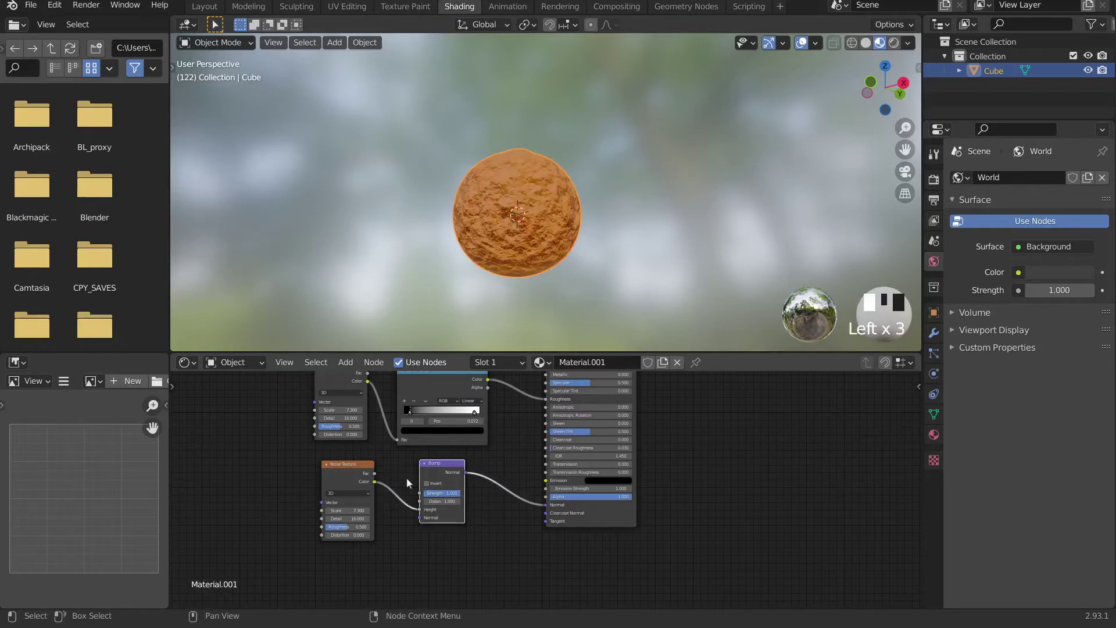
- Raise the bump noise Scale to 72.3 and lower the Bump Strength for subtle dimples
scroll(541, 247, "up", 5)
middle_click_drag(540, 246, 616, 246)
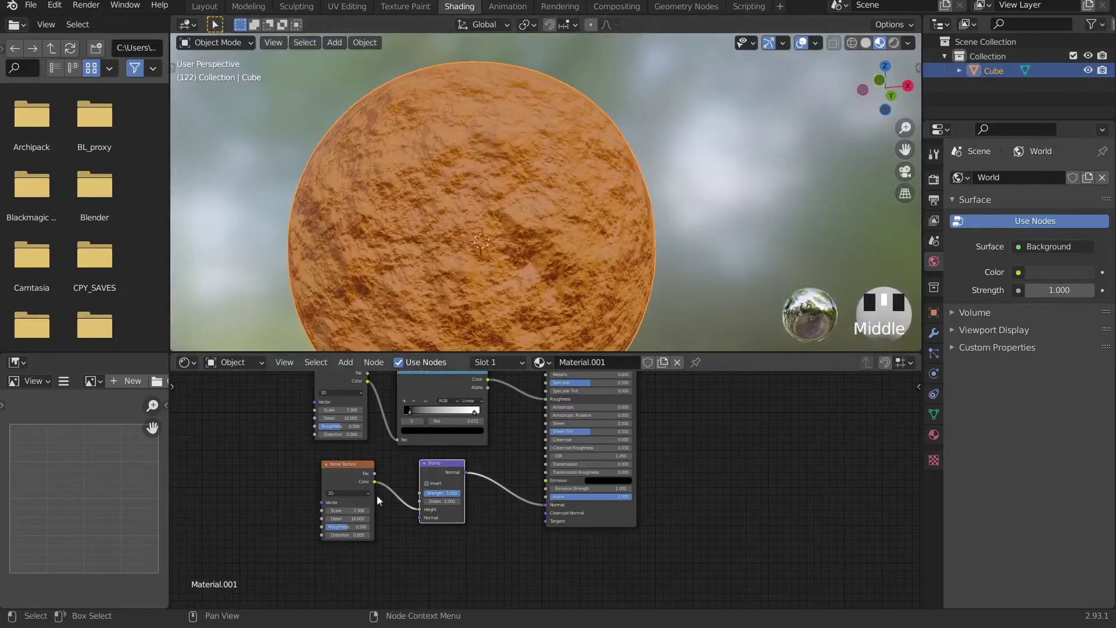
left_click_drag(350, 510, 721, 511)
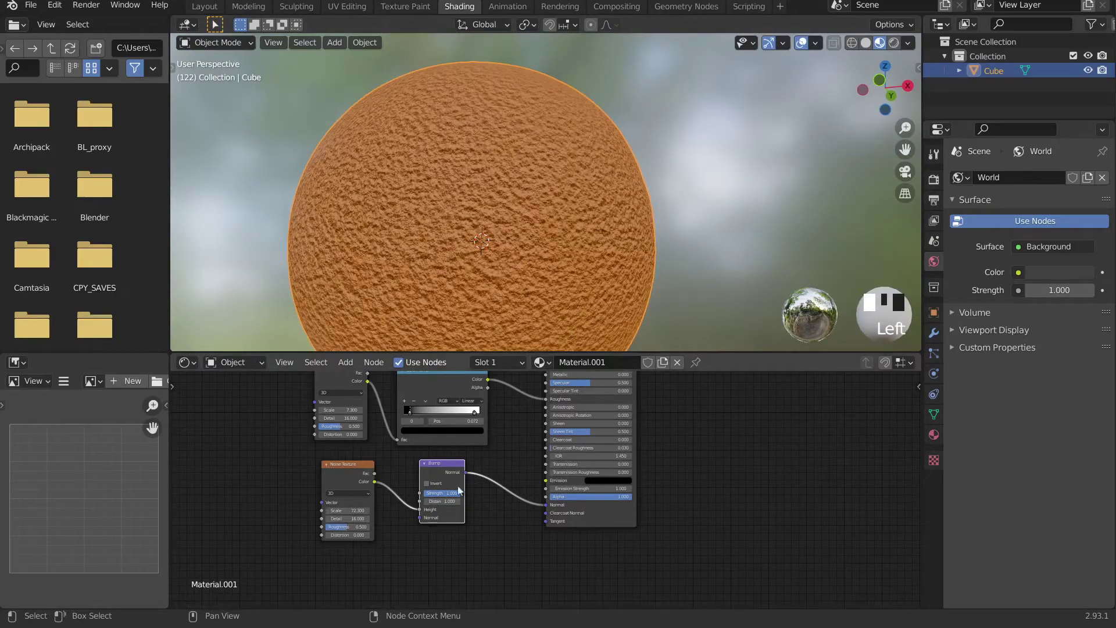
left_click_drag(447, 493, 424, 493)
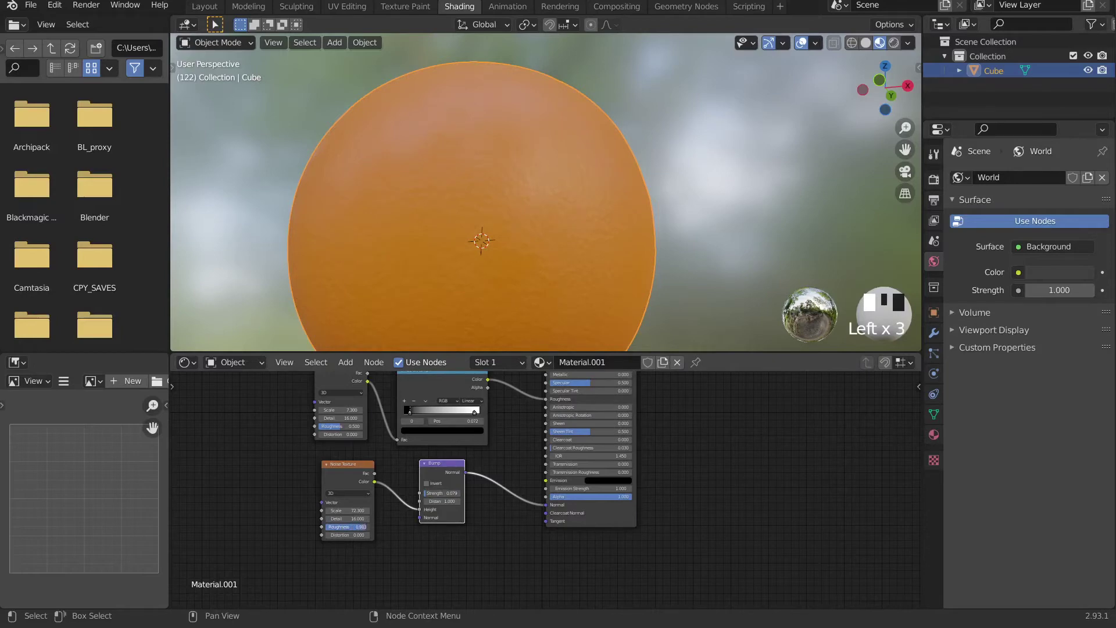
middle_click_drag(407, 221, 250, 317)
scroll(276, 316, "down", 5)
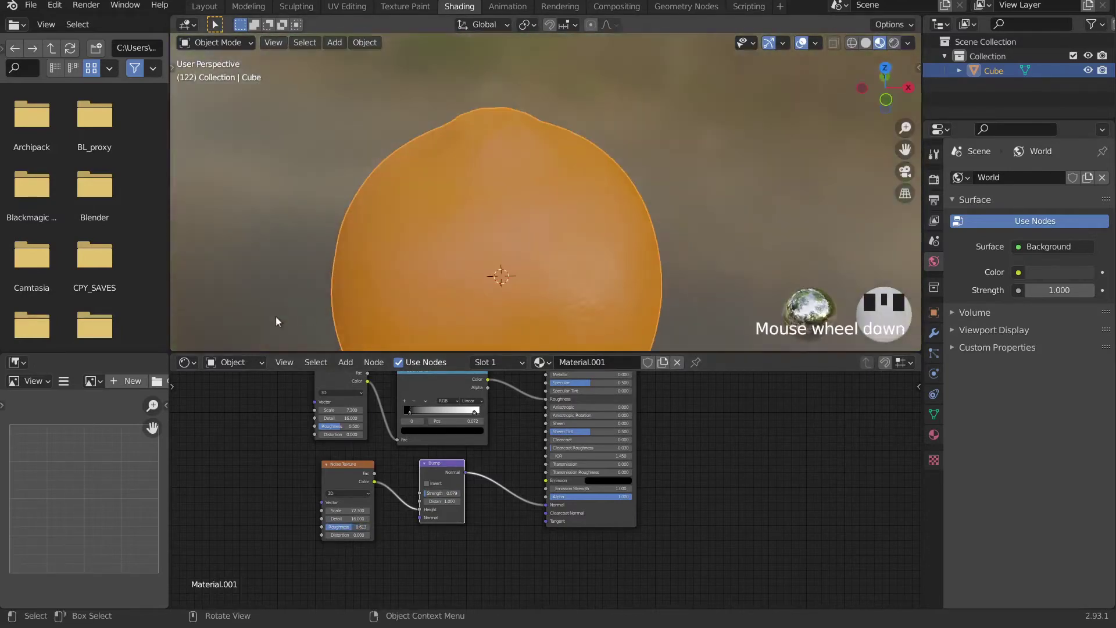
mouse_move(364, 285)
middle_mouse_down()
mouse_move(451, 284)
mouse_move(842, 211)
mouse_move(361, 273)
middle_mouse_up()
scroll(653, 266, "up", 3)
scroll(654, 266, "up", 1)
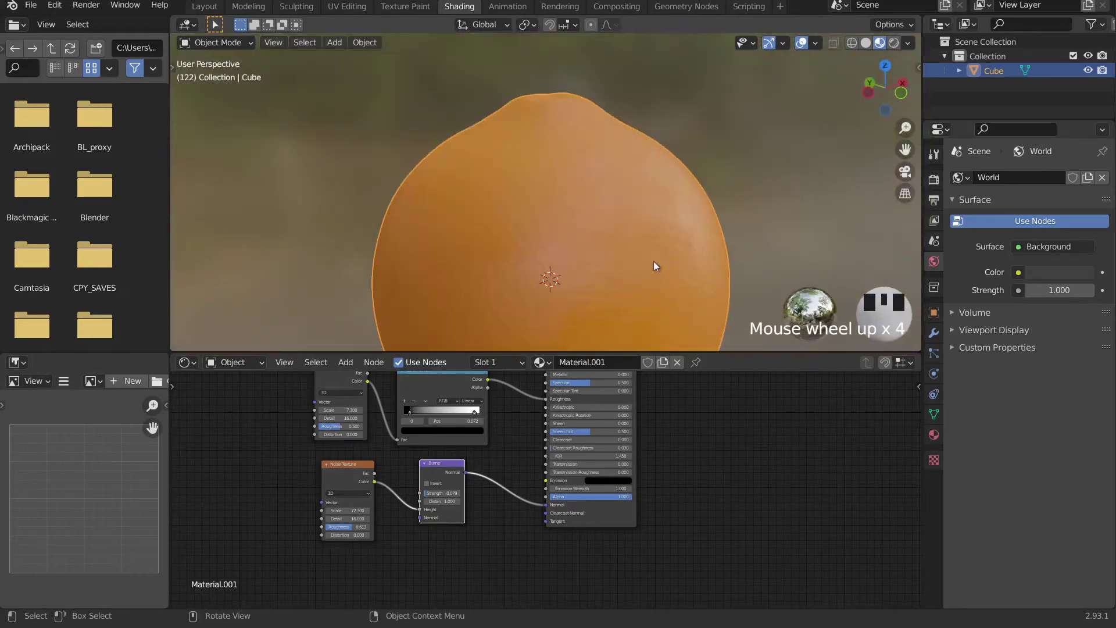
middle_click_drag(648, 240, 484, 211)
scroll(462, 212, "down", 2)
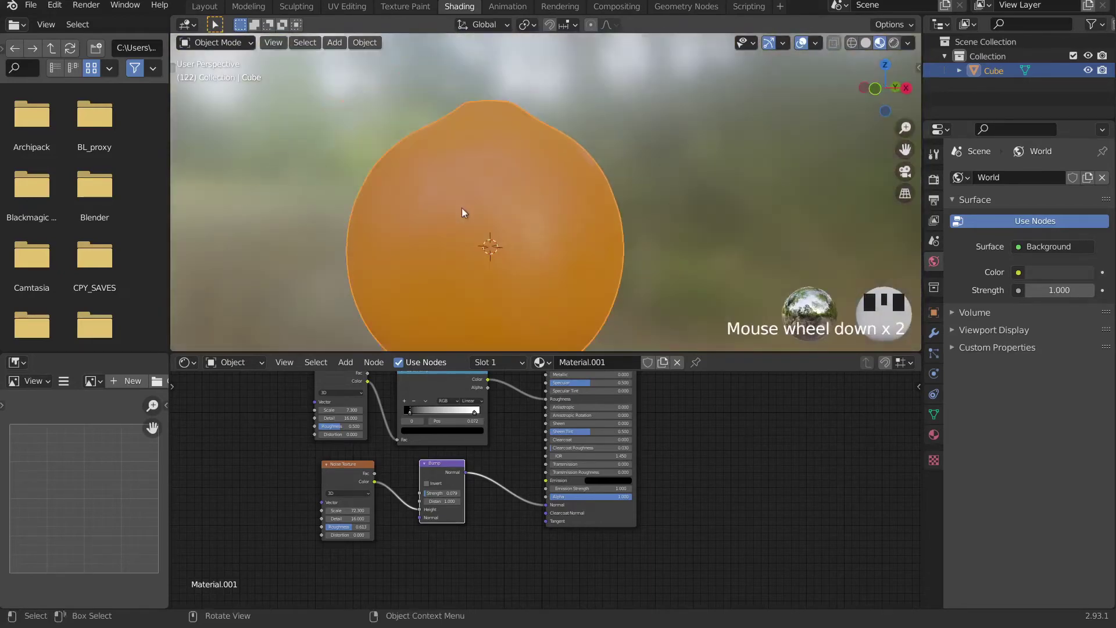
- In the Layout workspace's front view, duplicate the orange and place the copy to the left
left_click(205, 6)
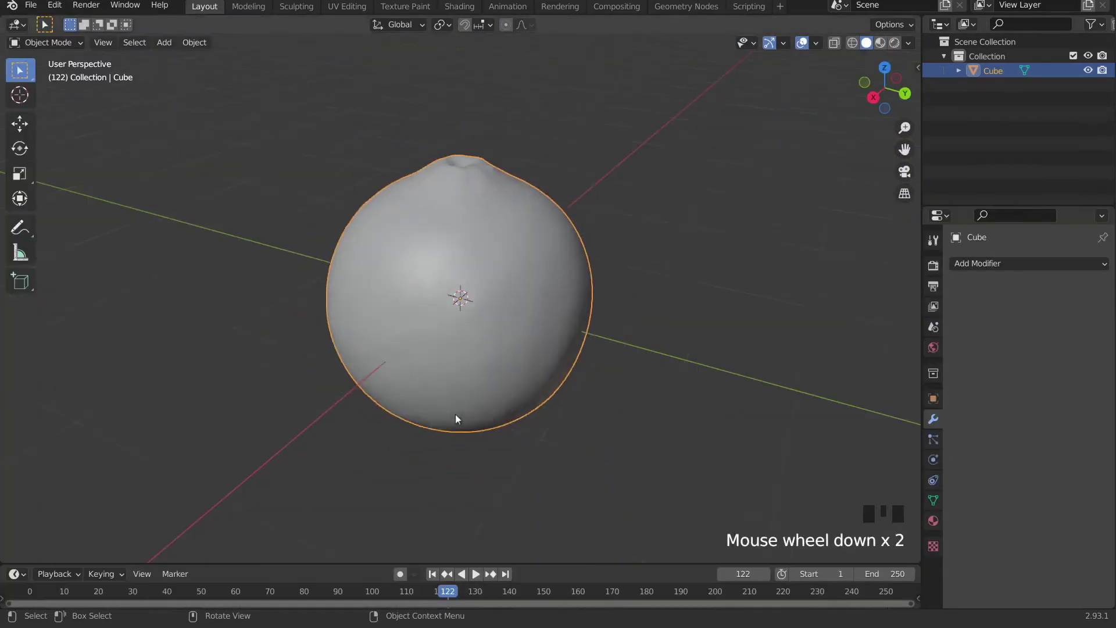
scroll(455, 414, "down", 6)
scroll(403, 396, "up", 4)
middle_click_drag(540, 383, 675, 341)
key("KP_1")
scroll(688, 329, "down", 3)
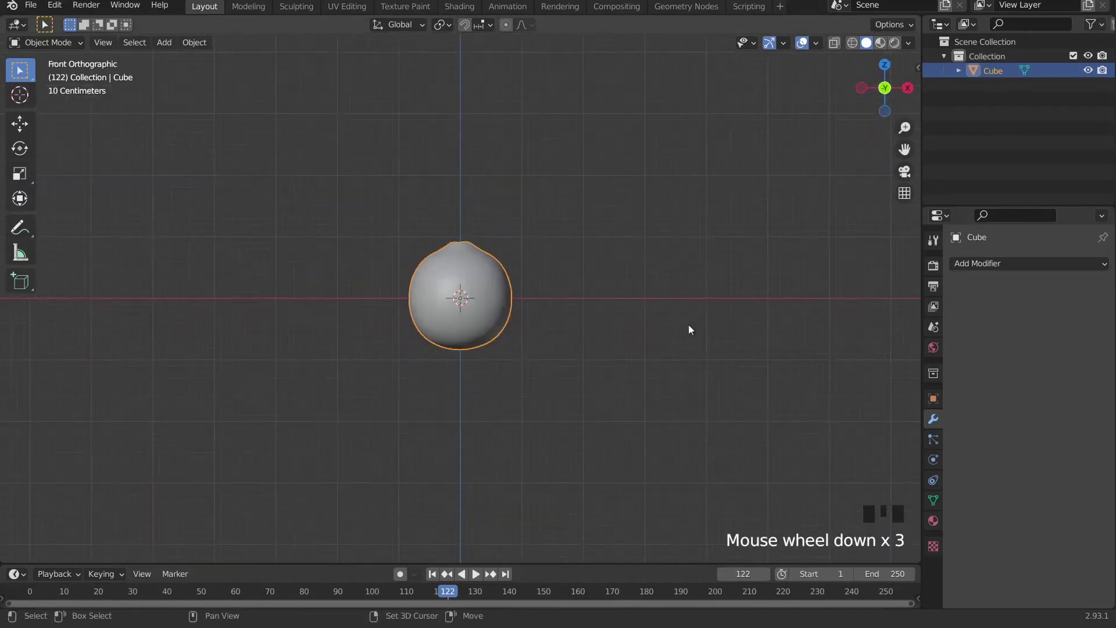
key("shift+d")
left_click(352, 351)
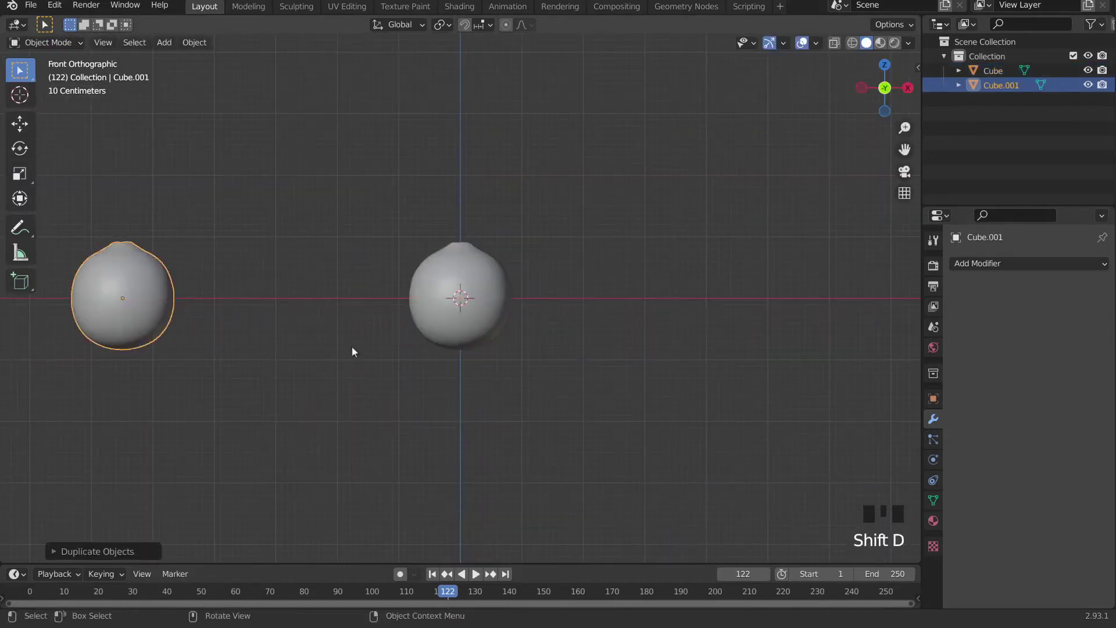
- Rename the original 'Orange' and the copy 'Orange_Half', then hide the copy
left_click(459, 301)
key("F2")
type("Orange")
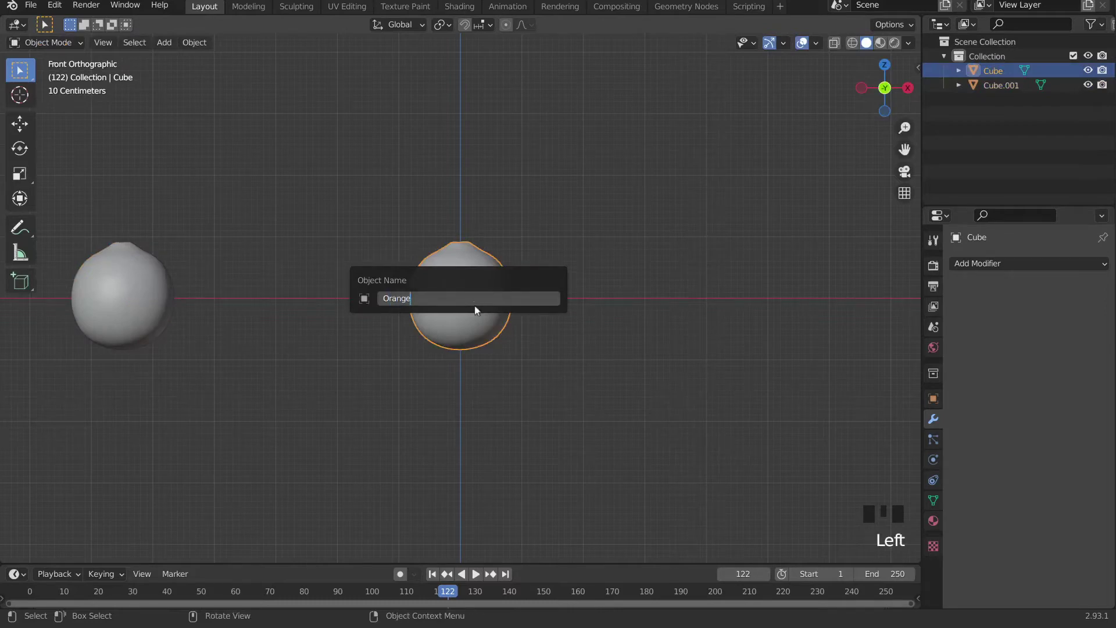
key("Return")
left_click(159, 266)
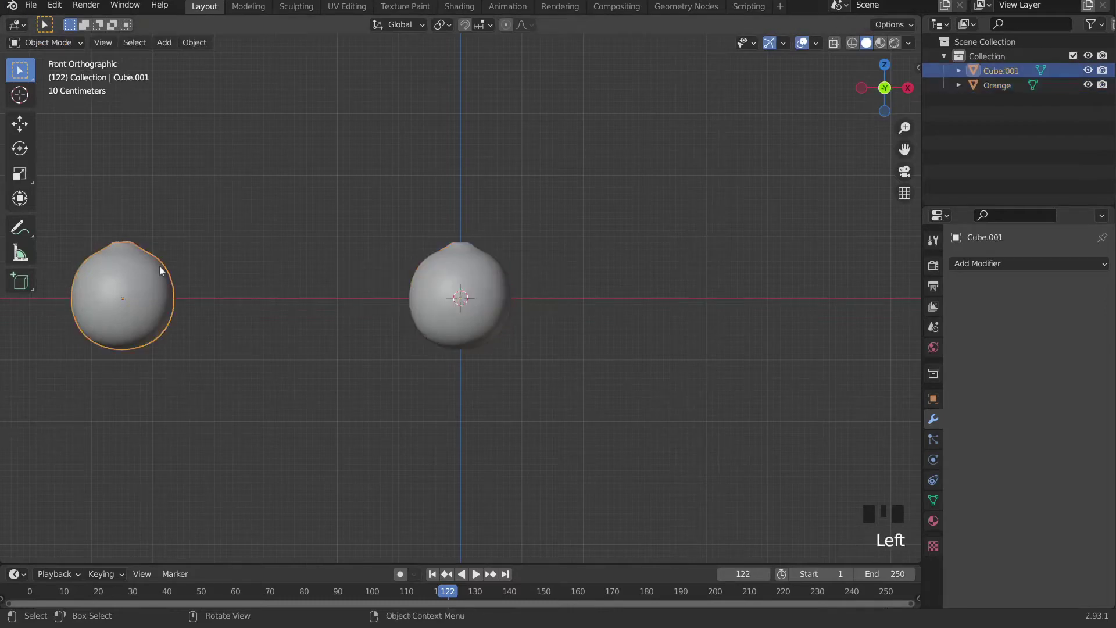
key("F2")
type("Orange ")
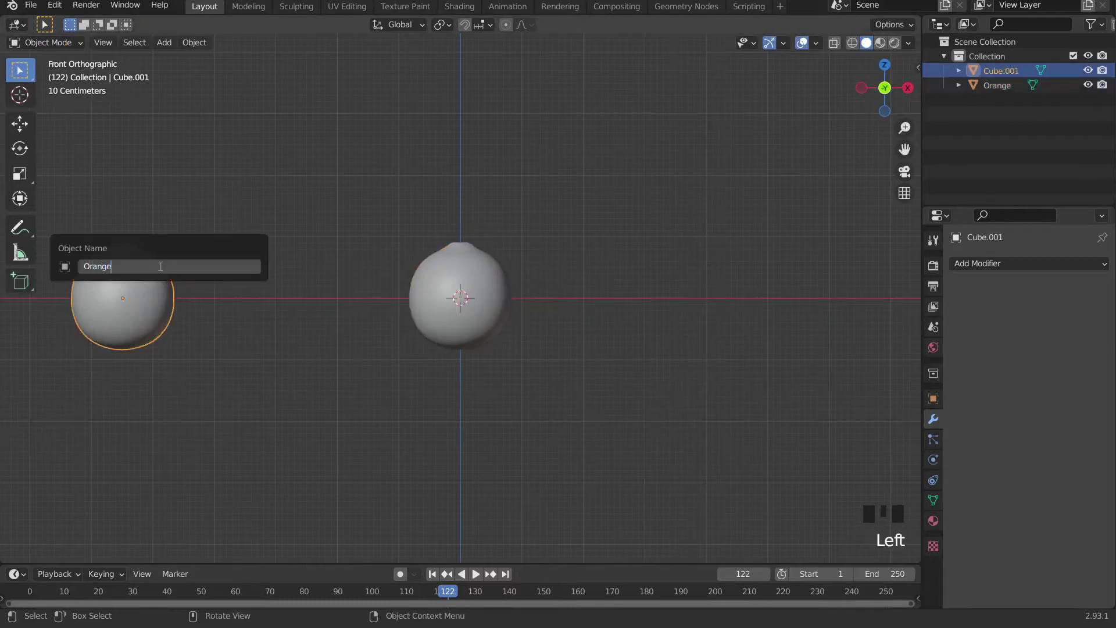
type("Half")
key("Return")
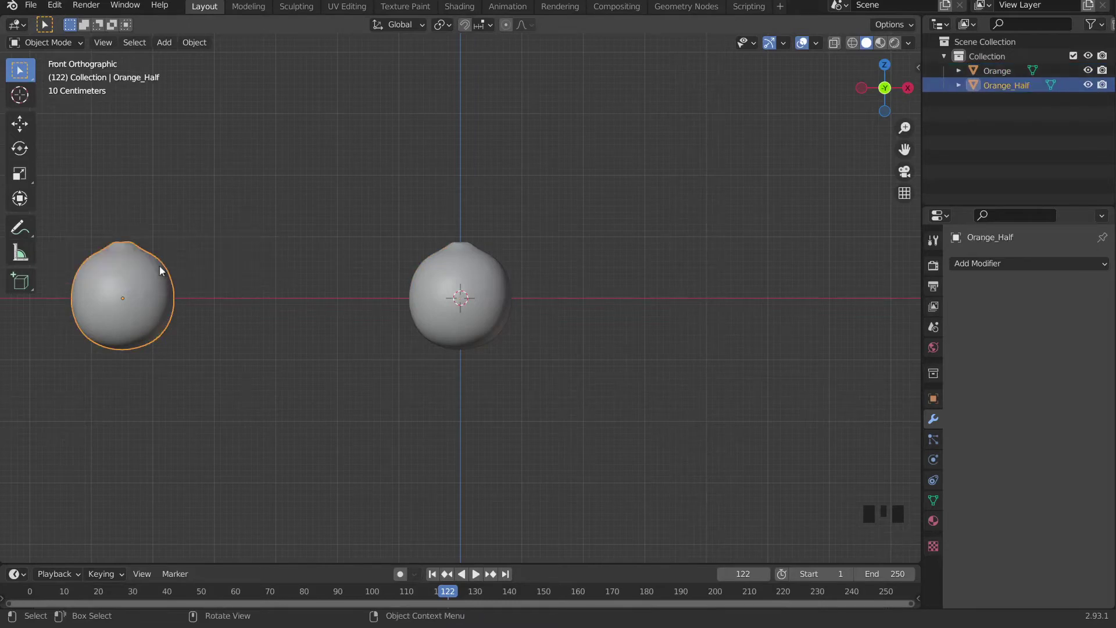
key("h")
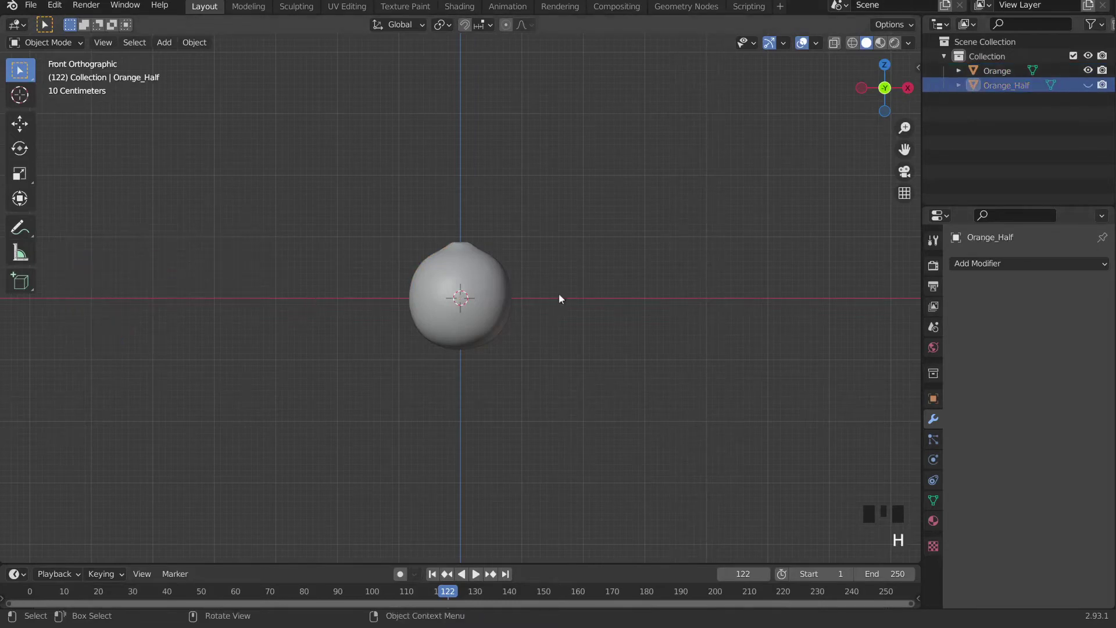
middle_click_drag(560, 294, 535, 334)
- Add a plane, raise it along Z above the orange, and scale it down
scroll(523, 328, "up", 6)
middle_click_drag(605, 271, 560, 265)
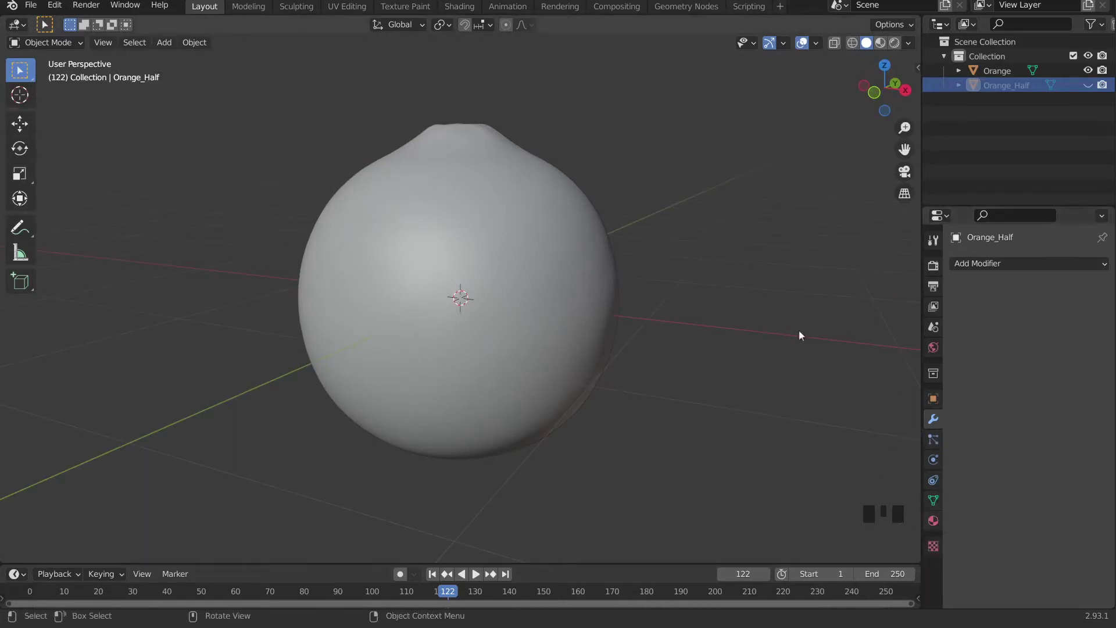
scroll(799, 331, "down", 4)
middle_click_drag(364, 319, 842, 337)
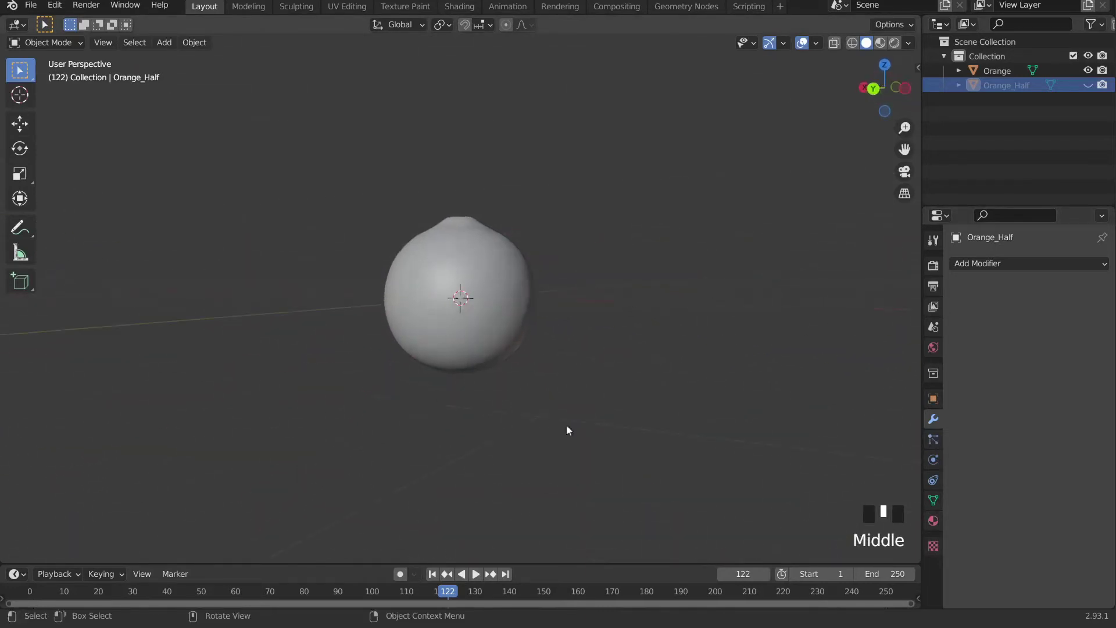
middle_click_drag(605, 406, 637, 399)
key("shift+a")
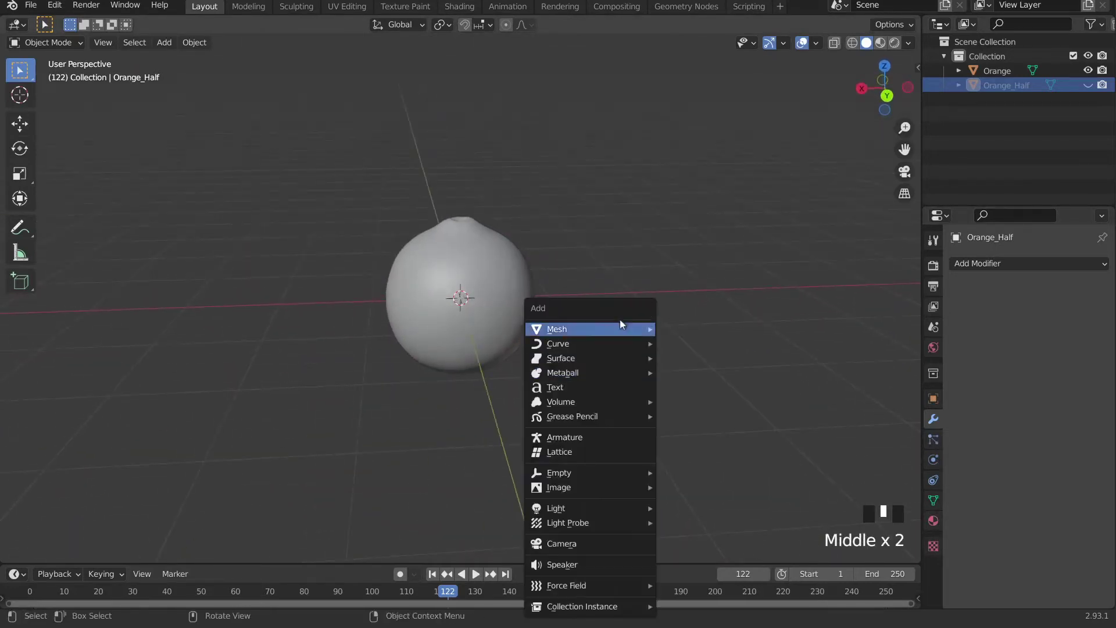
mouse_move(629, 326)
left_click(696, 15)
key("g")
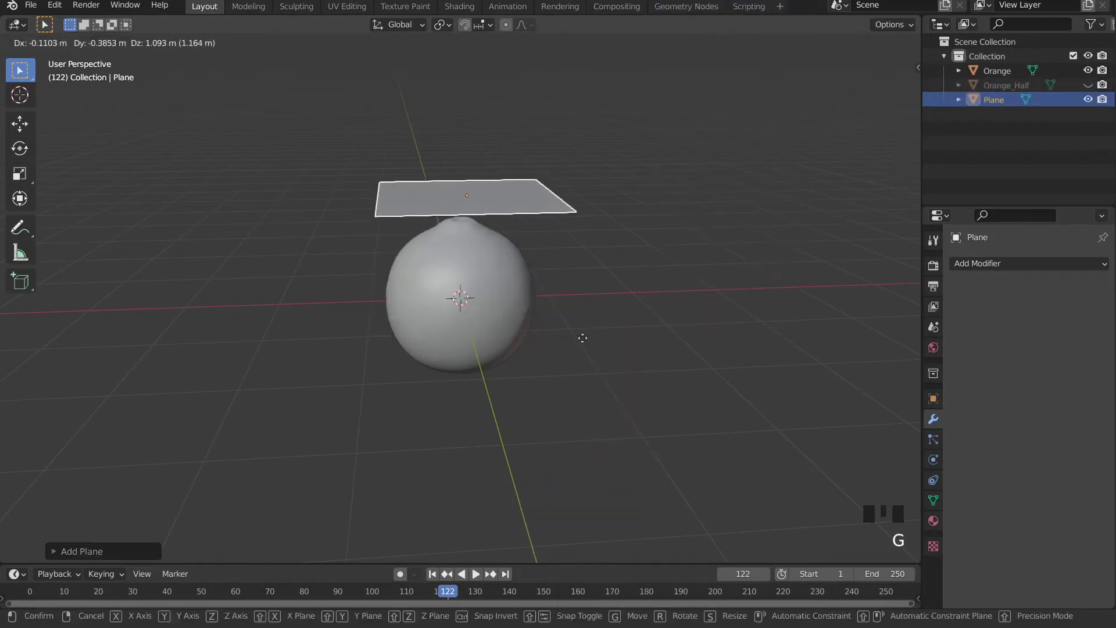
key("z")
left_click(799, 300)
key("s")
left_click(639, 236)
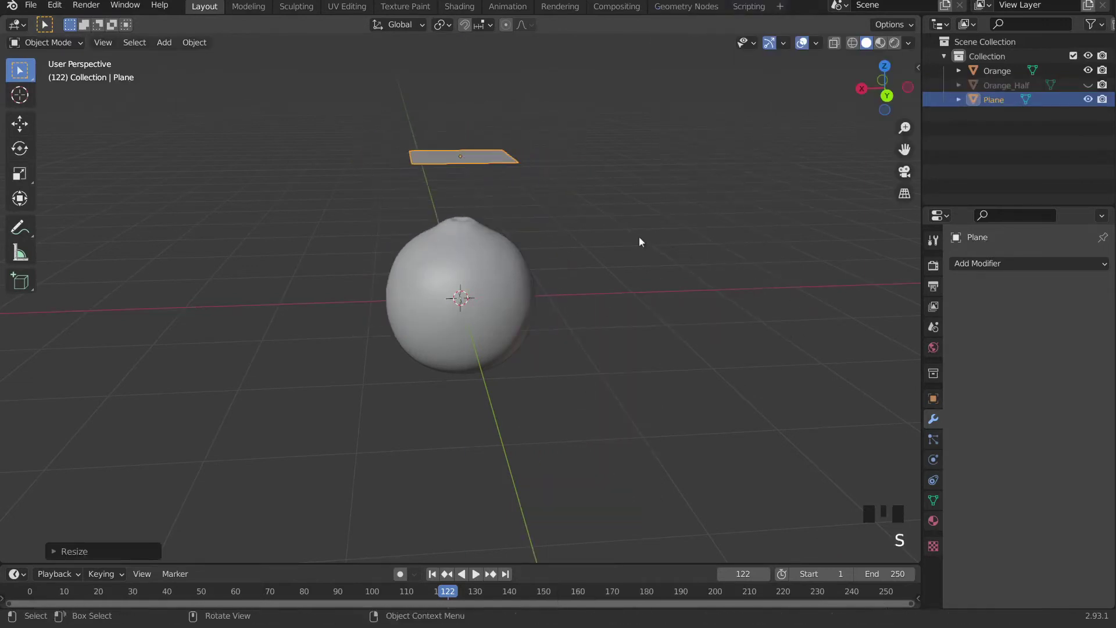
- Give the plane a new material with an Image Texture (leaf.png) driving Base Color
left_click(932, 521)
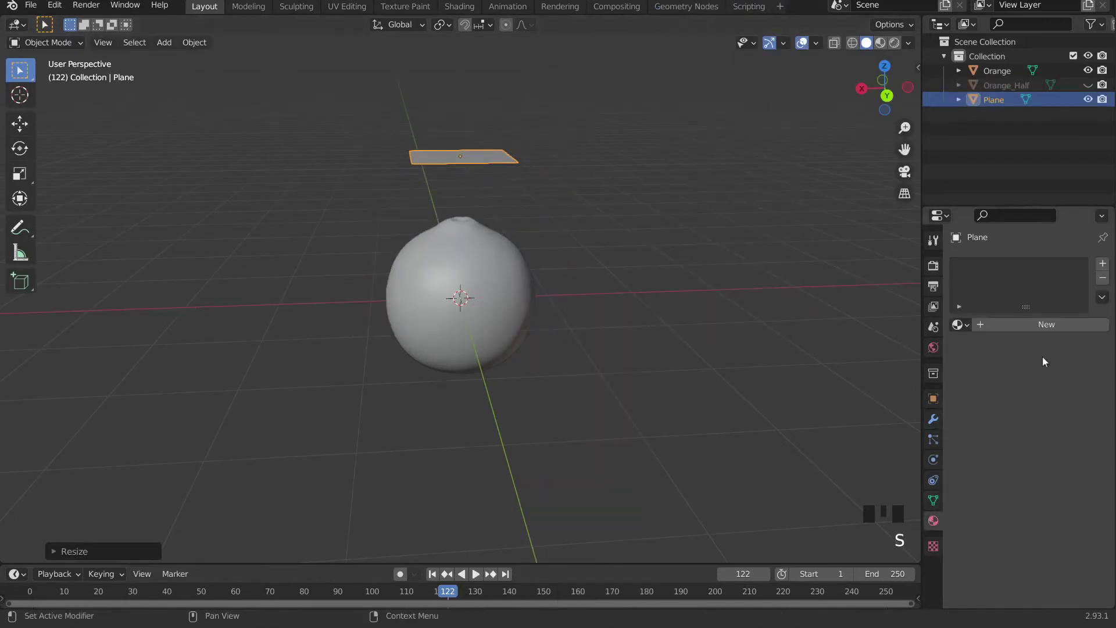
left_click(1046, 324)
left_click(1017, 472)
left_click(750, 350)
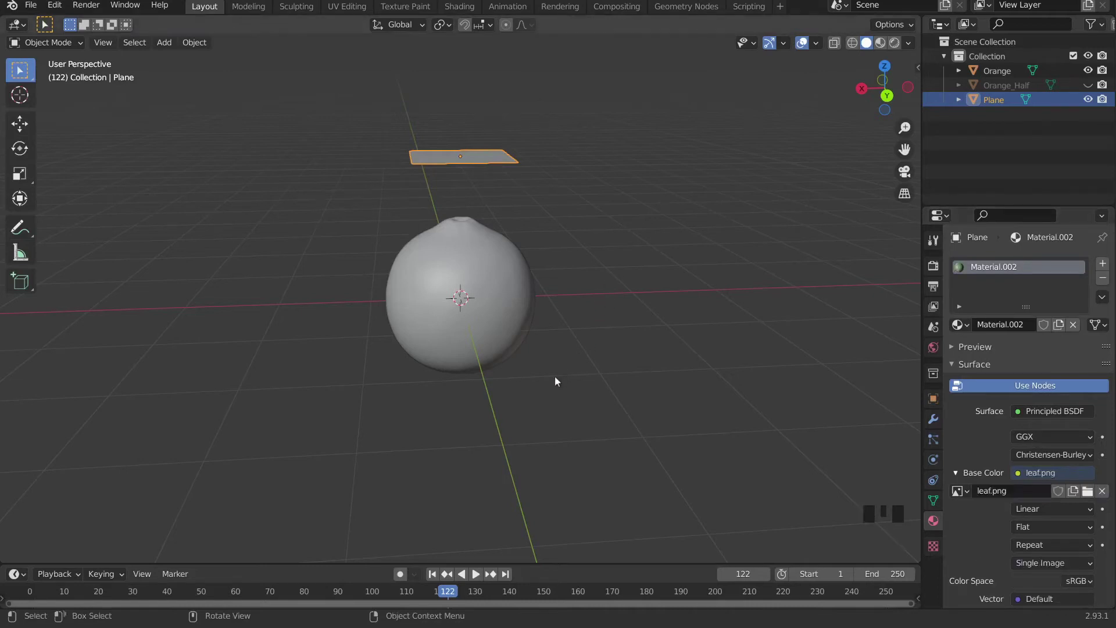
- From the top view, switch the viewport to Material Preview shading to see the textures
key("KP_7")
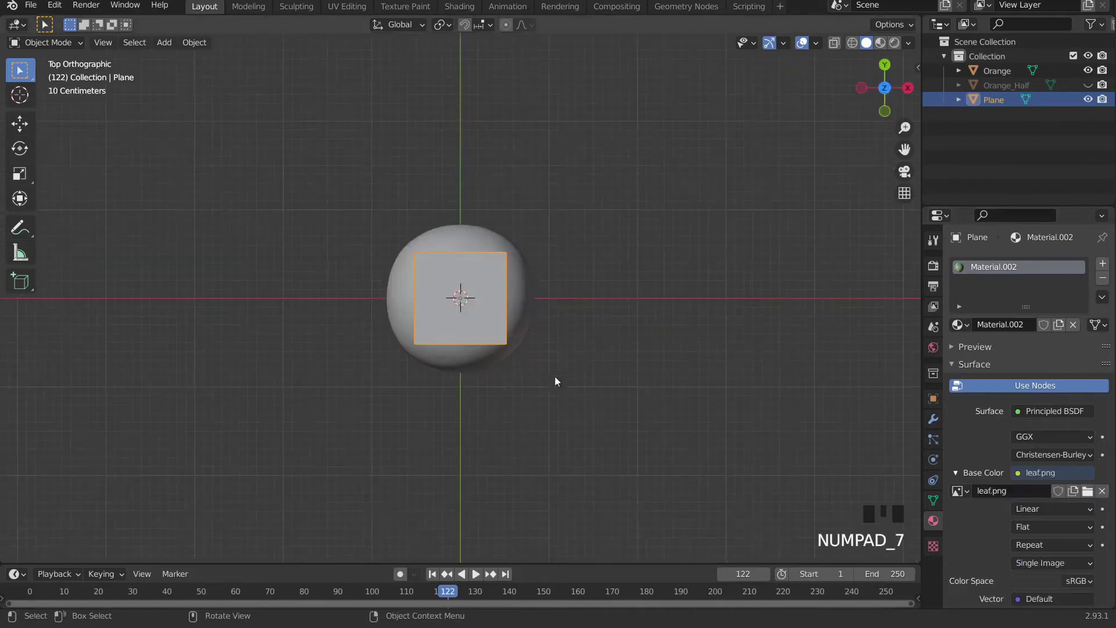
left_click(884, 46)
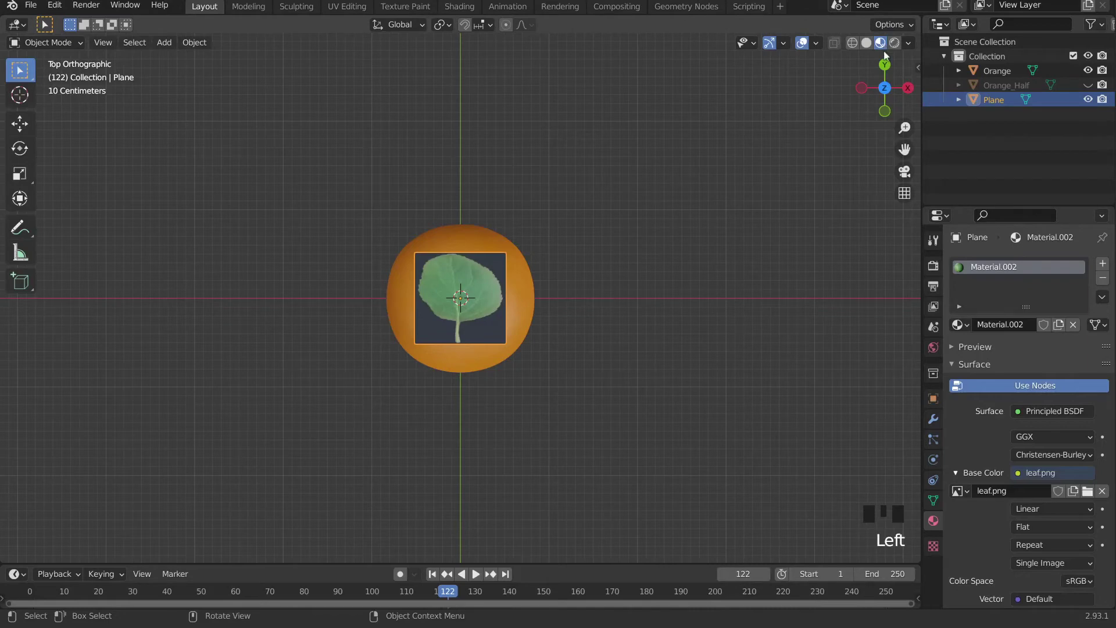
left_click(865, 44)
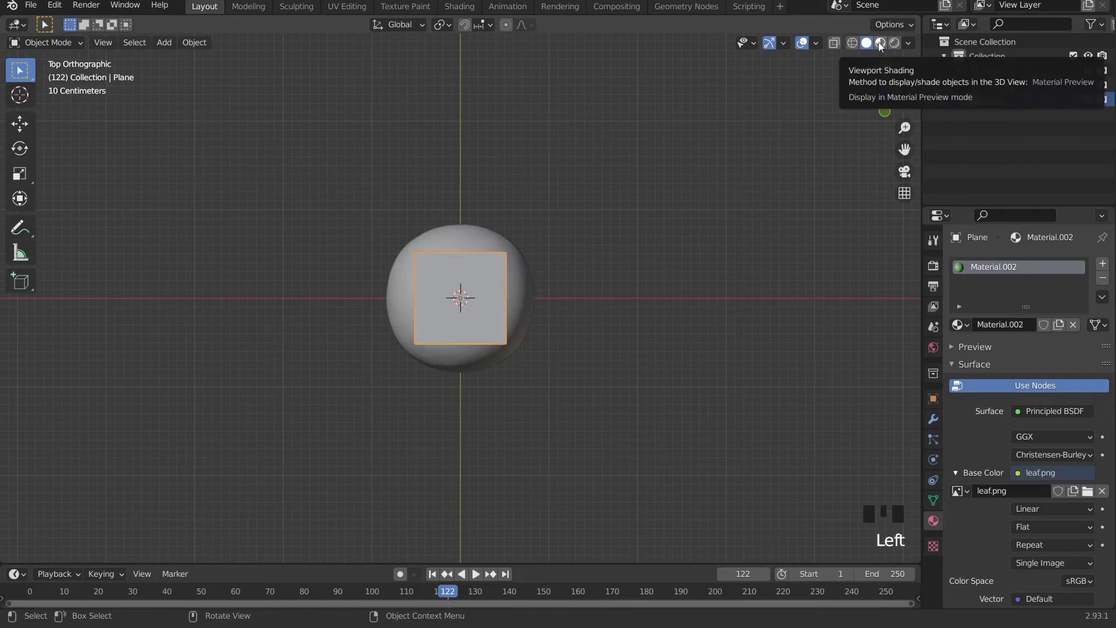
left_click(880, 45)
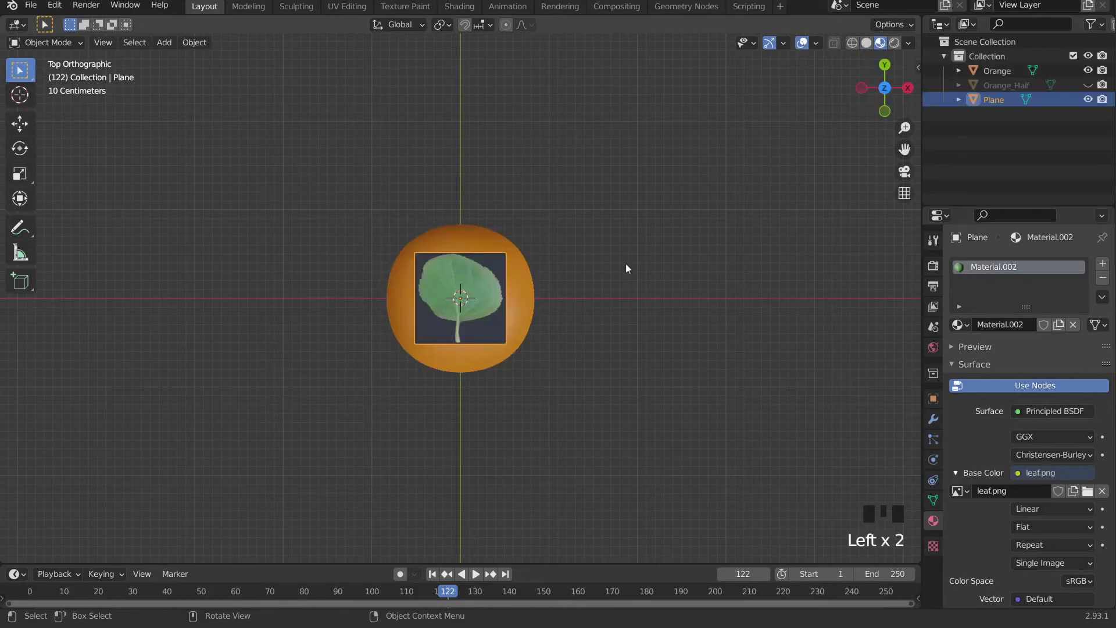
scroll(626, 268, "up", 4)
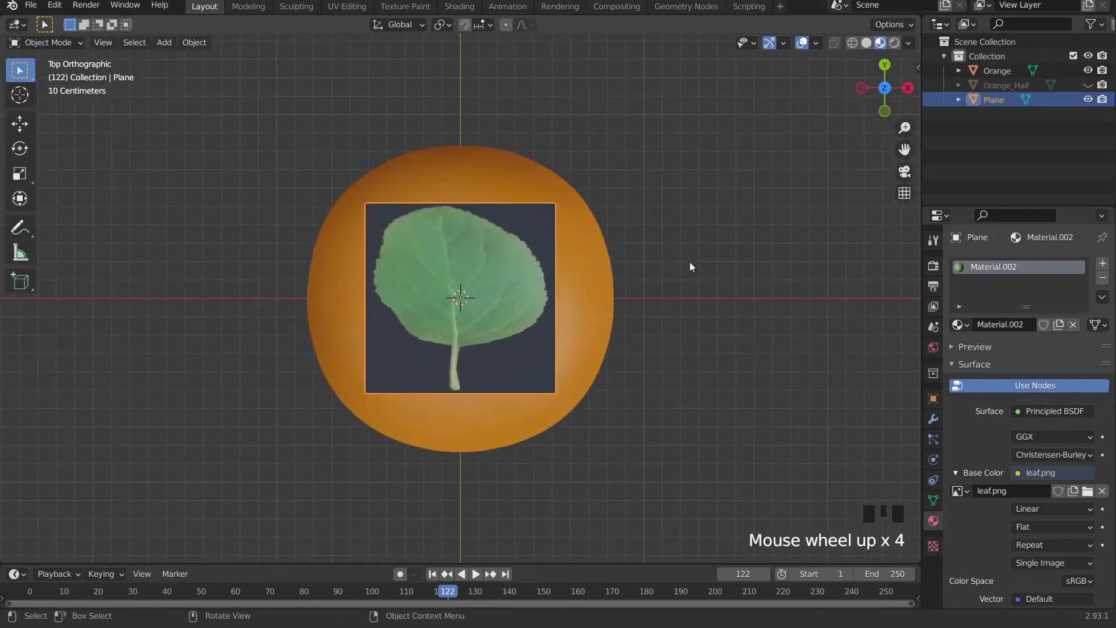
- Stretch the plane along Y and shrink it to the leaf's narrow proportions
key("s")
key("y")
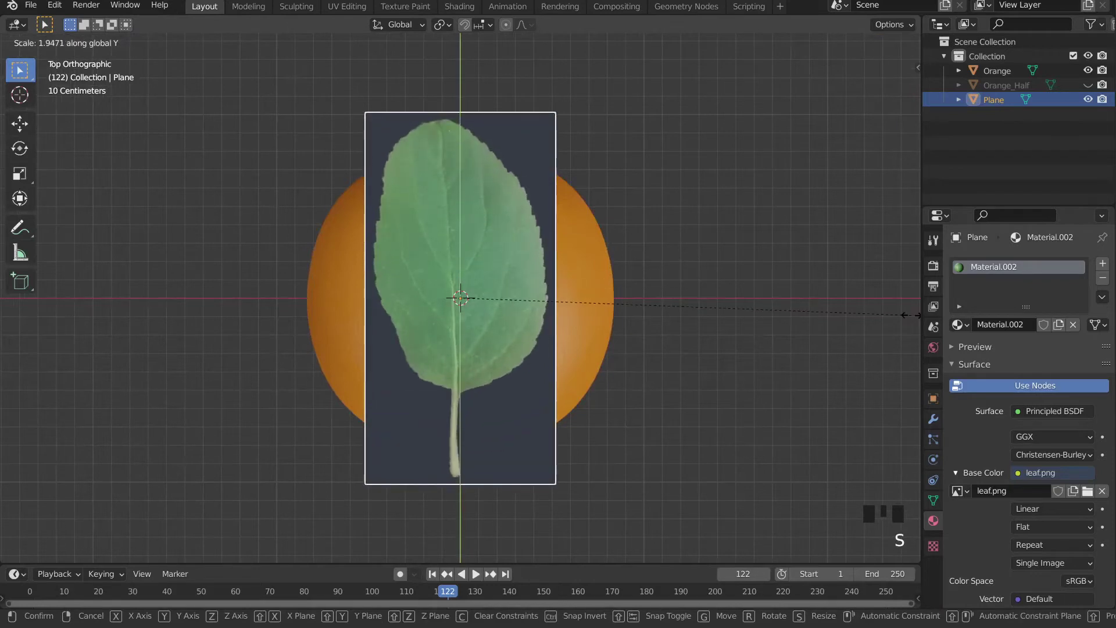
key("Return")
key("s")
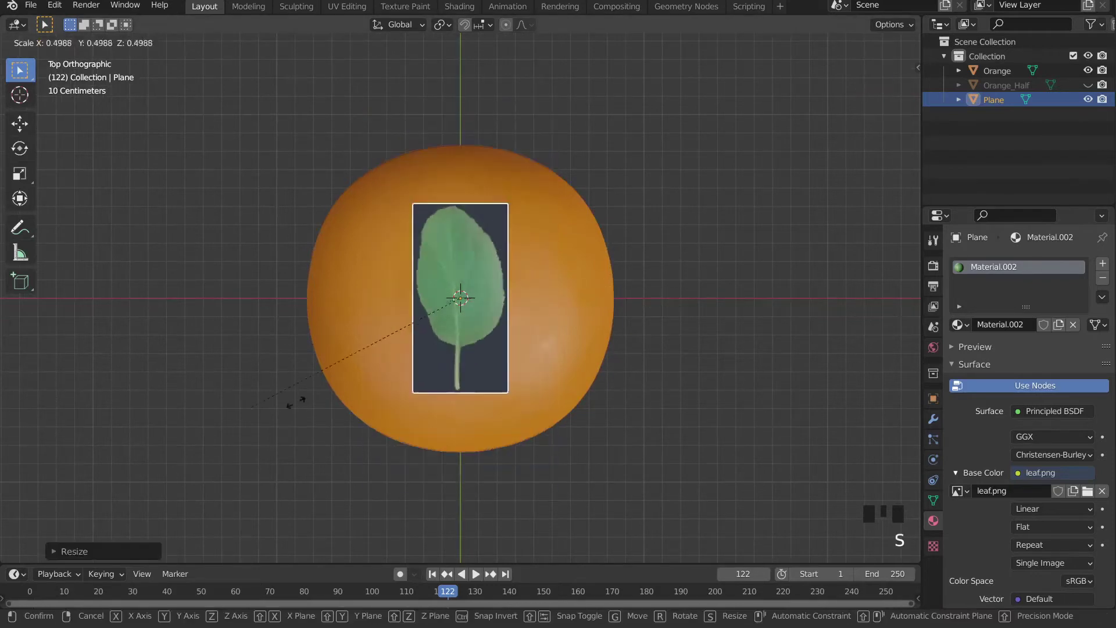
left_click(524, 365)
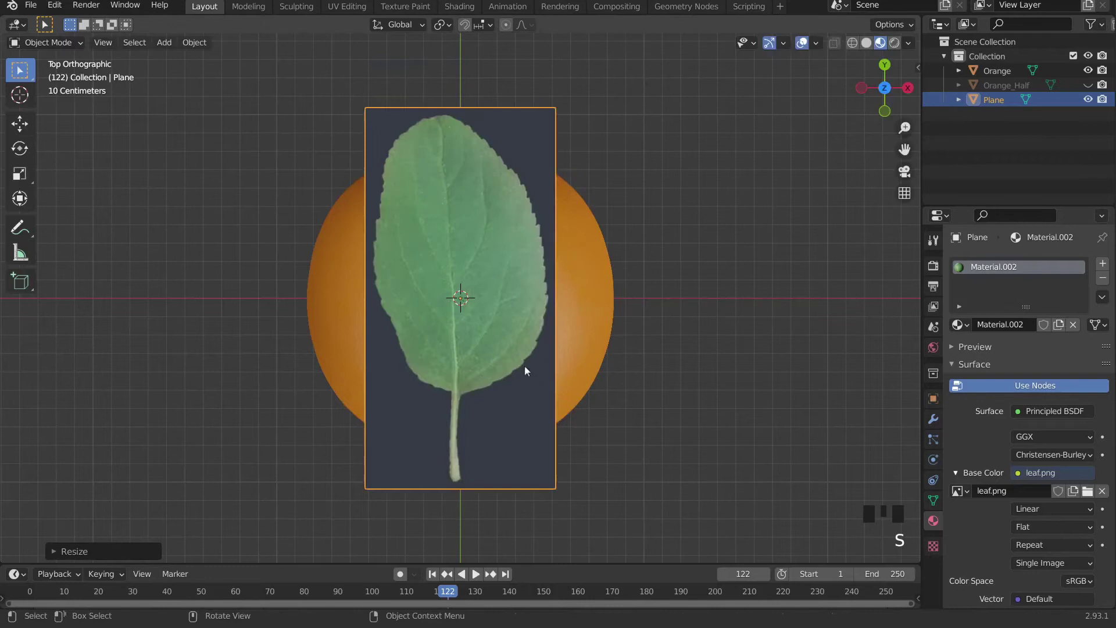
key("s")
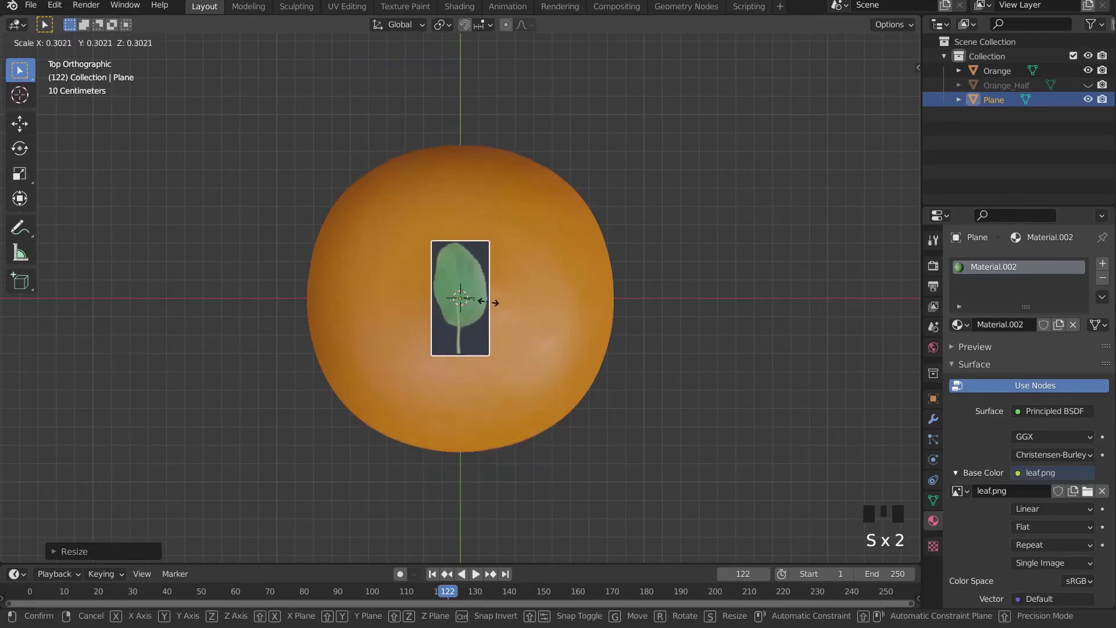
left_click(500, 304)
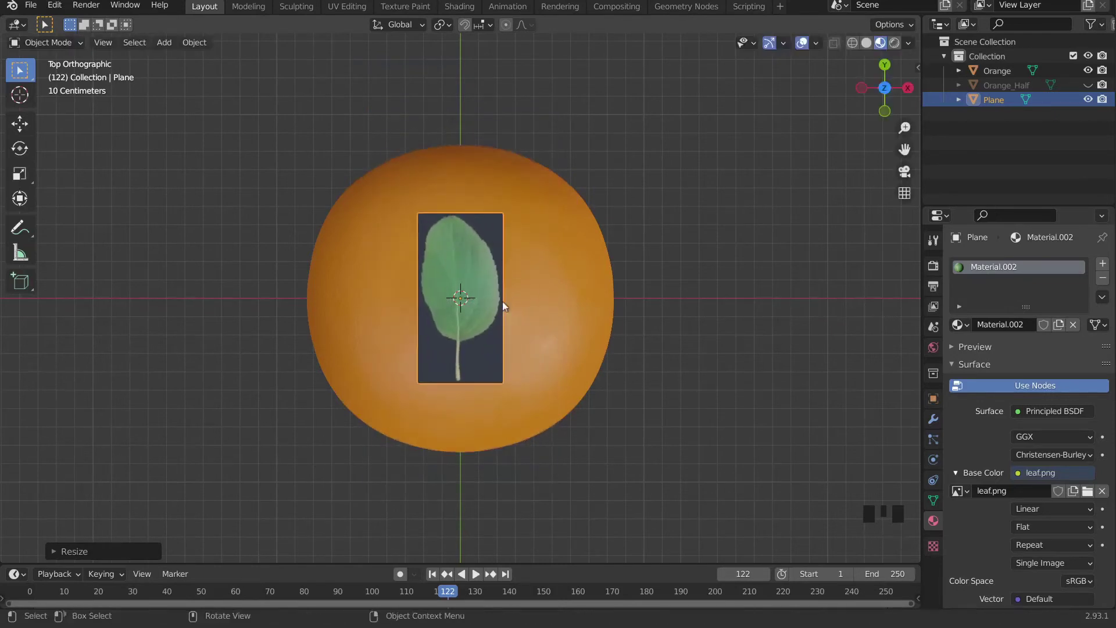
- Move the leaf's stem end over the orange's centre, enlarge and lengthen it, then view from the side
key("g")
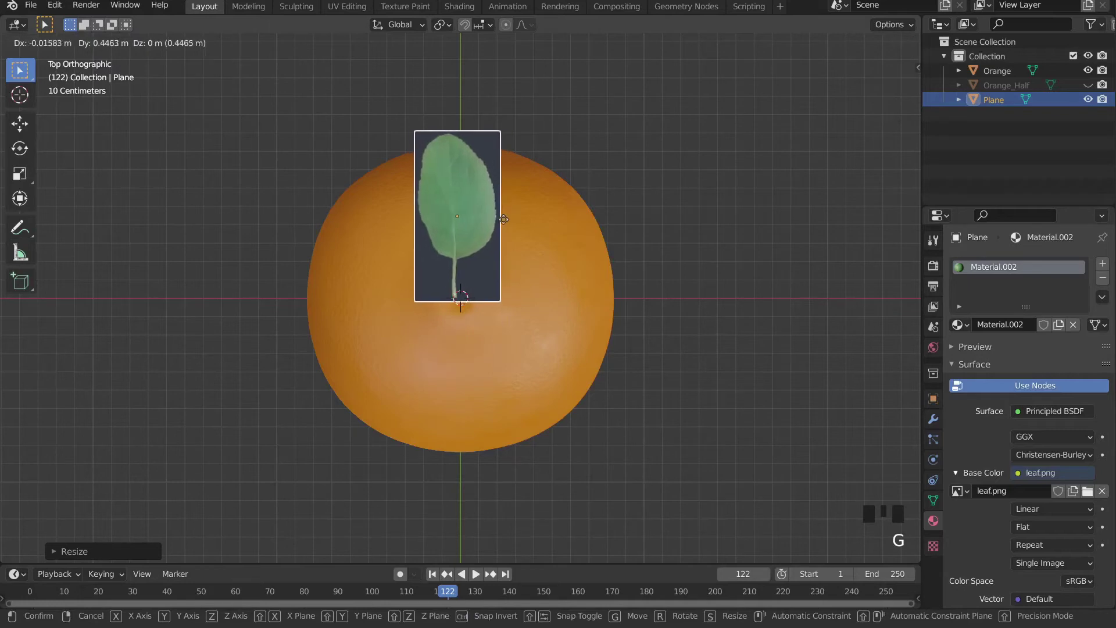
left_click(507, 215)
key("s")
left_click(522, 222)
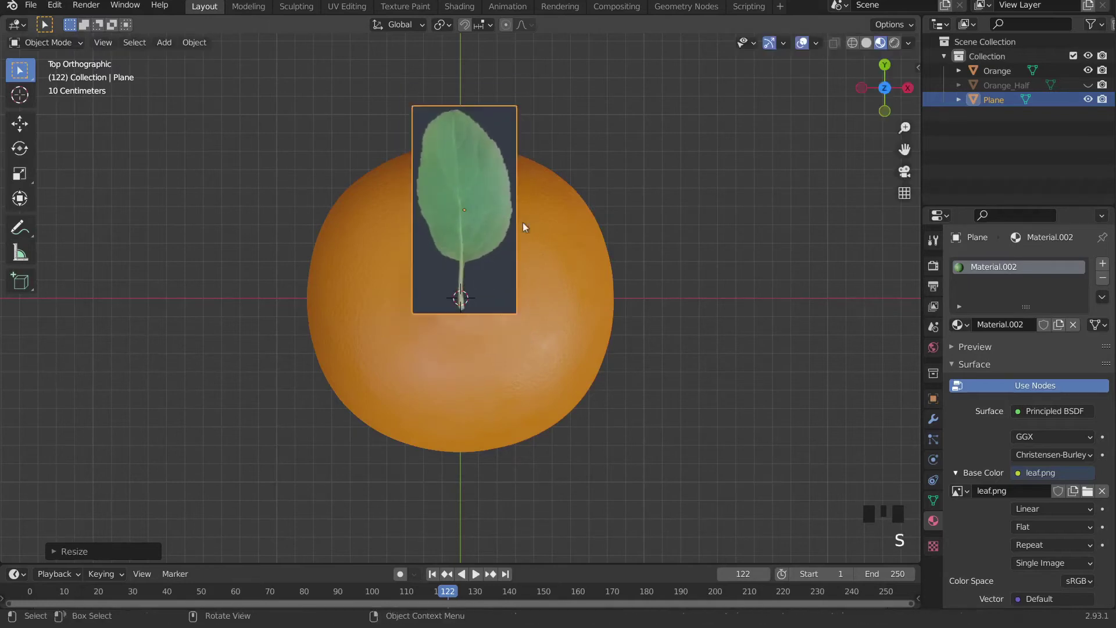
key("s")
key("y")
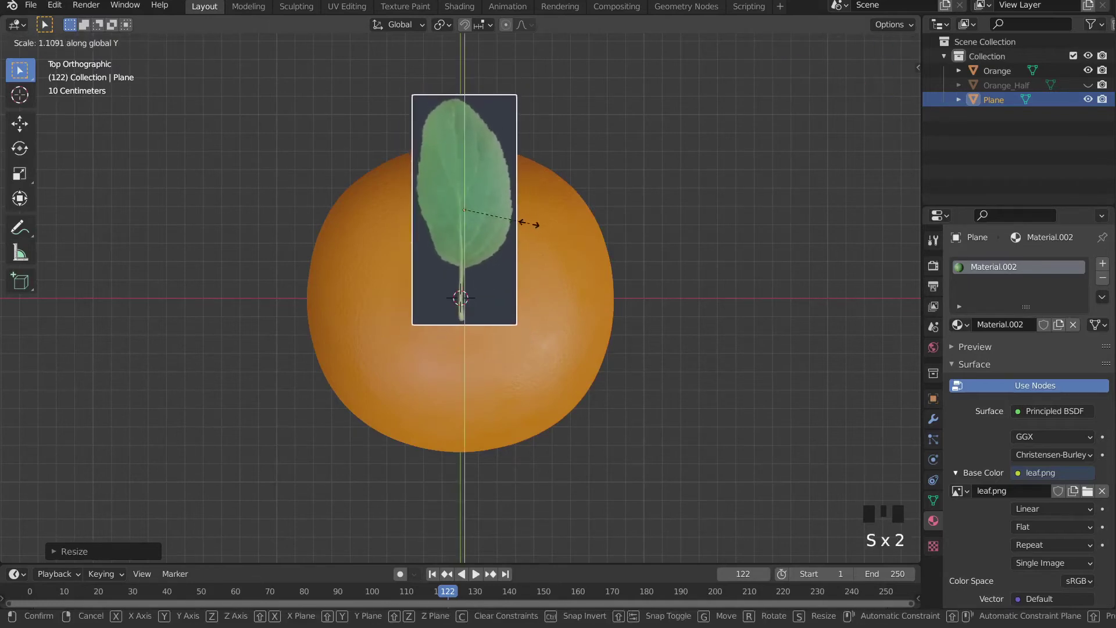
left_click(532, 221)
key("KP_3")
middle_click_drag(522, 258, 506, 389, "shift")
scroll(505, 394, "up", 1)
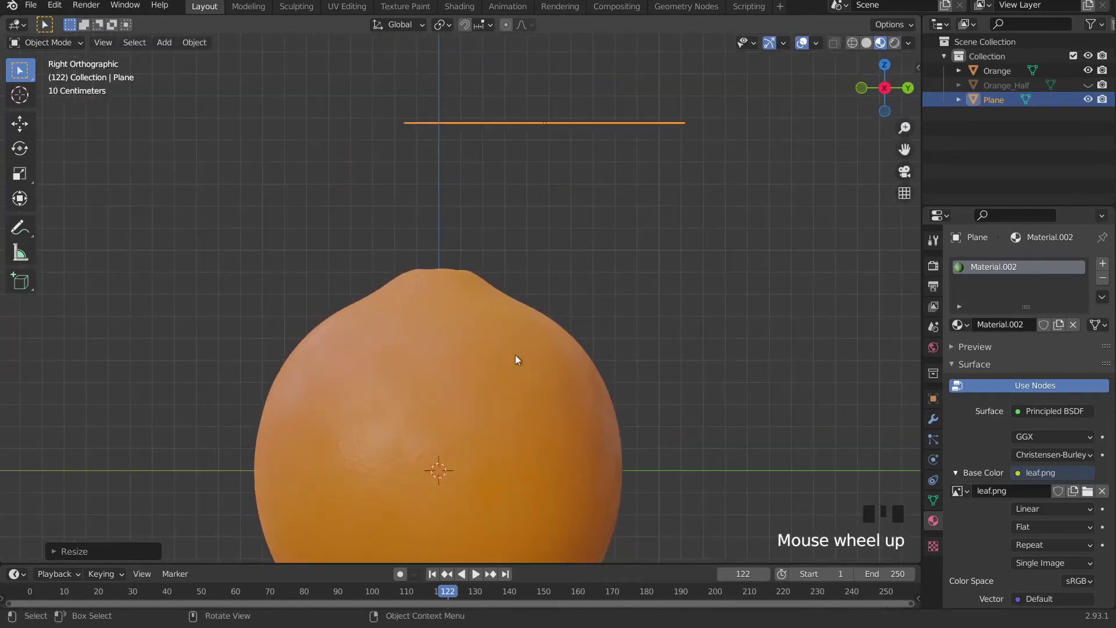
- Enter Edit Mode on the leaf plane and isolate it in local view
key("Tab")
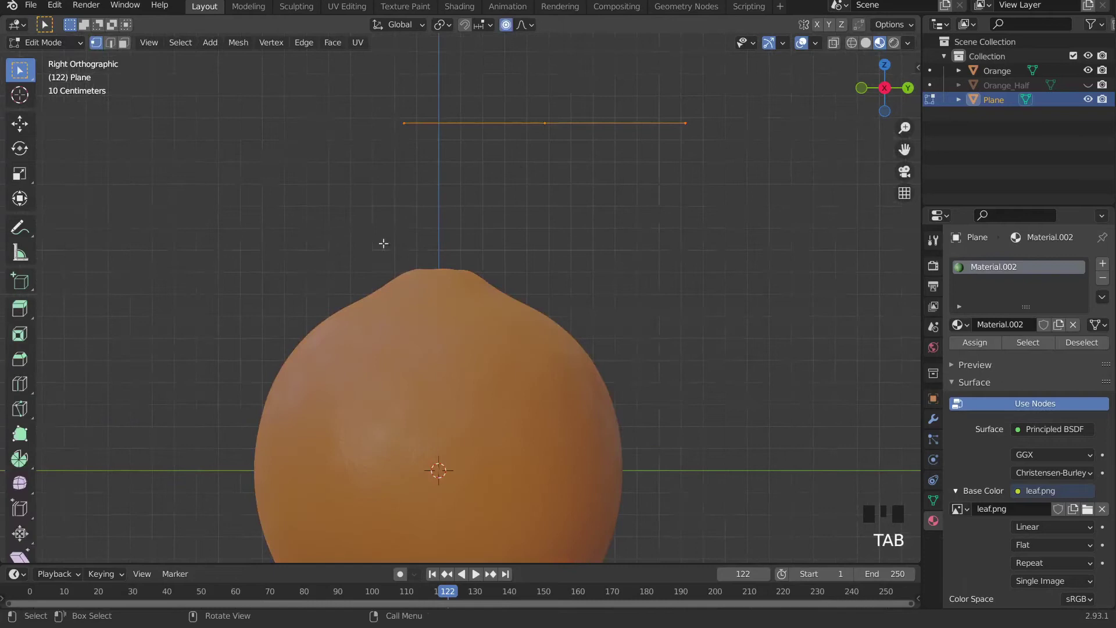
middle_click_drag(381, 241, 351, 298)
scroll(351, 298, "down", 1)
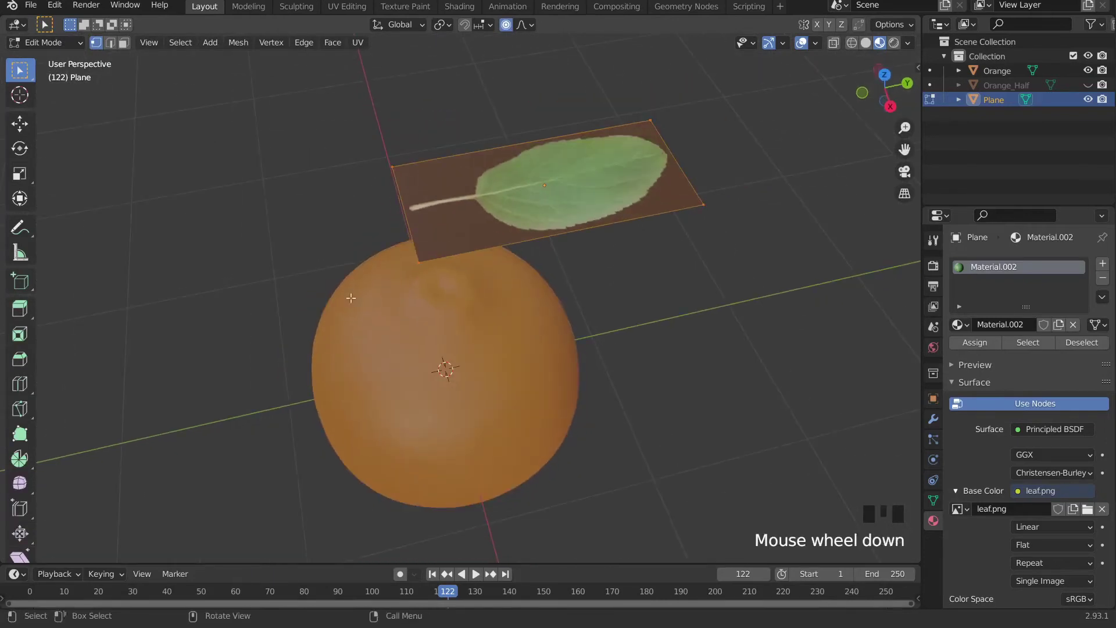
key("KP_Divide")
key("KP_Divide")
key("KP_Divide")
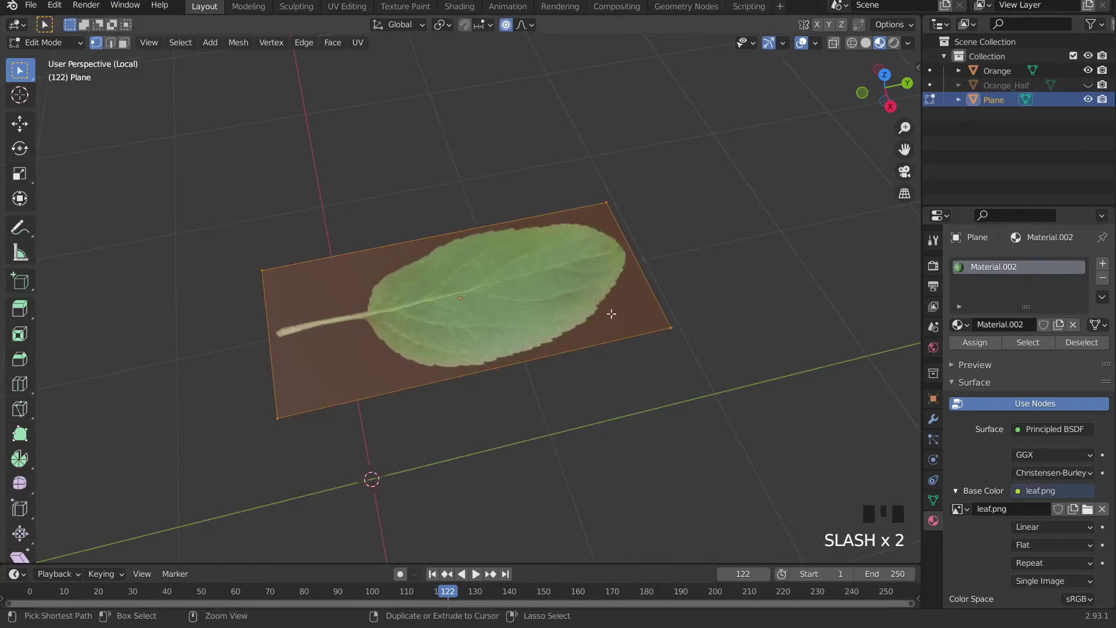
middle_click_drag(598, 243, 517, 281)
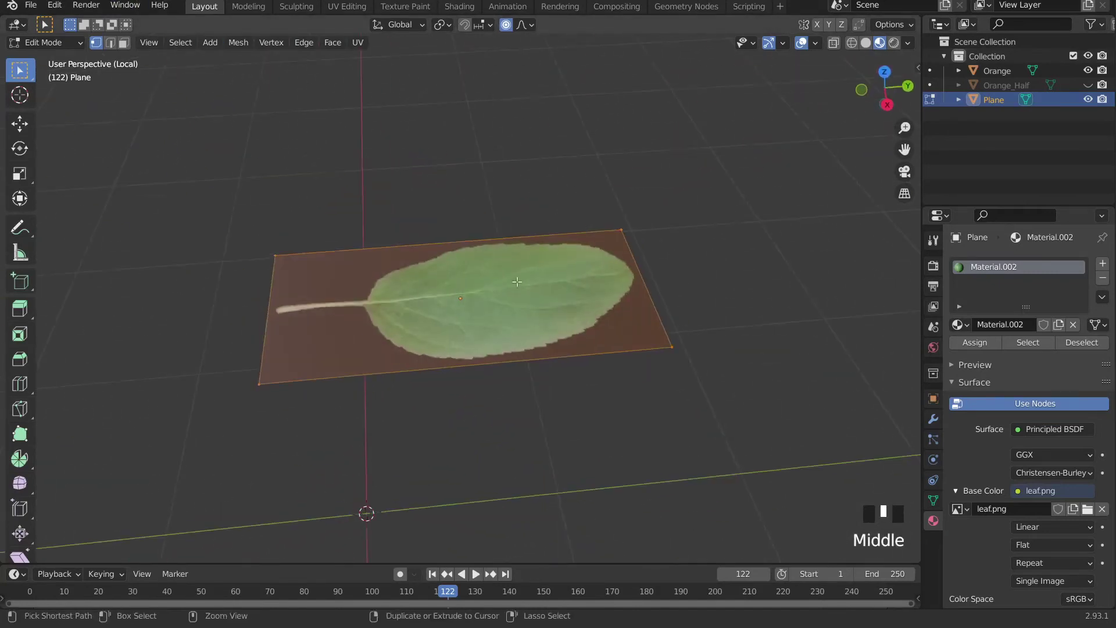
- Add 30 evenly spaced loop cuts along the plane, then exit local view to the side view
key("ctrl+r")
scroll(475, 242, "up", 20)
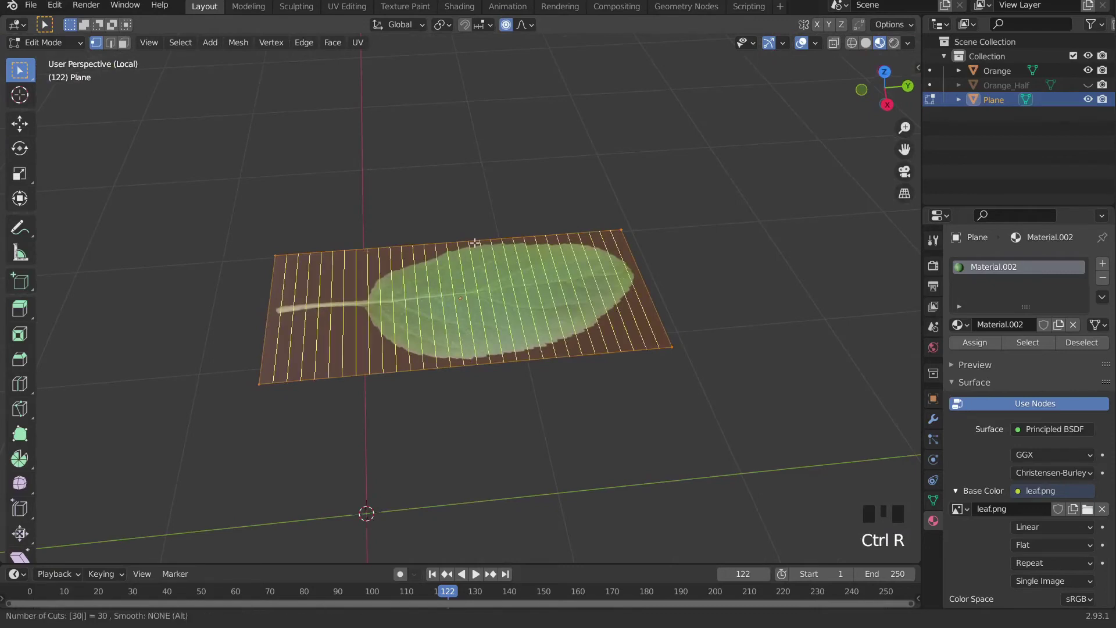
left_click(474, 242)
left_click(474, 242)
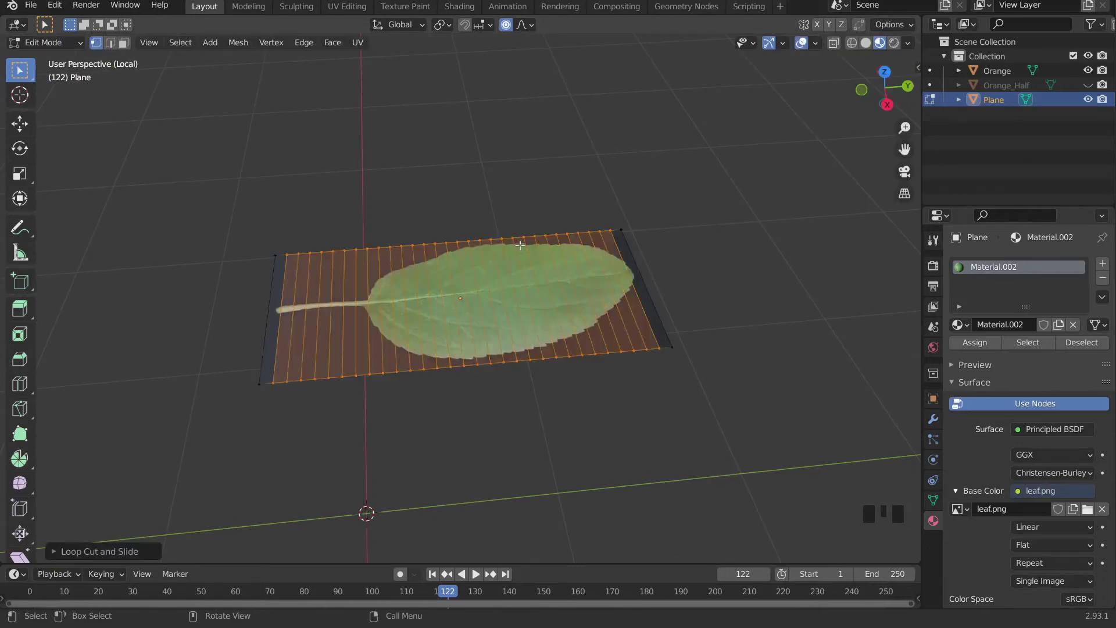
key("KP_Divide")
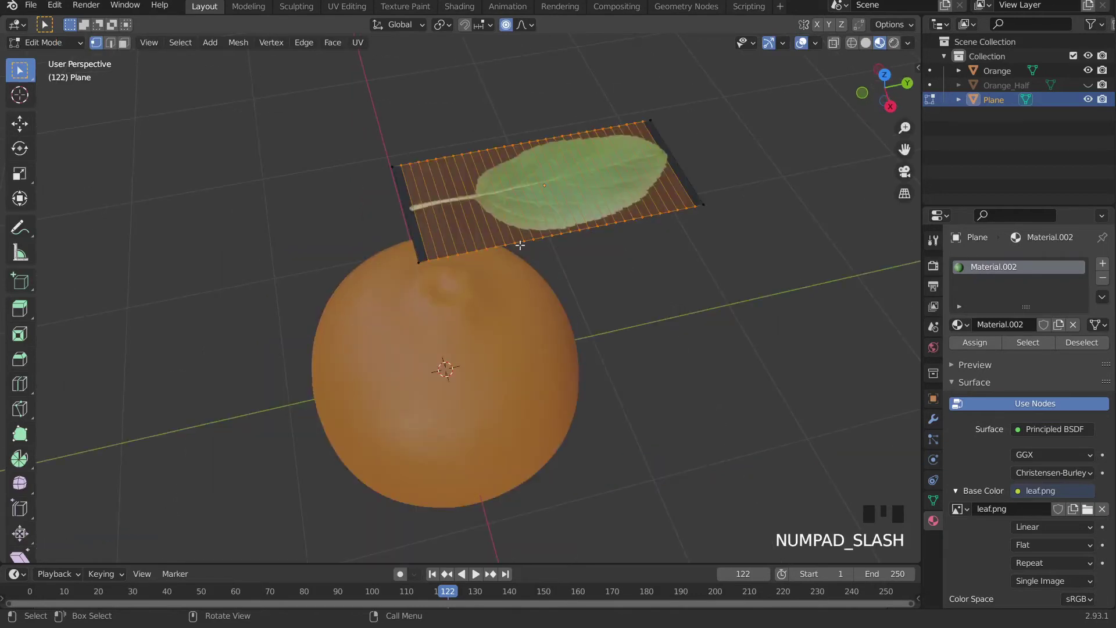
key("KP_3")
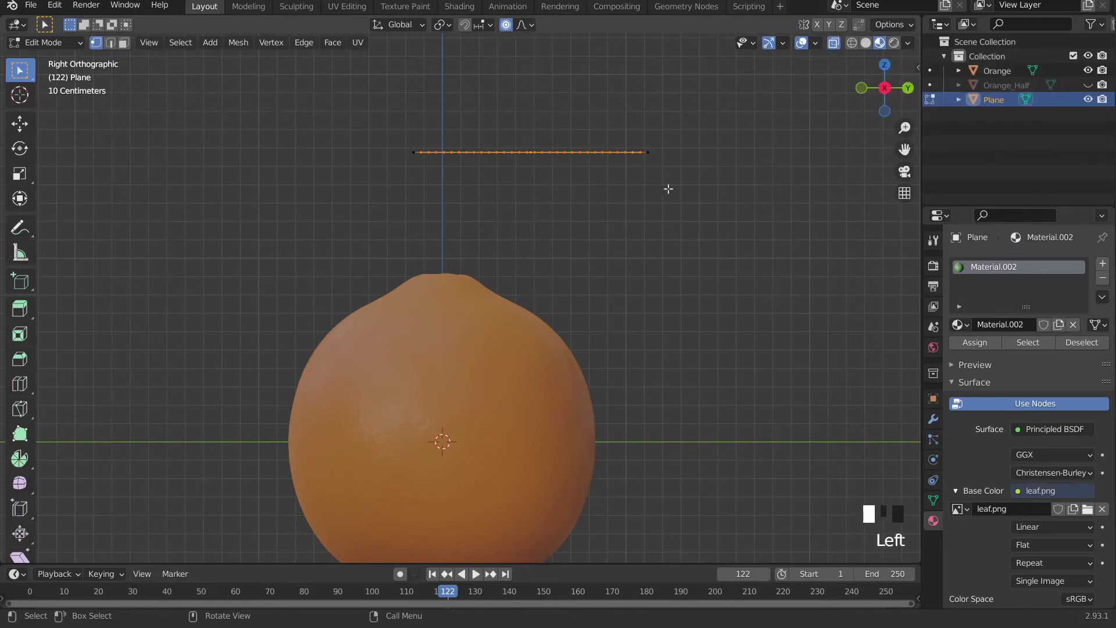
- Select all leaf vertices, lower the plane onto the orange top along Z, and tilt it upward
key("b")
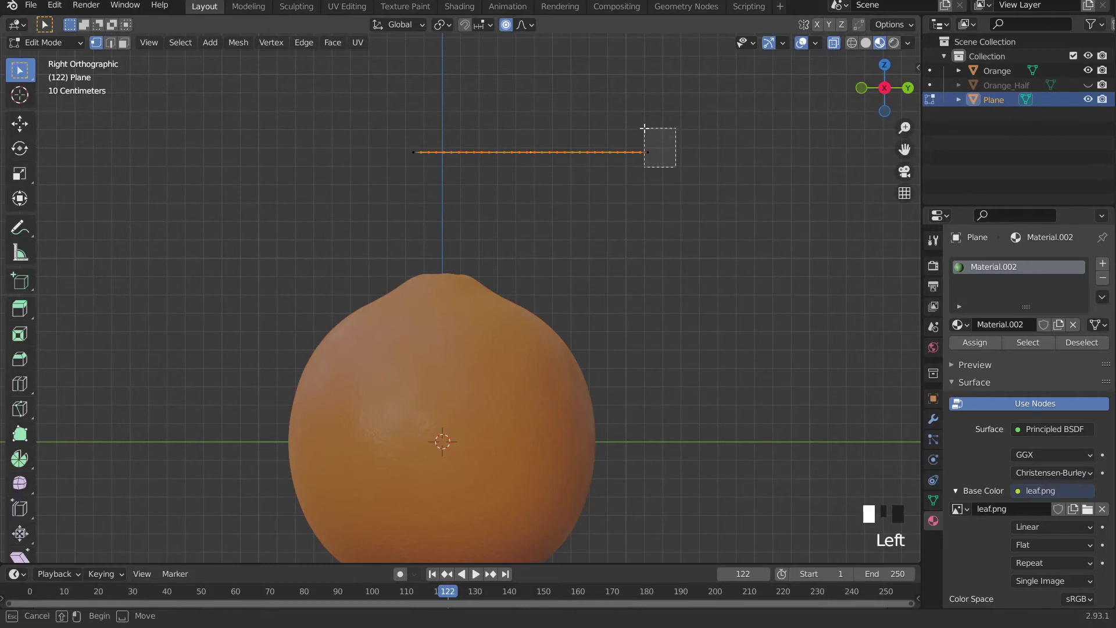
left_click_drag(644, 127, 644, 127)
key("a")
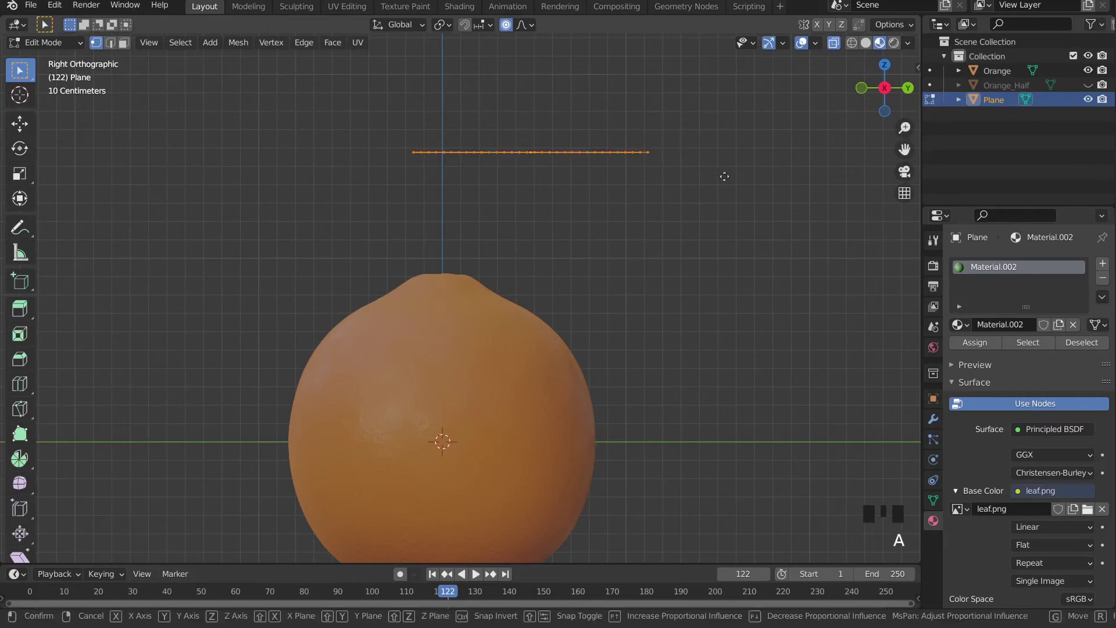
key("g")
key("z")
left_click(708, 349)
key("t")
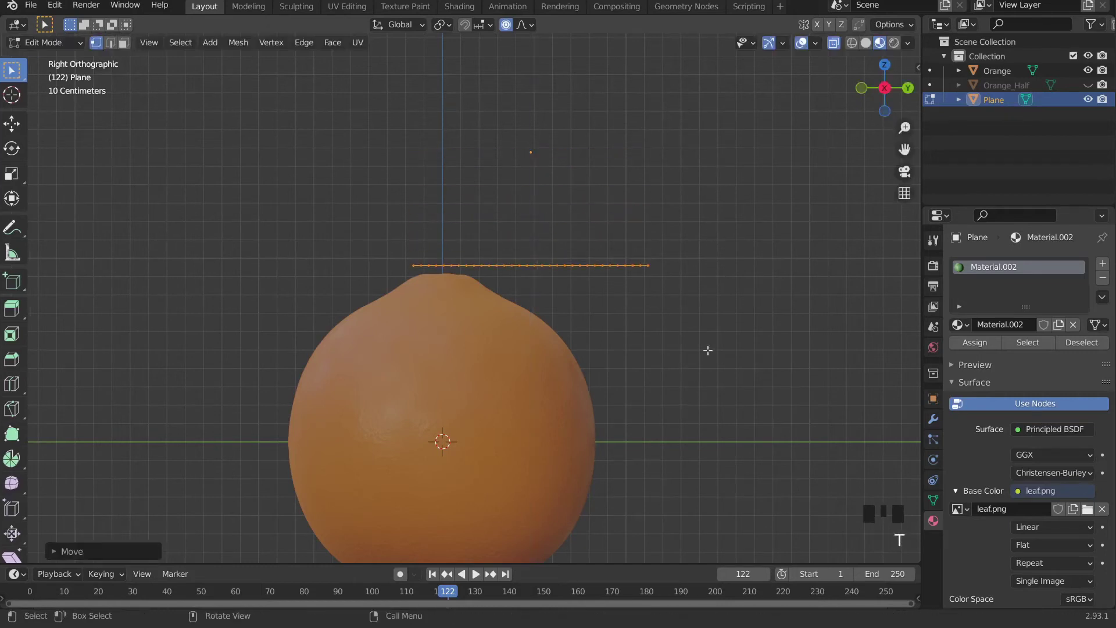
key("r")
left_click(707, 211)
- Move the tilted plane so its stem rests on the orange's top, undoing an accidental extrusion
key("g")
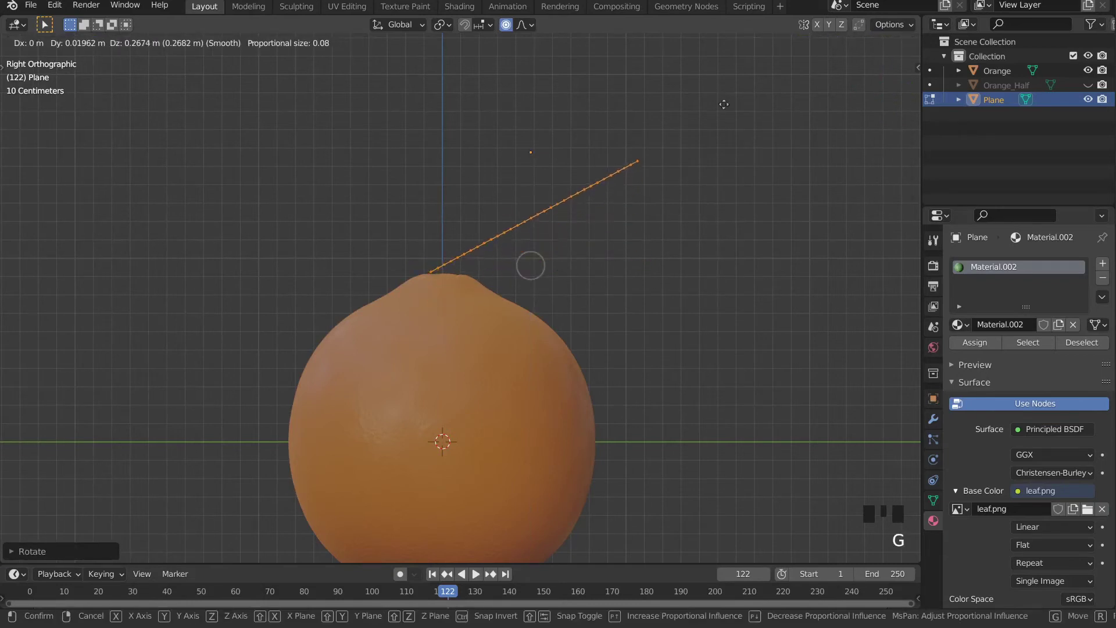
left_click(767, 157)
middle_click_drag(767, 157, 772, 366)
key("r")
key("Escape")
key("e")
key("x")
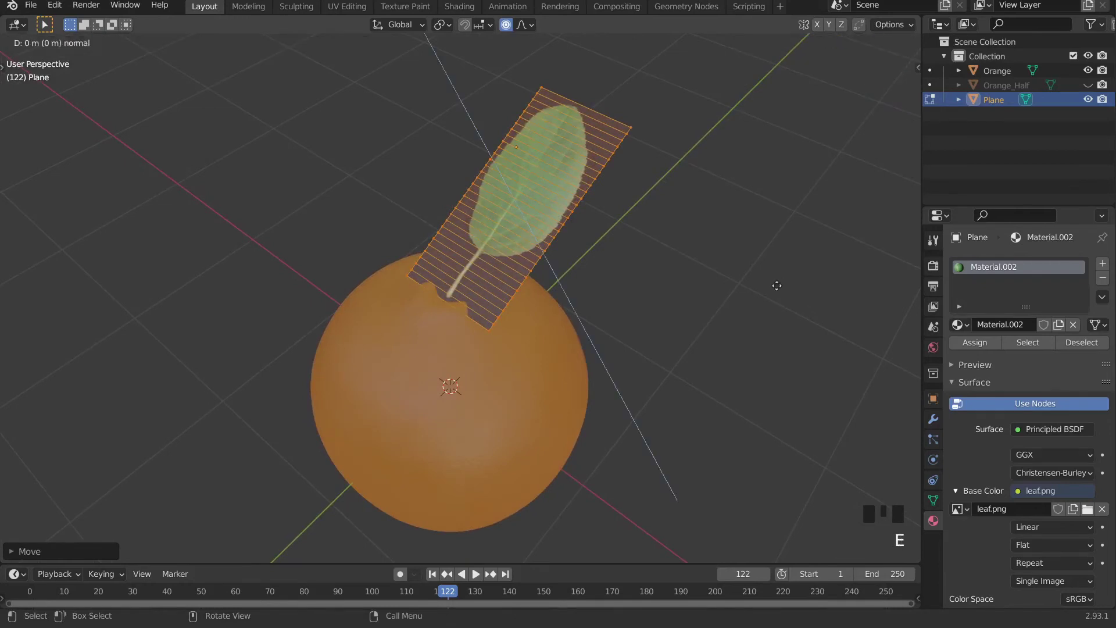
key("Escape")
key("ctrl+z")
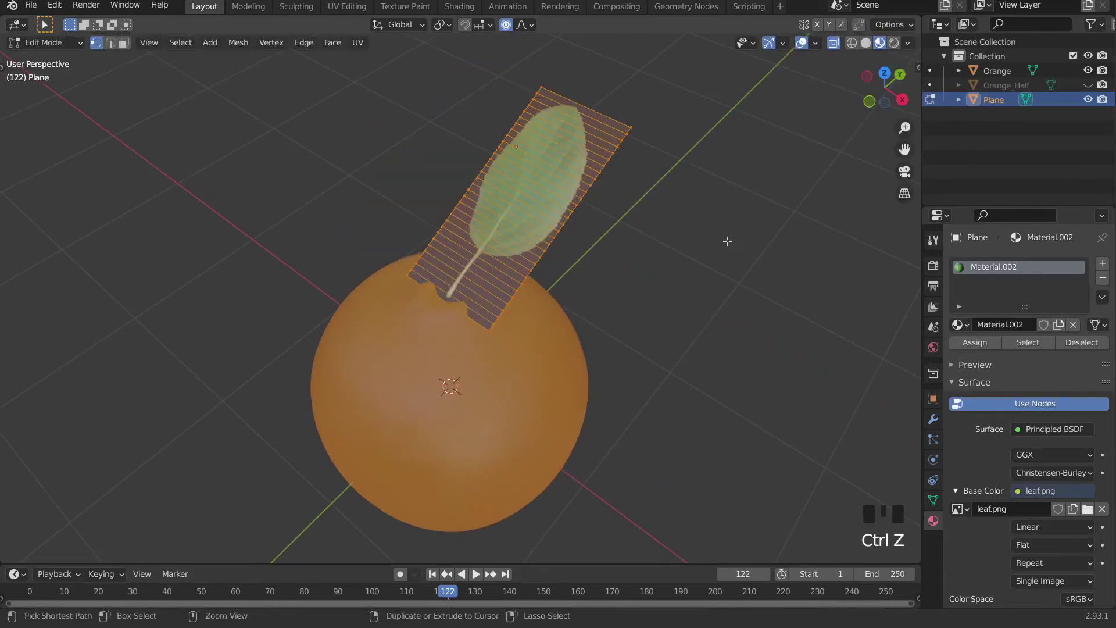
- Bend the leaf by rotating its vertices around X, then smooth-move them in side view
key("r")
key("x")
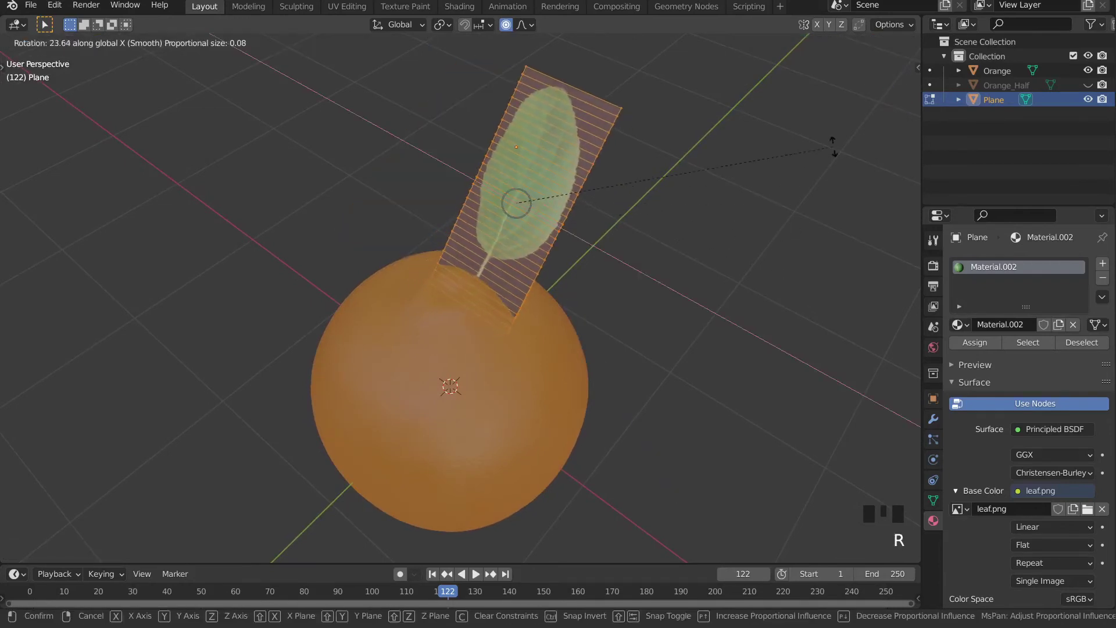
left_click(703, 232)
key("KP_3")
key("g")
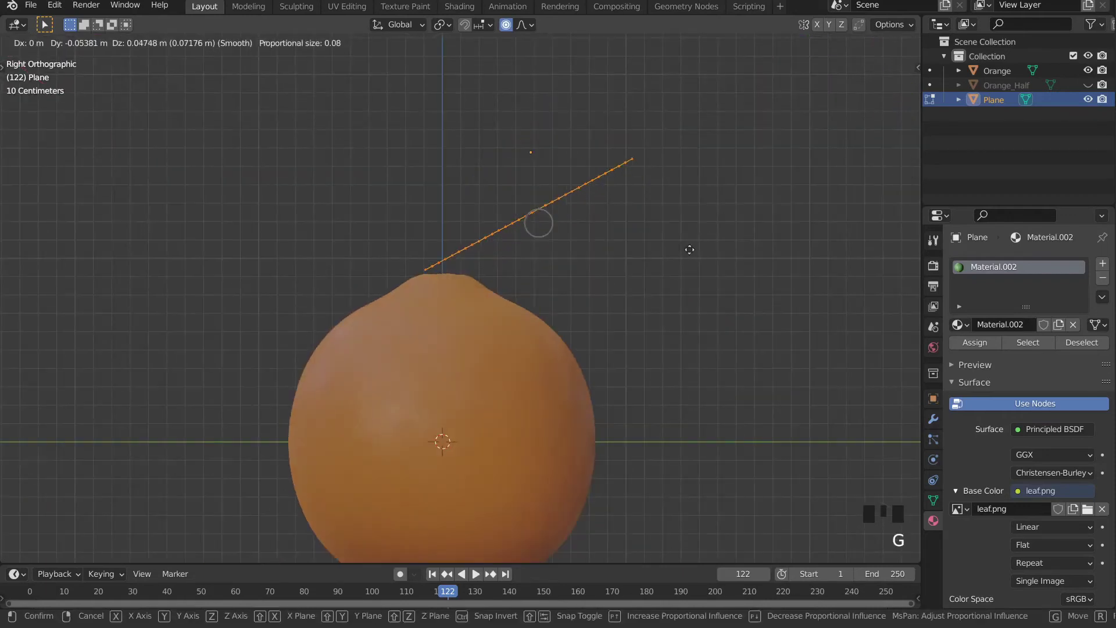
left_click(654, 179)
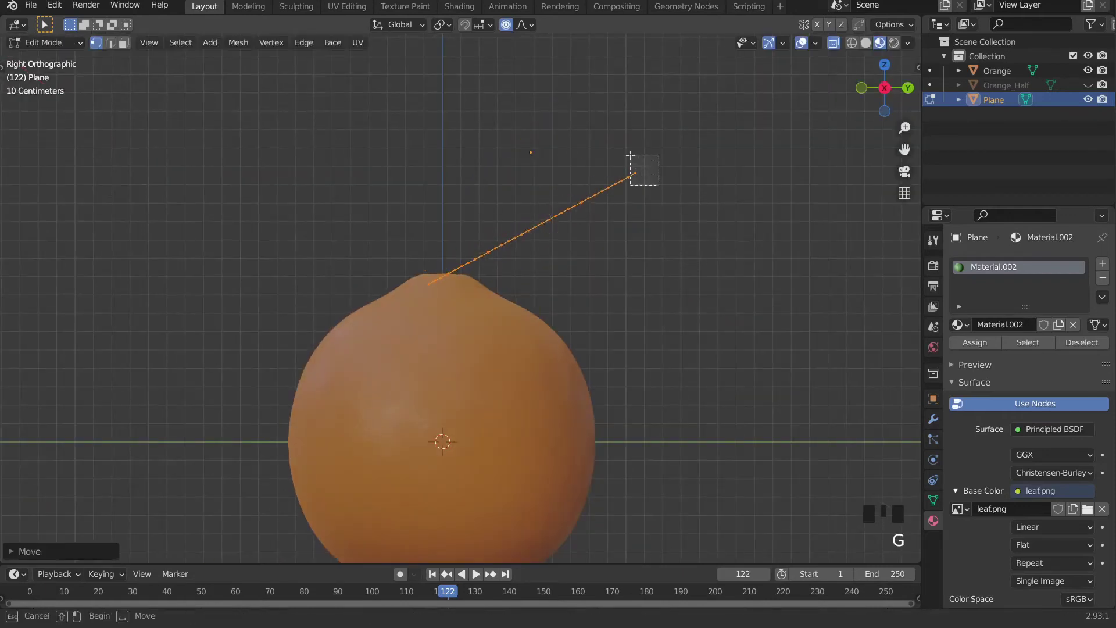
- Droop the plane's far-end vertex down along Z with proportional falloff
left_click_drag(630, 155, 631, 156)
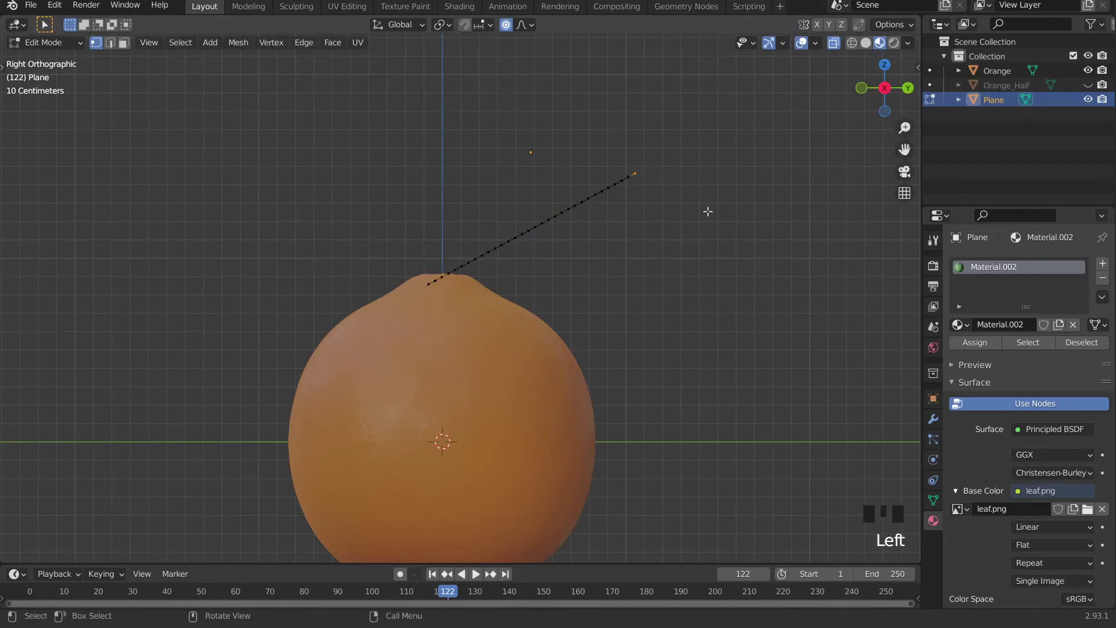
key("g")
key("z")
scroll(663, 378, "down", 5)
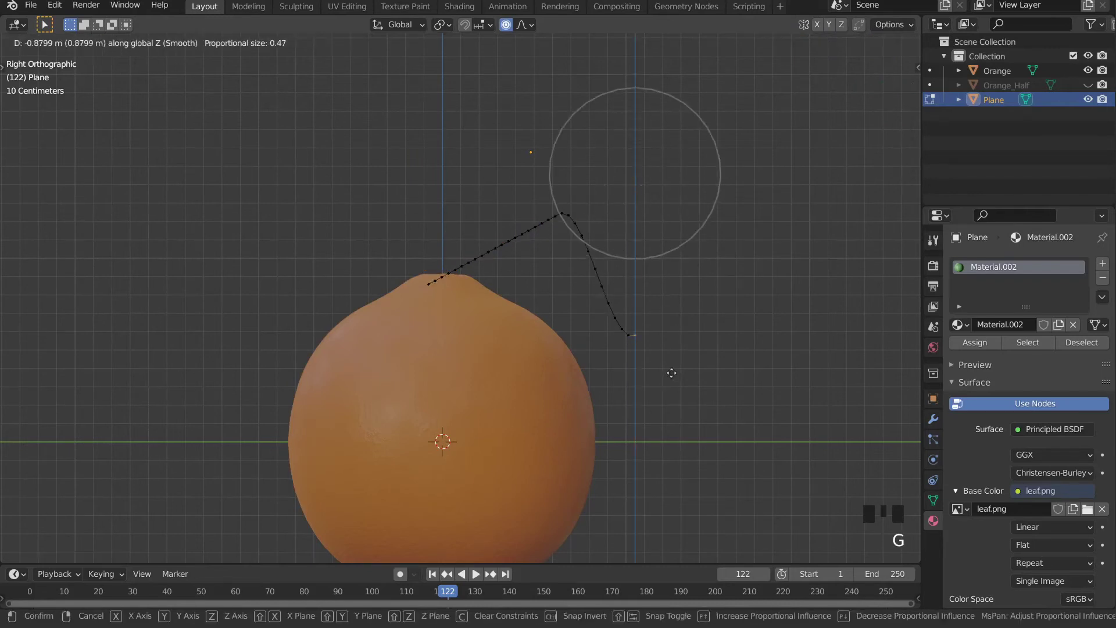
scroll(674, 366, "down", 8)
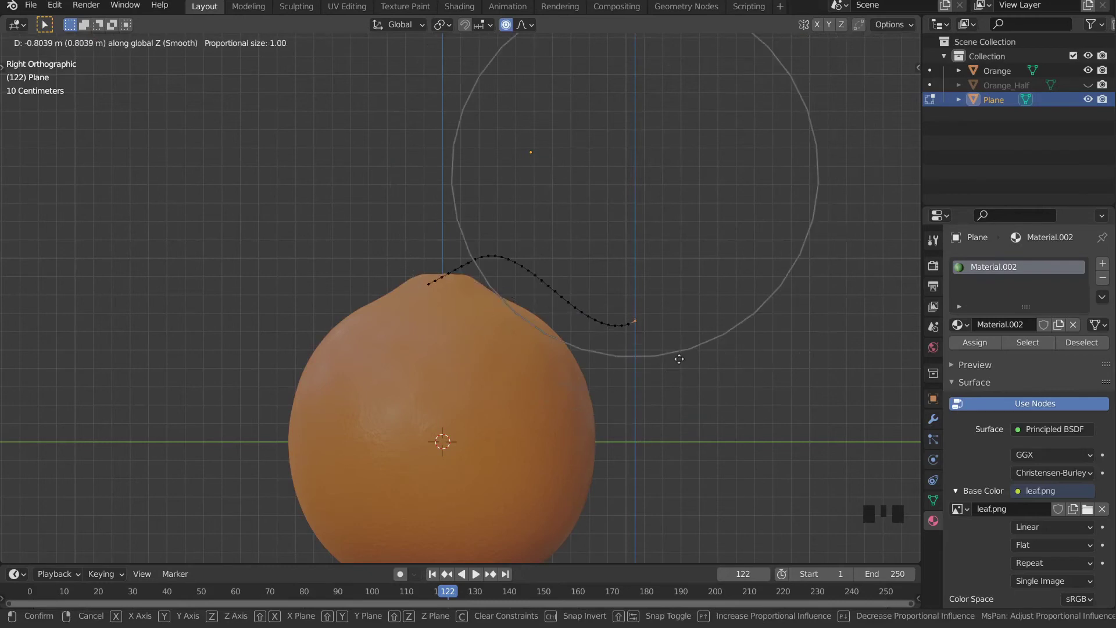
scroll(663, 372, "down", 1)
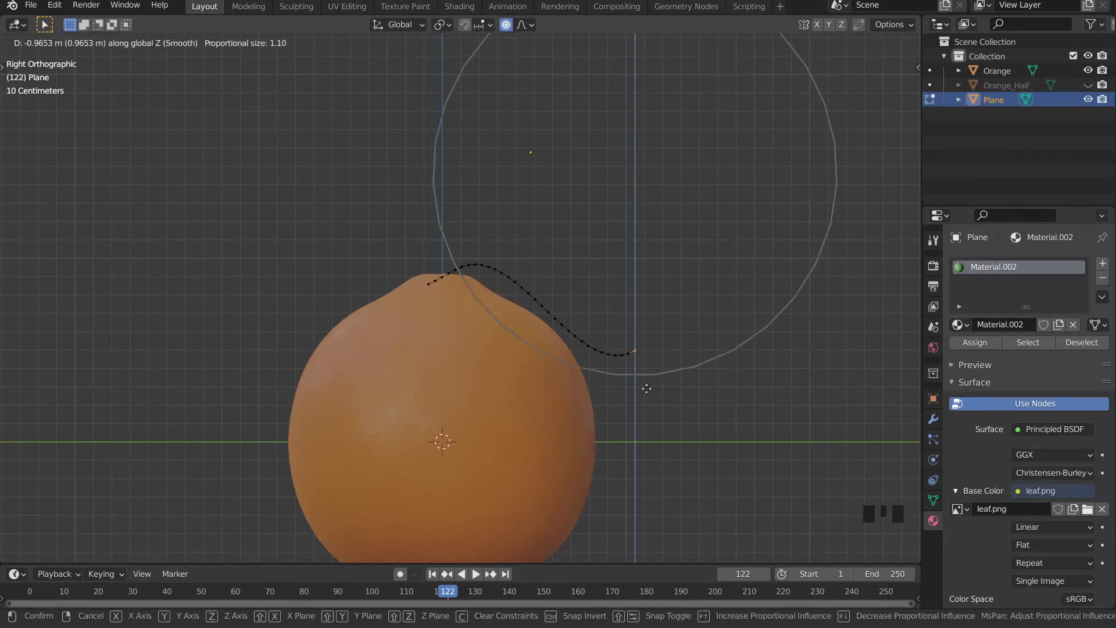
left_click(617, 362)
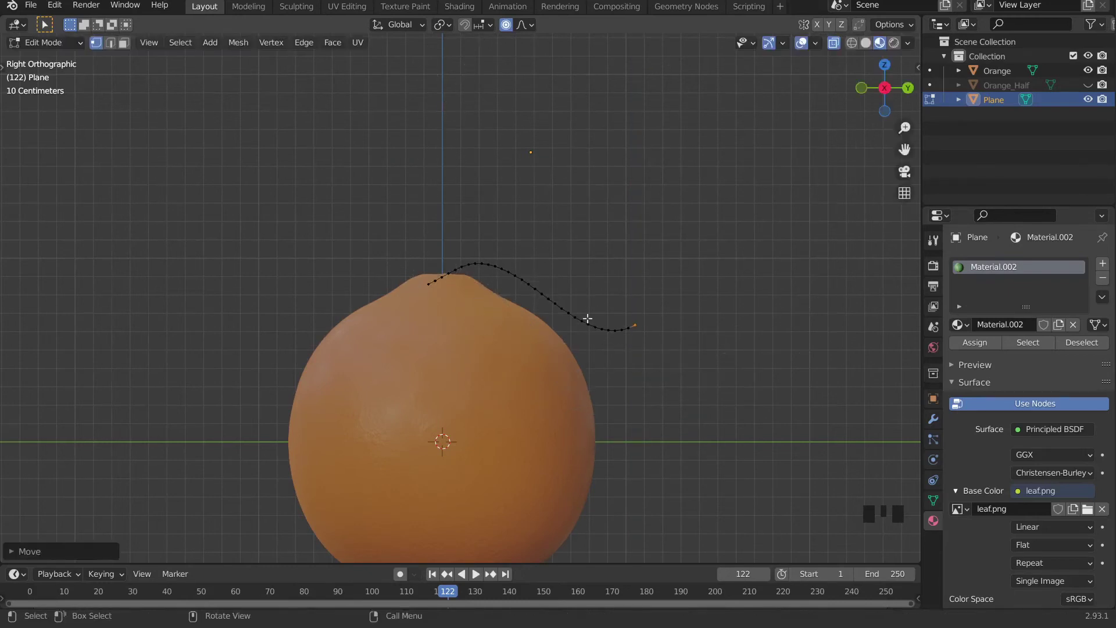
- Move a vertex partway along the curve vertically with soft falloff to soften the bend
scroll(587, 319, "up", 5)
left_click(678, 290)
left_click(680, 299)
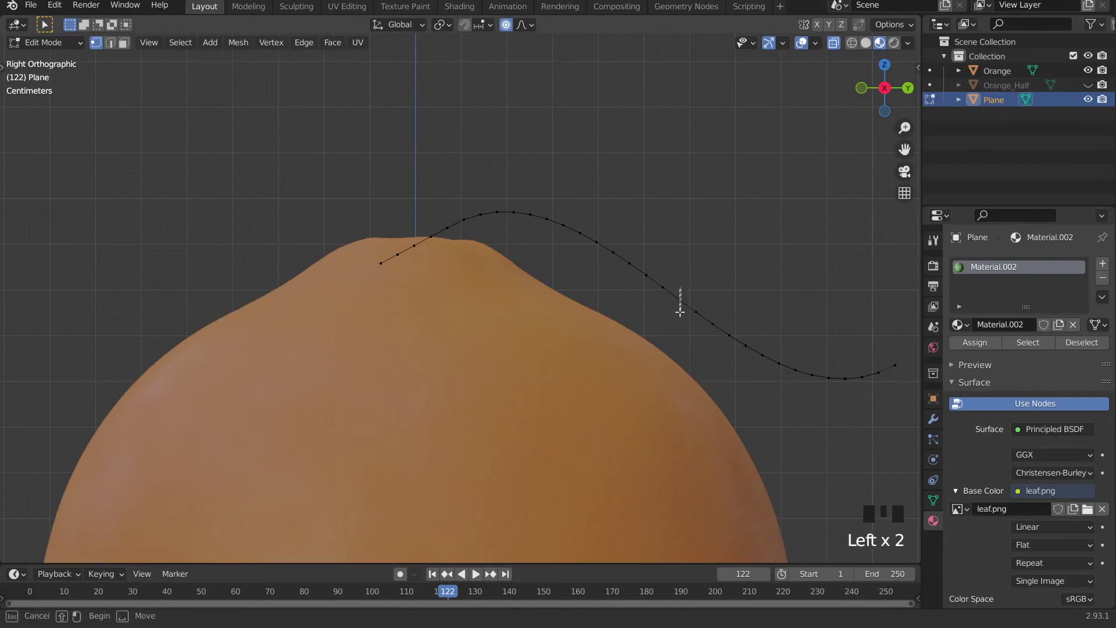
left_click_drag(679, 311, 669, 268)
key("g")
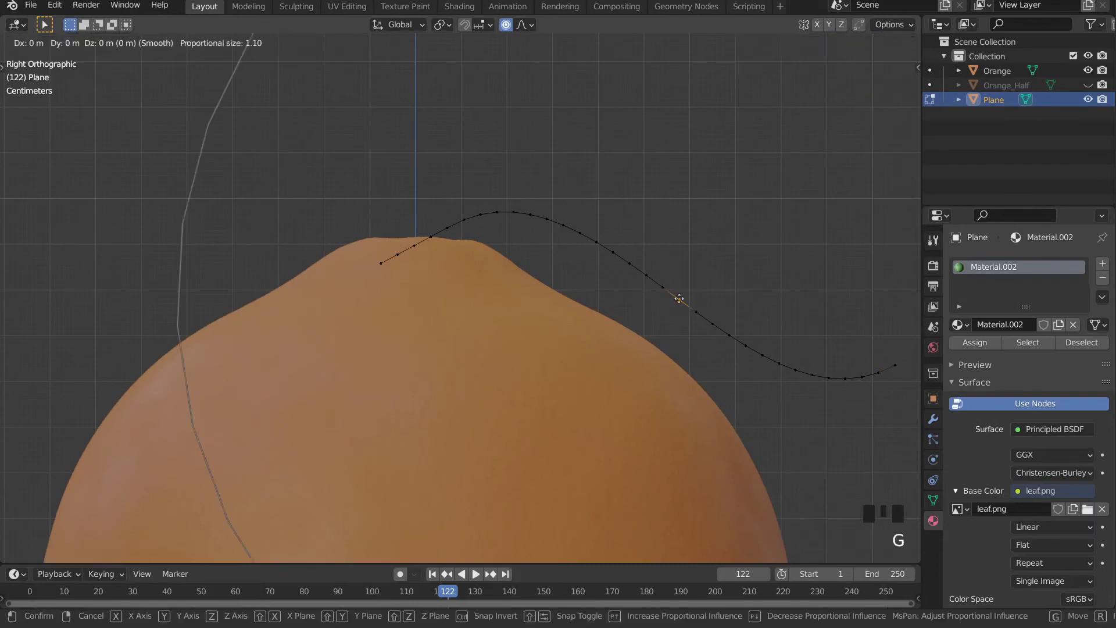
key("z")
scroll(660, 353, "up", 6)
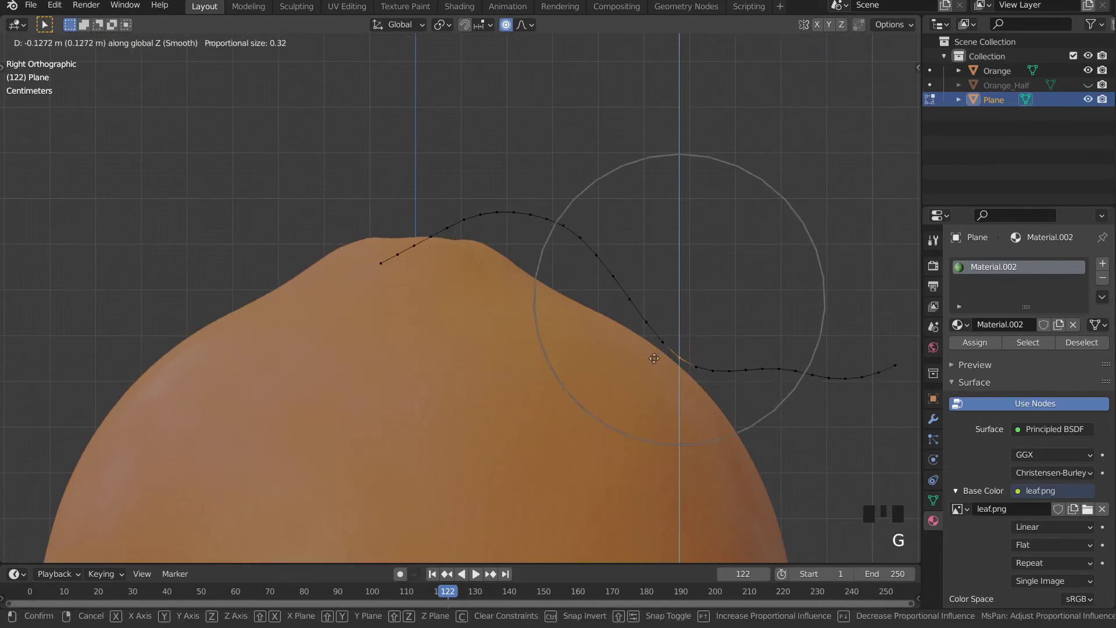
scroll(652, 360, "down", 1)
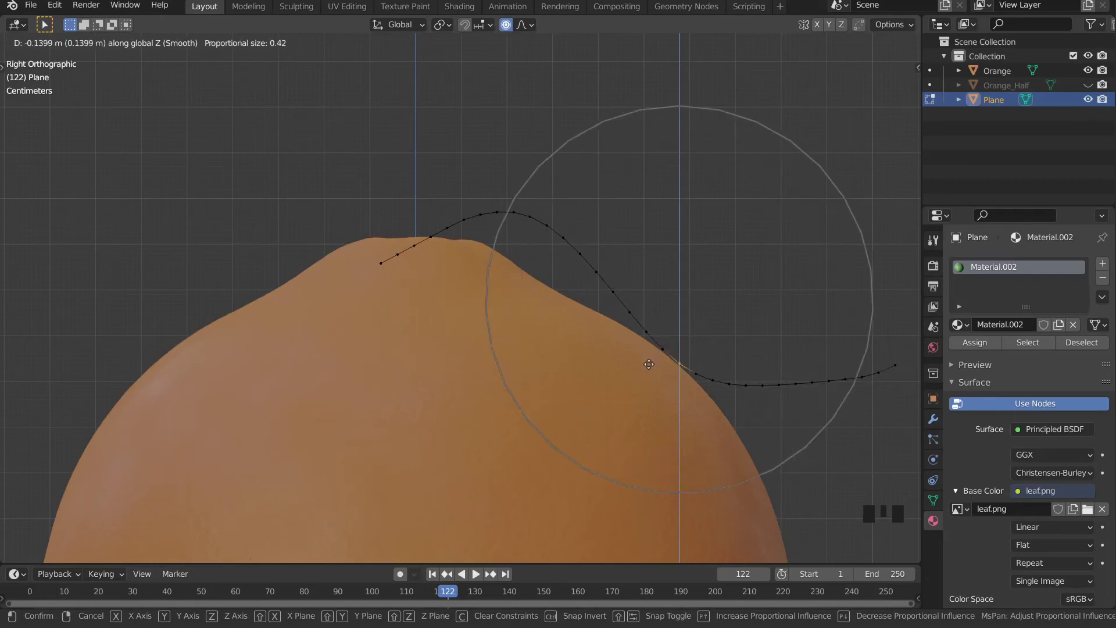
left_click(641, 374)
- Back in Object Mode, give the leaf plane a level-2 Subdivision Surface modifier with Ctrl+2
key("Tab")
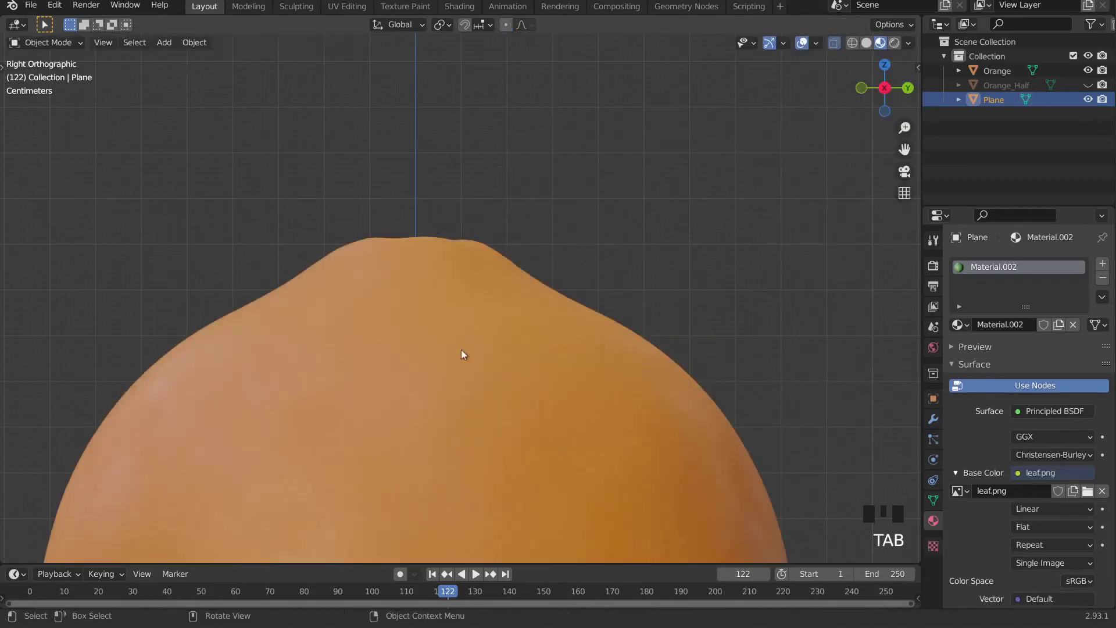
middle_click_drag(461, 351, 487, 448)
middle_click_drag(343, 457, 296, 356)
scroll(297, 357, "down", 3)
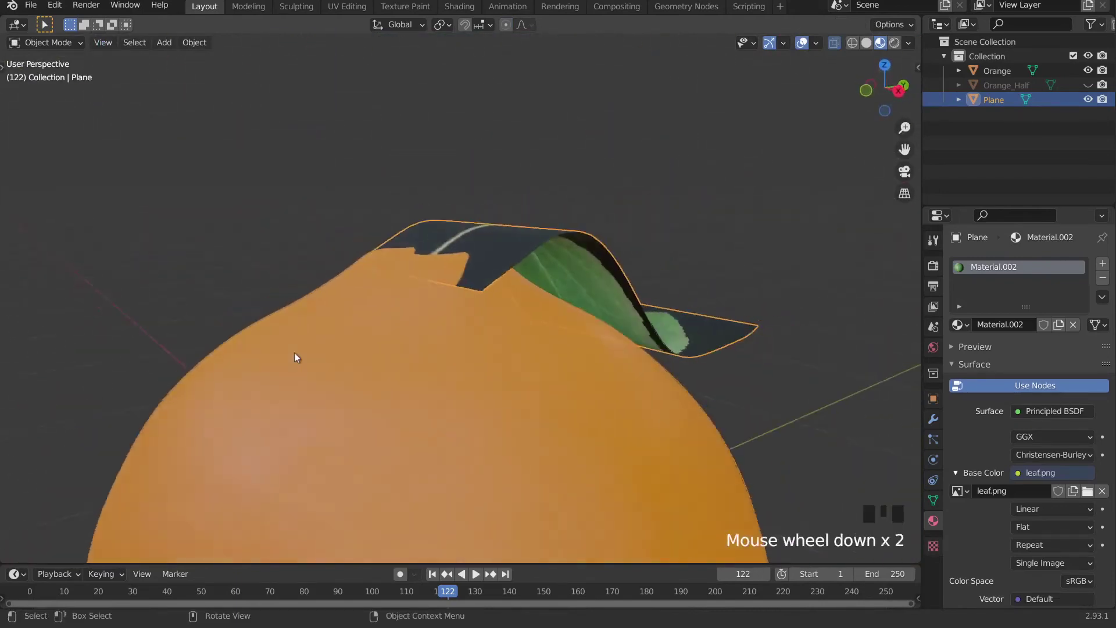
middle_click_drag(490, 429, 557, 298)
scroll(557, 297, "up", 4)
scroll(556, 296, "down", 4)
key("ctrl+2")
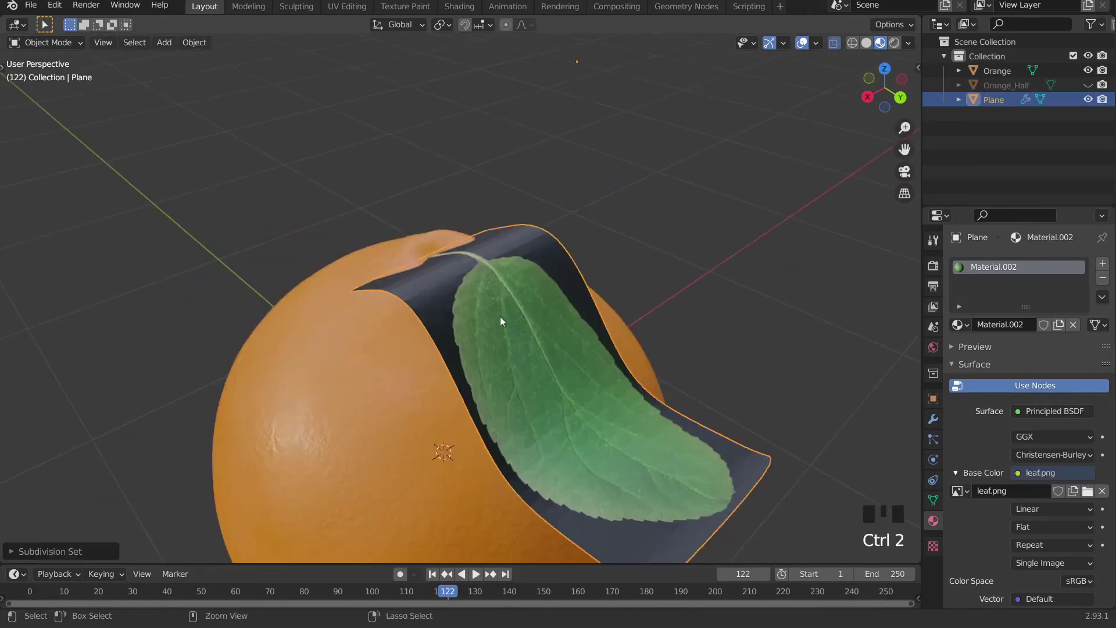
right_click(492, 295)
right_click(569, 297)
middle_click_drag(569, 297, 534, 329)
- In the Shading workspace, move the leaf image texture node to the left
left_click(458, 7)
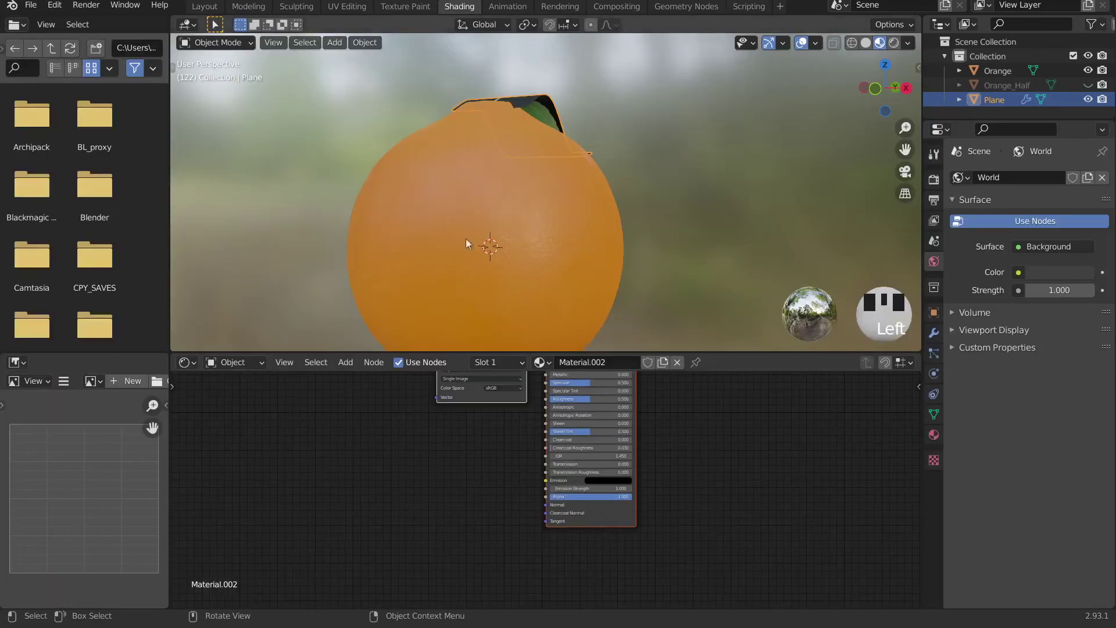
scroll(454, 471, "down", 2)
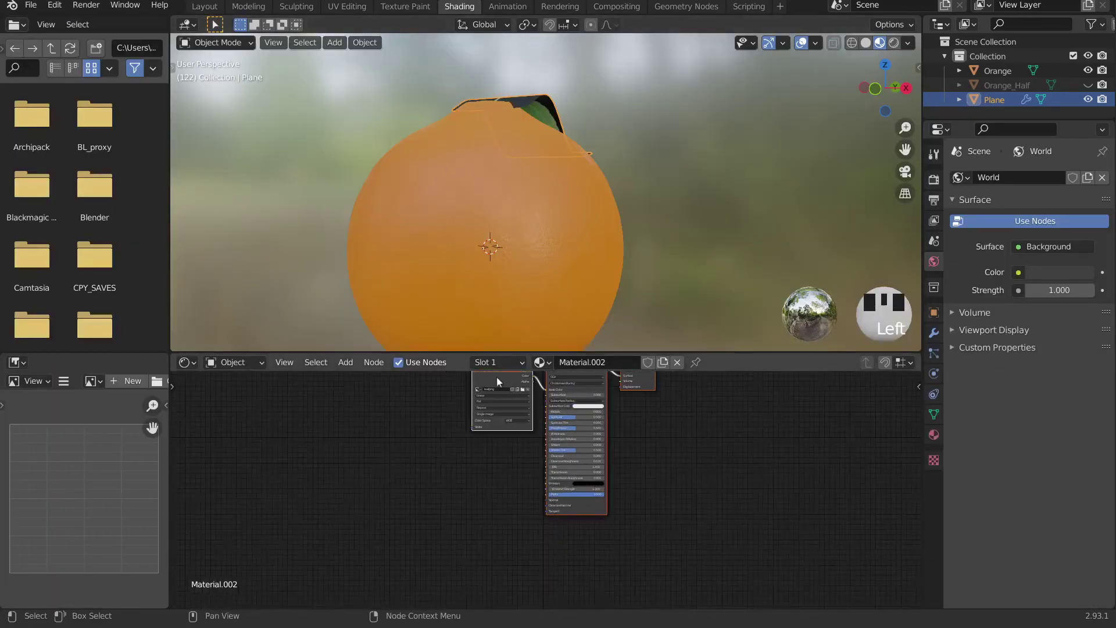
mouse_move(496, 385)
left_mouse_down()
mouse_move(402, 390)
mouse_move(470, 406)
mouse_move(549, 498)
left_mouse_up()
- In Layout's Render Properties, set the render engine to Cycles with GPU Compute
left_click(205, 7)
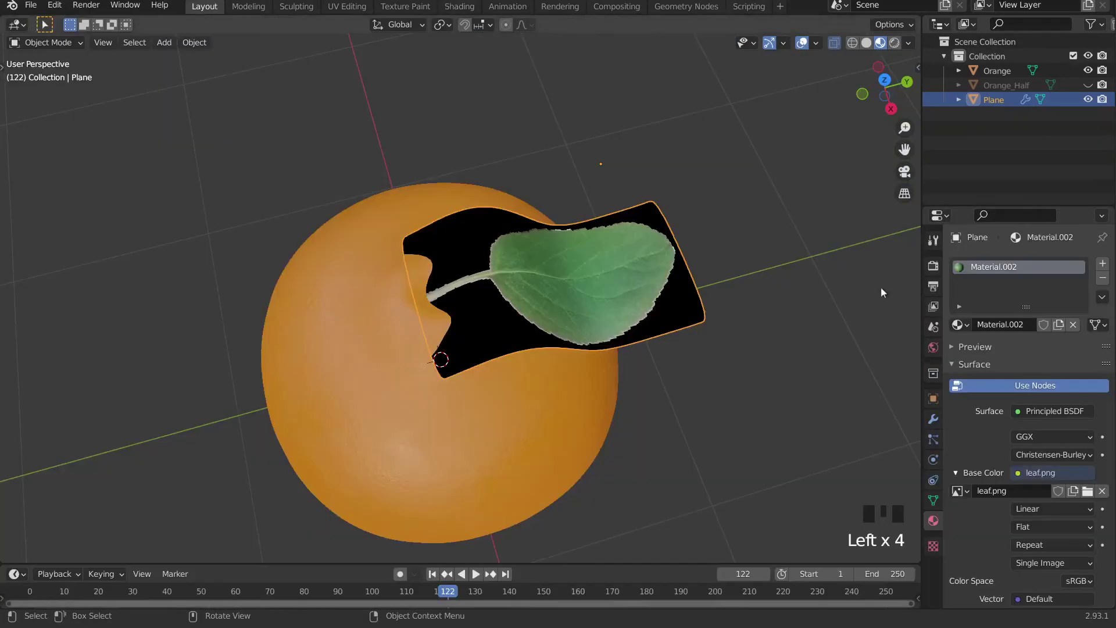
left_click(933, 266)
left_click(1062, 264)
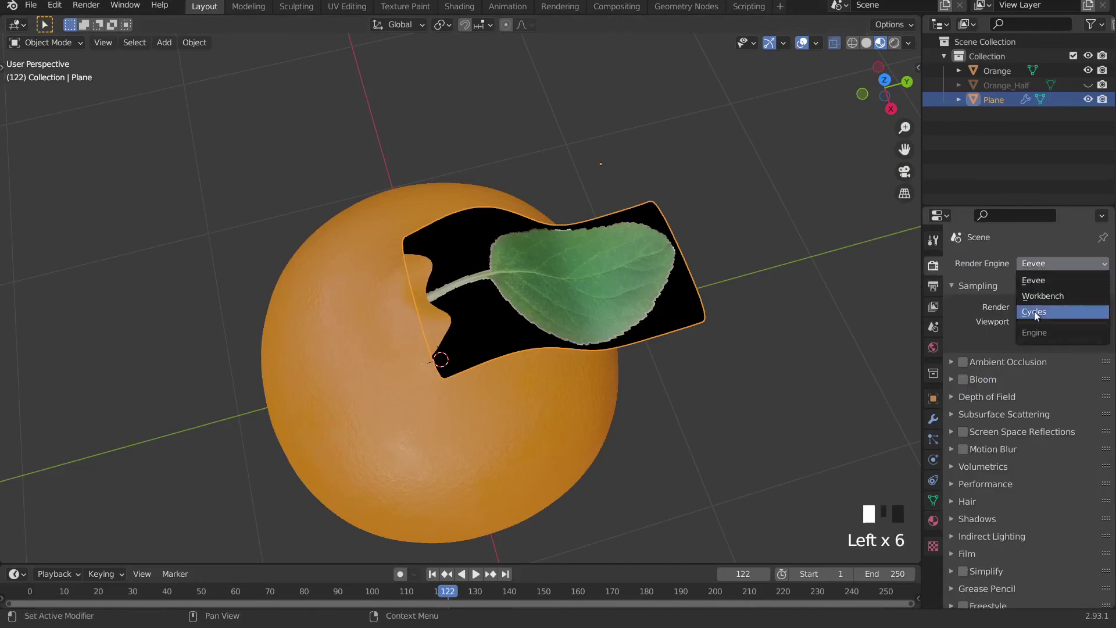
left_click(1035, 312)
left_click(1047, 297)
left_click(1043, 330)
- Switch the viewport to Rendered shading and view the cut-out leaf from an angle
left_click(893, 43)
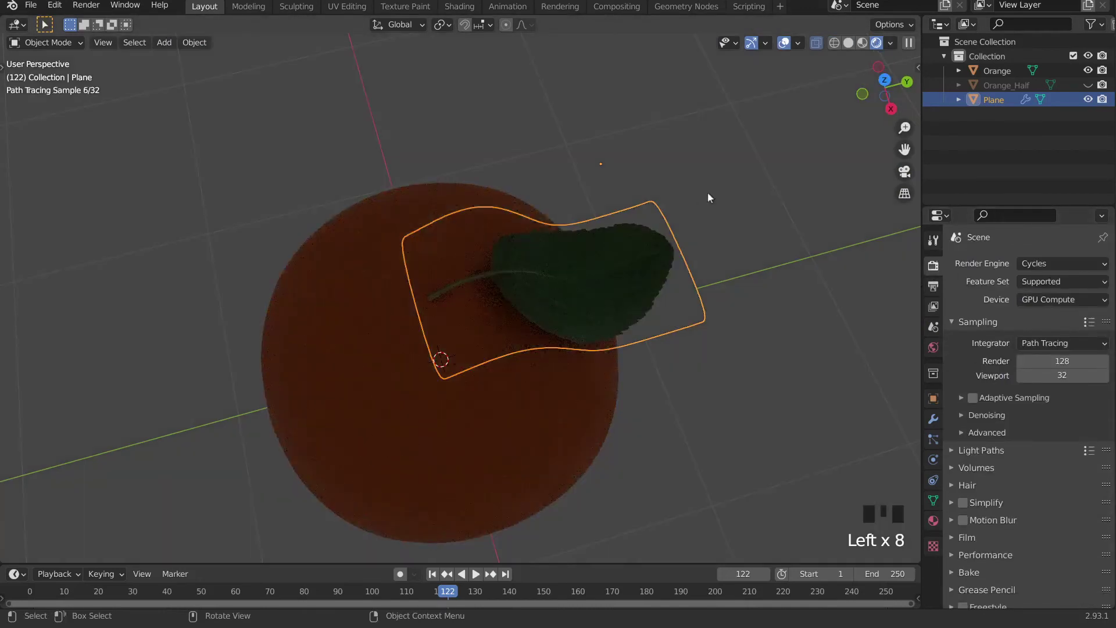
left_click(715, 183)
middle_click_drag(737, 148, 803, 122)
left_click(932, 348)
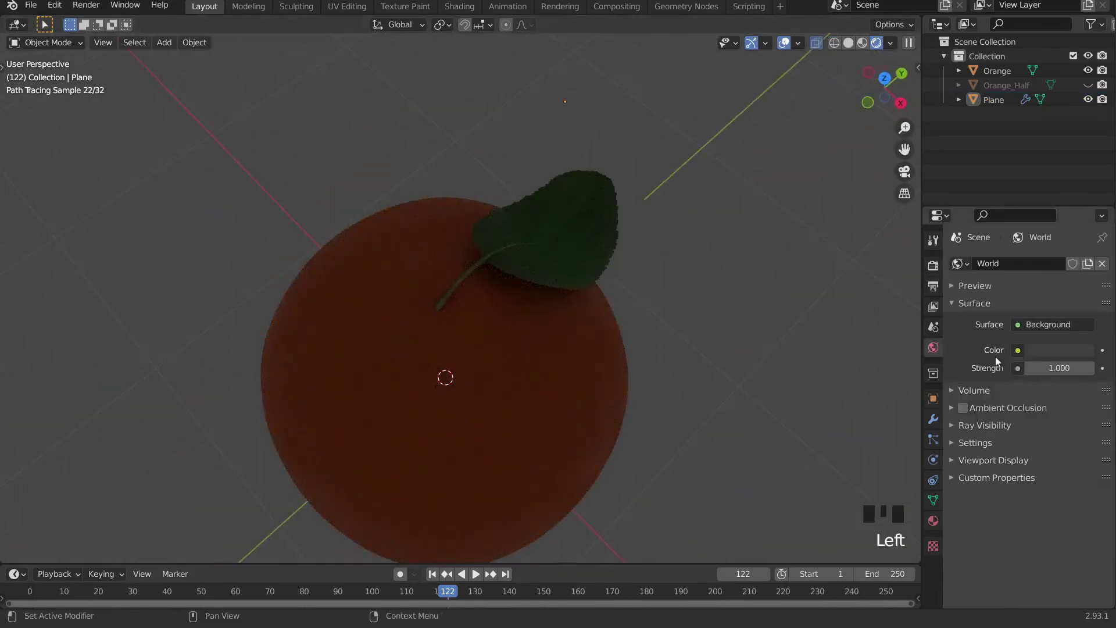
- Set the world Color to an Environment Texture loading comfy_cafe_4k.hdr
left_click(1017, 350)
left_click(723, 413)
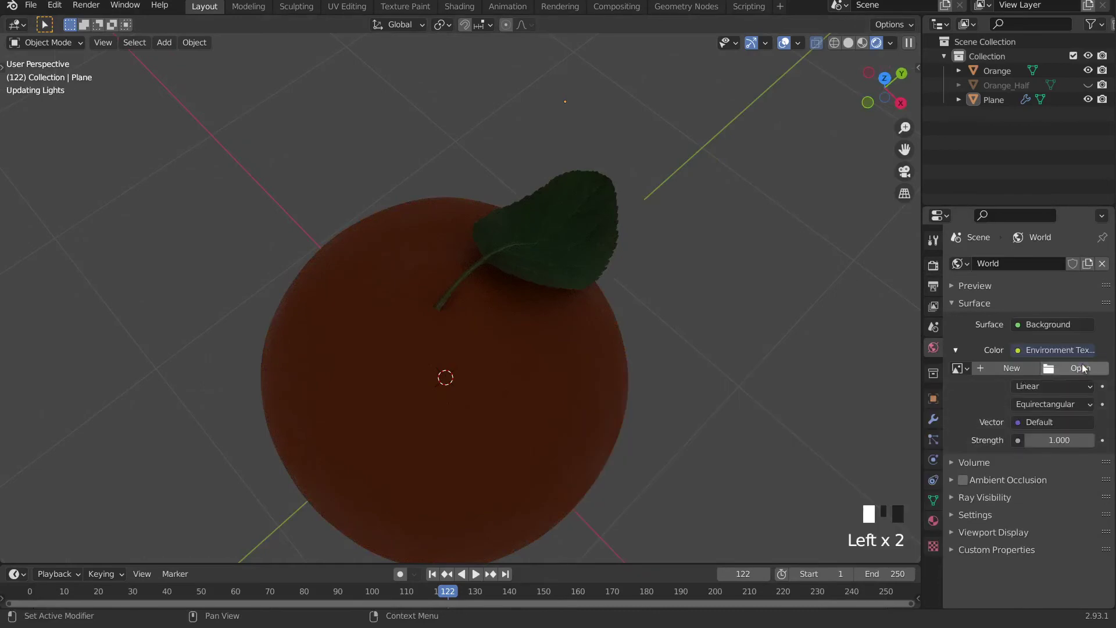
left_click(1083, 368)
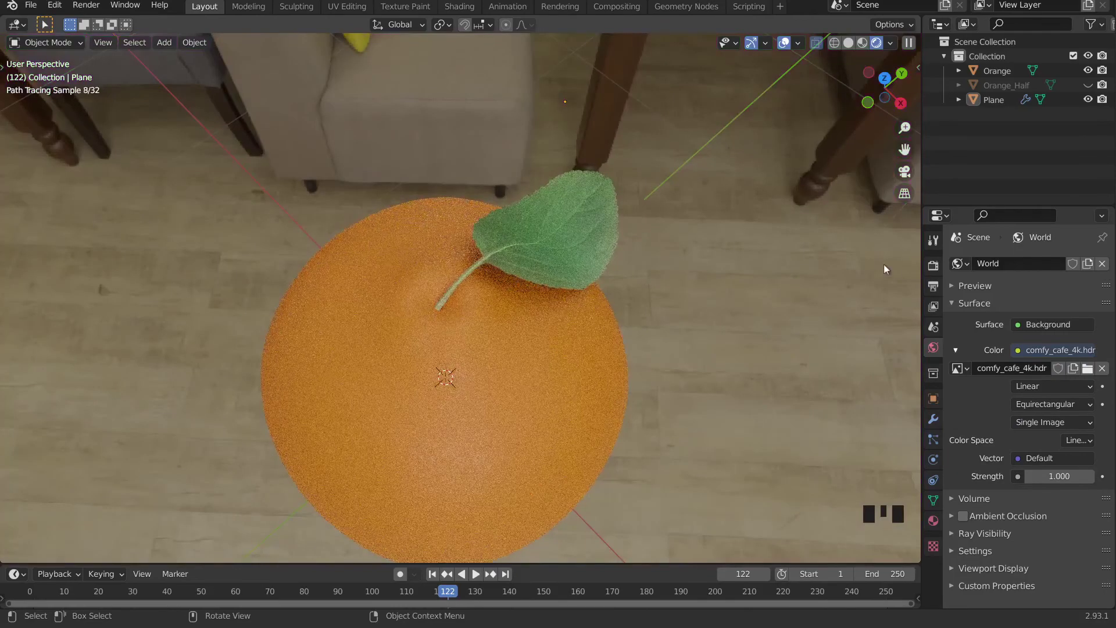
- Enable Film Transparent in Render Properties for a see-through background
left_click(927, 266)
left_click(985, 537)
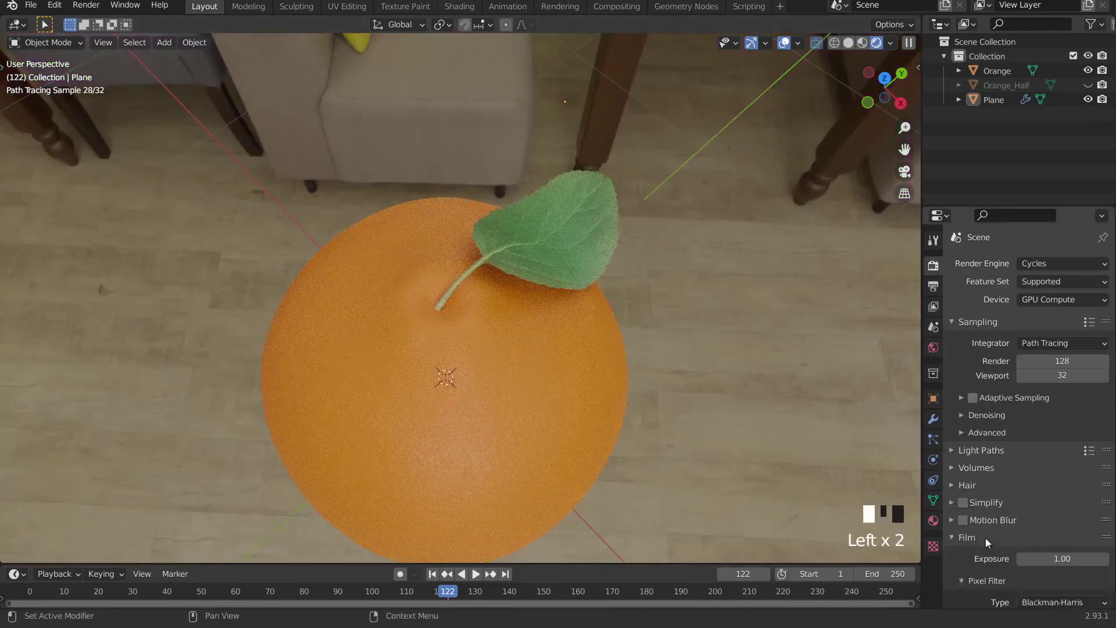
scroll(985, 539, "down", 4)
left_click(989, 549)
middle_click_drag(645, 278, 324, 241)
scroll(299, 264, "down", 3)
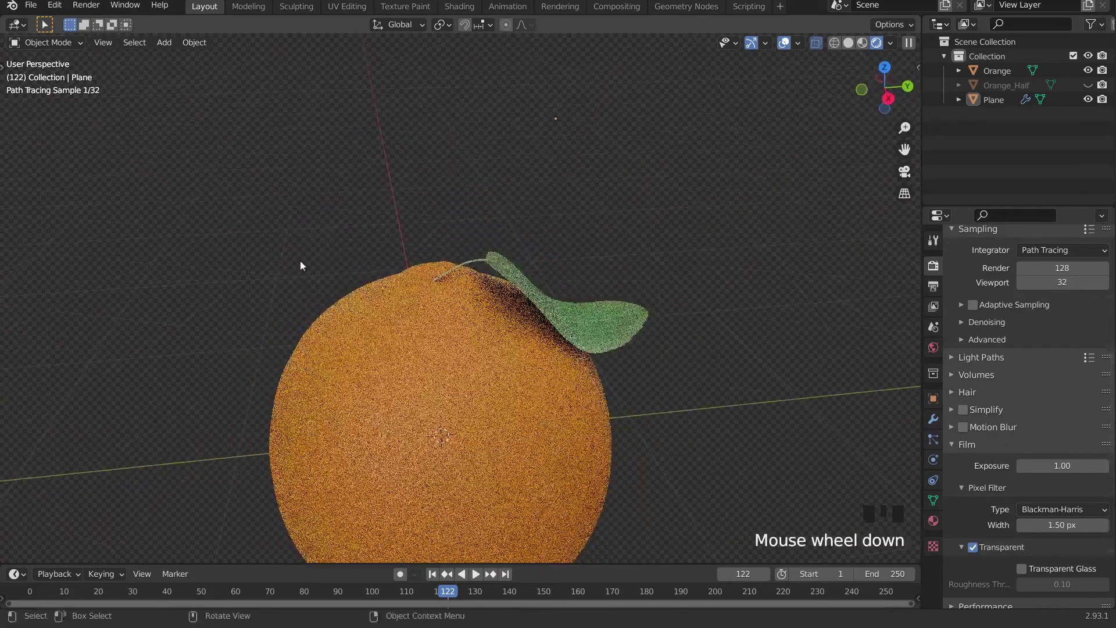
middle_click_drag(504, 275, 521, 302)
scroll(489, 313, "down", 5)
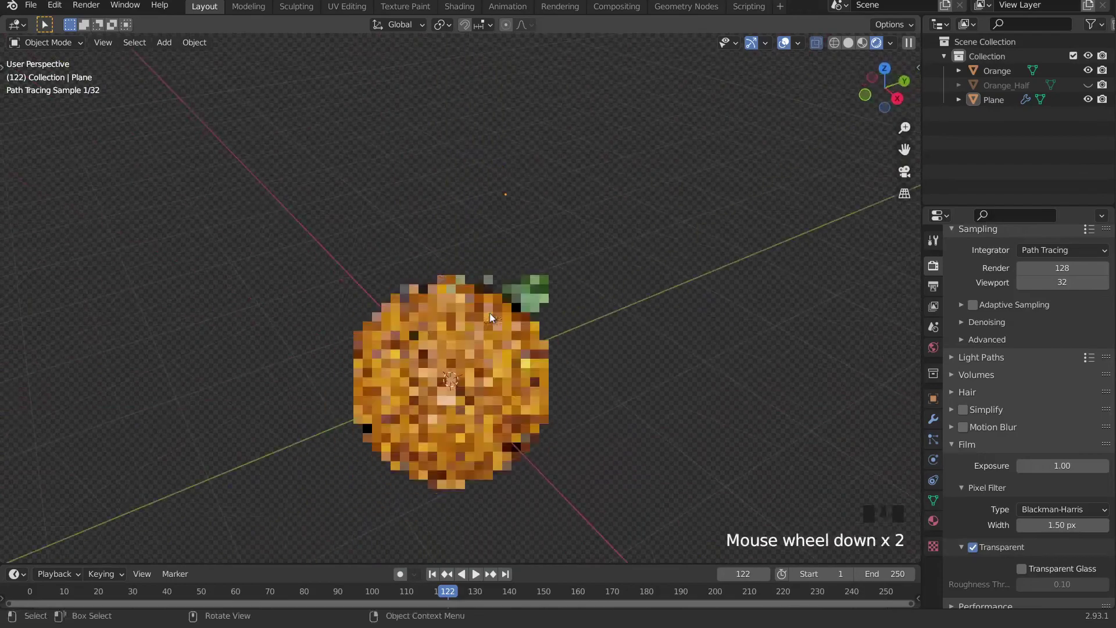
middle_click_drag(511, 407, 559, 334)
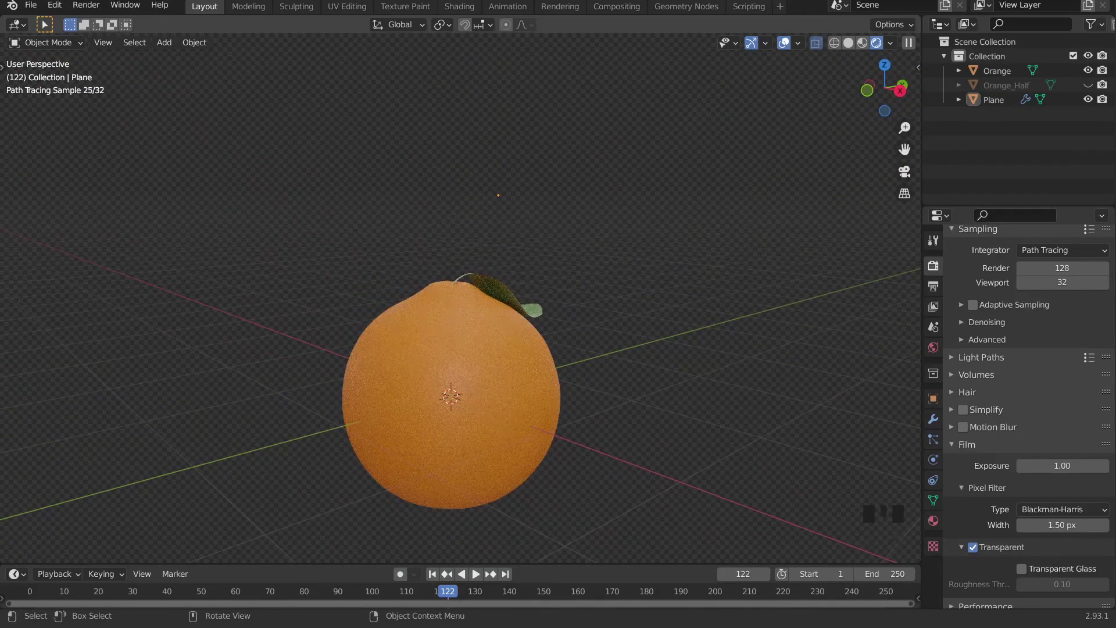
scroll(525, 428, "down", 4)
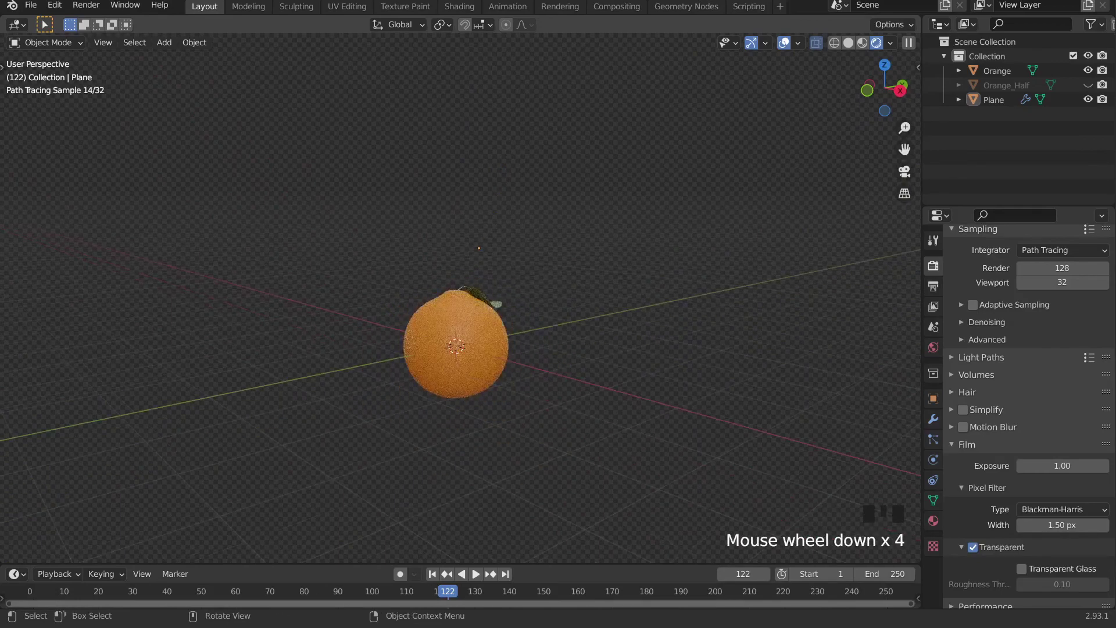